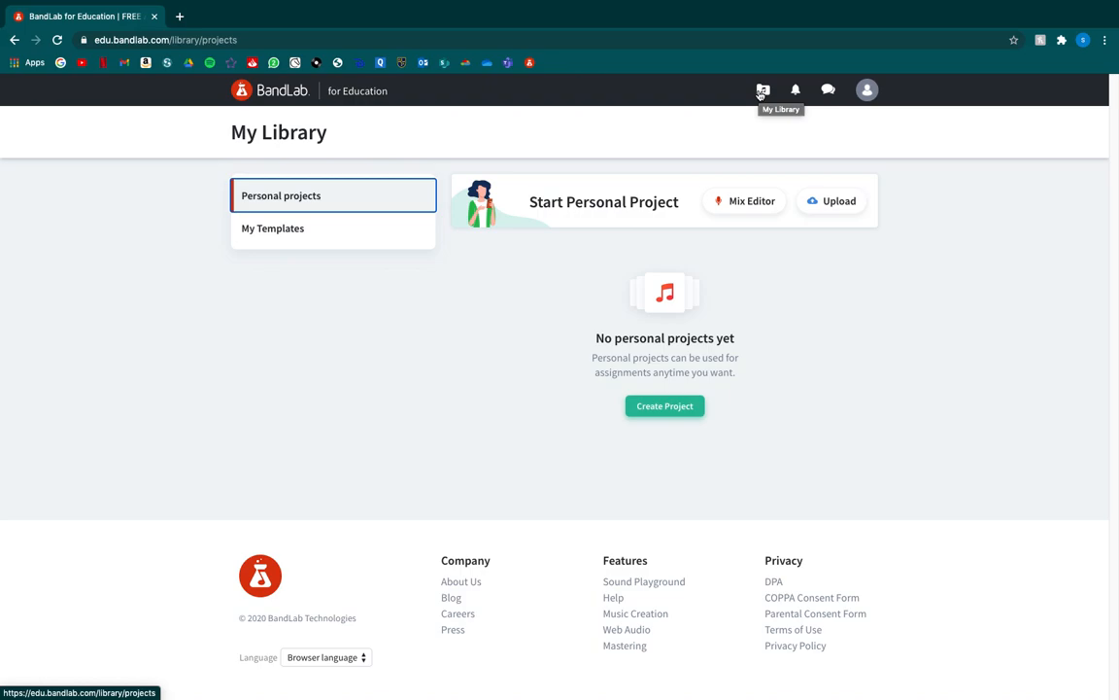
# Create a new personal project from My Library and add a Drum Machine track.
pyautogui.click(762, 91)
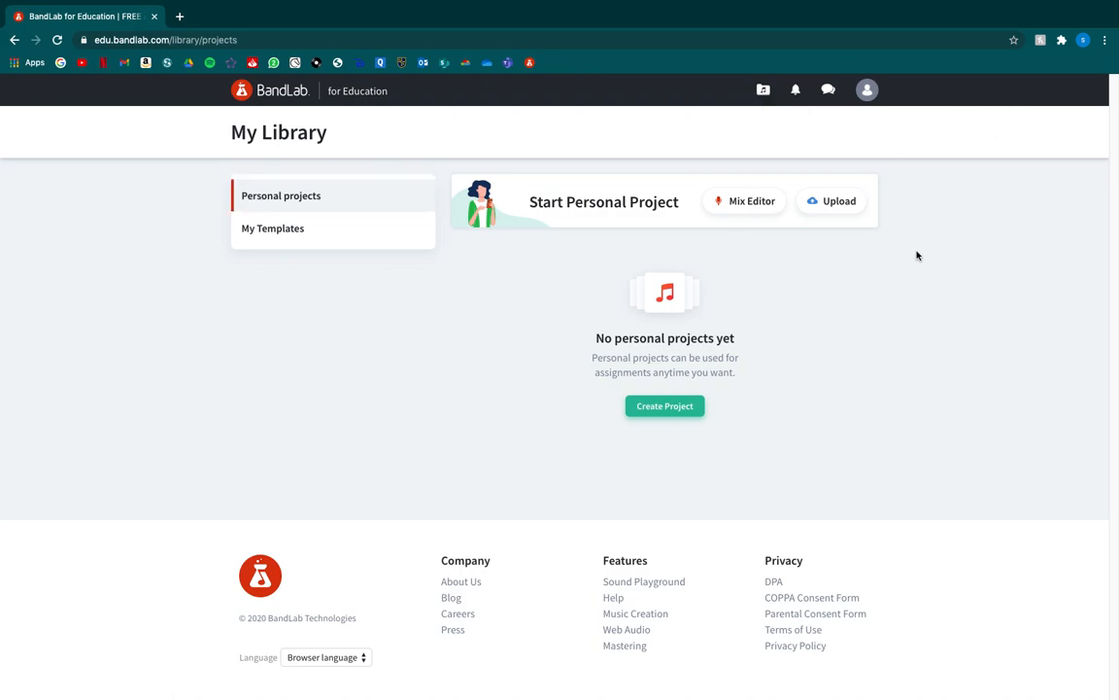
pyautogui.click(656, 416)
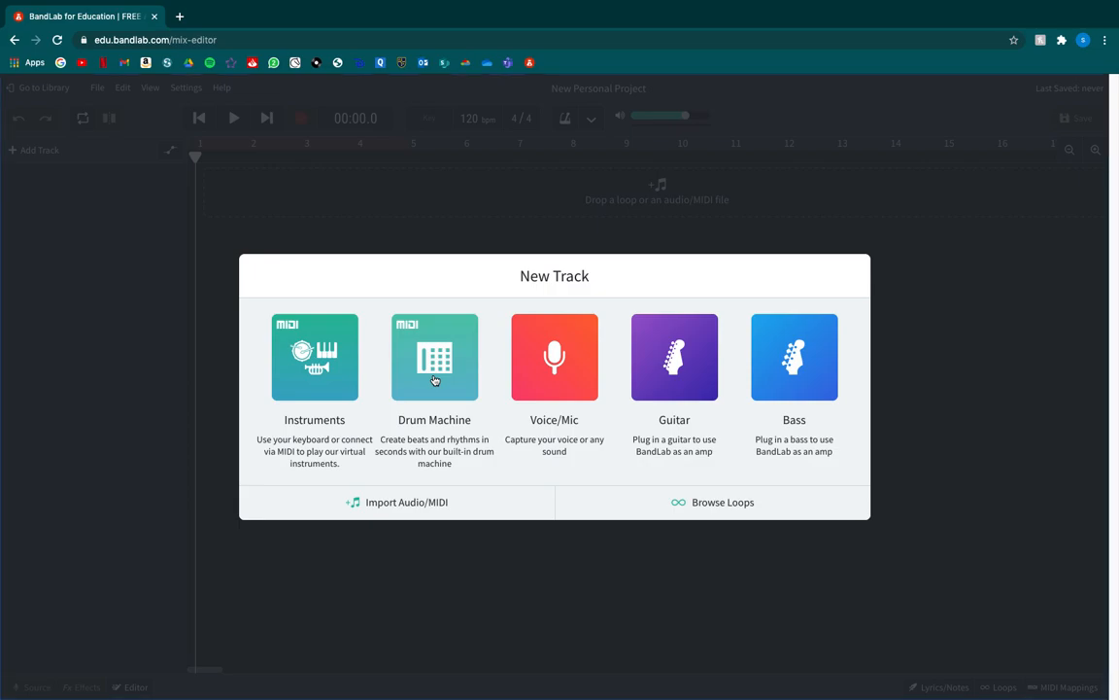
pyautogui.click(434, 380)
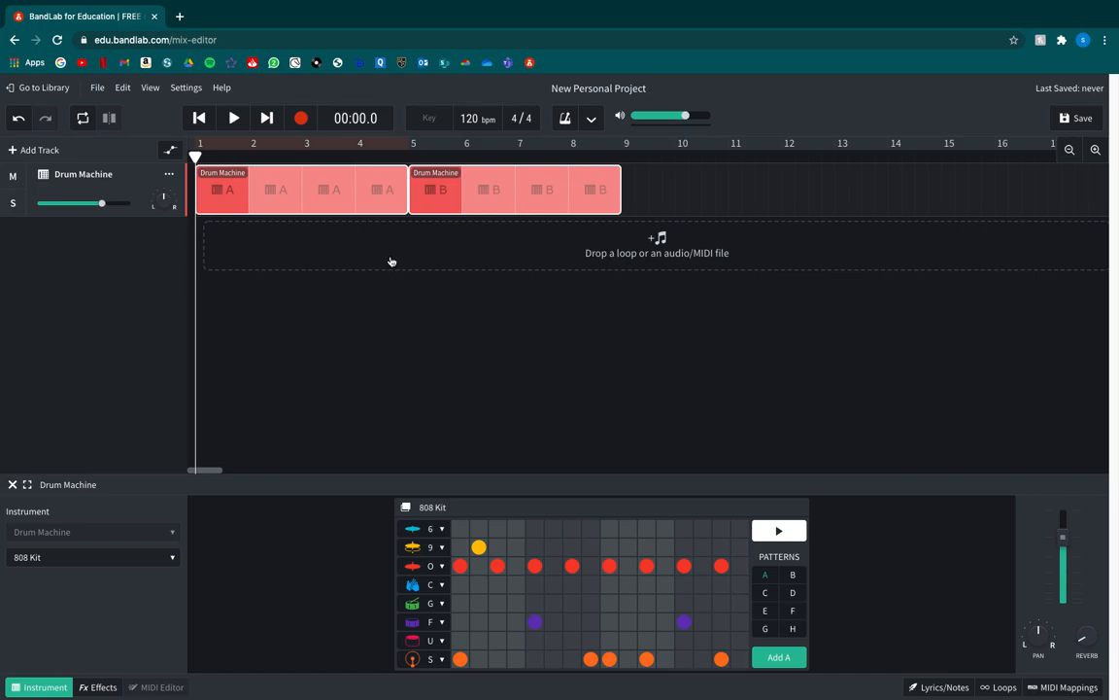
# Delete the preset A and B drum regions from the Drum Machine track.
pyautogui.click(529, 355)
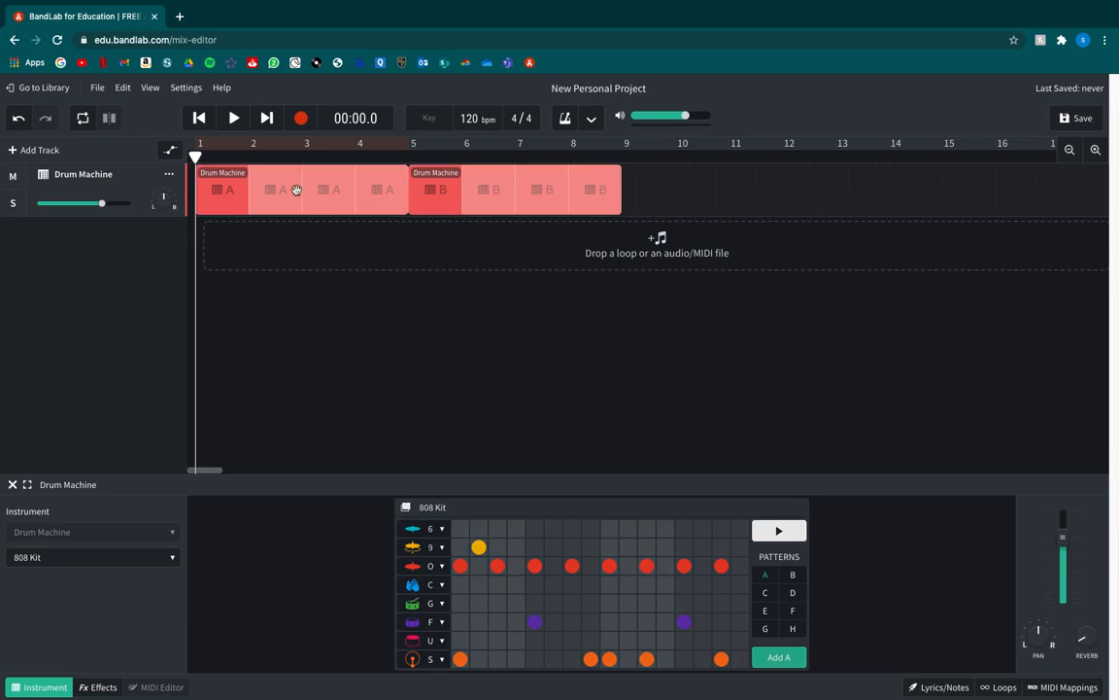
pyautogui.click(243, 192)
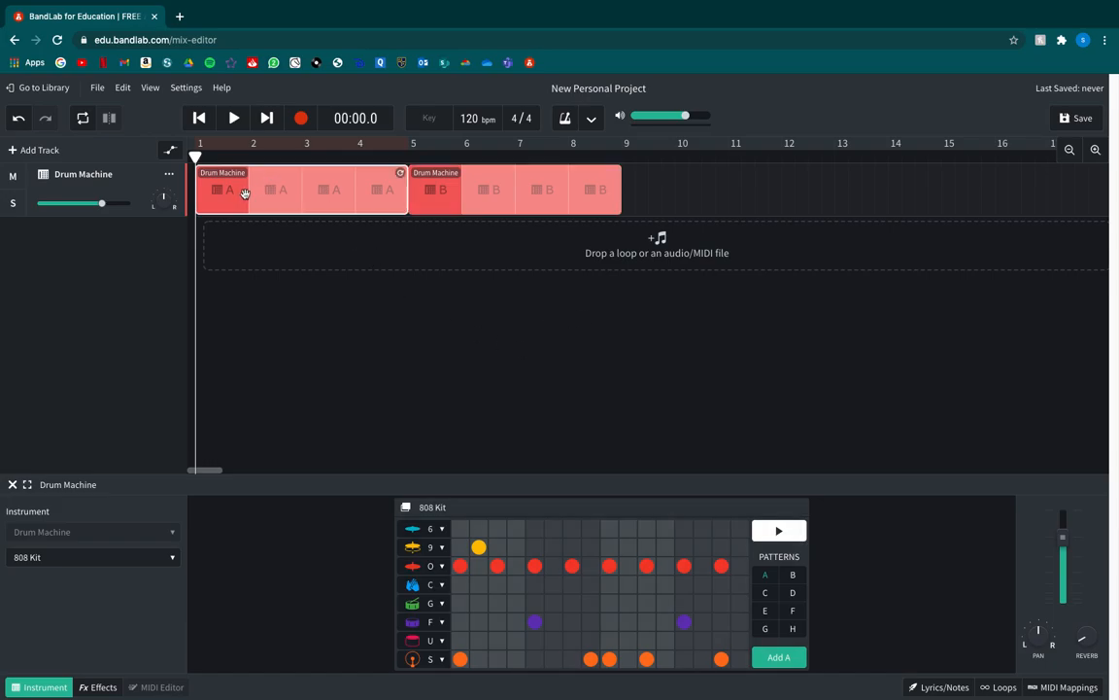
pyautogui.click(443, 198)
pyautogui.click(329, 191)
pyautogui.press('Delete')
pyautogui.click(429, 194)
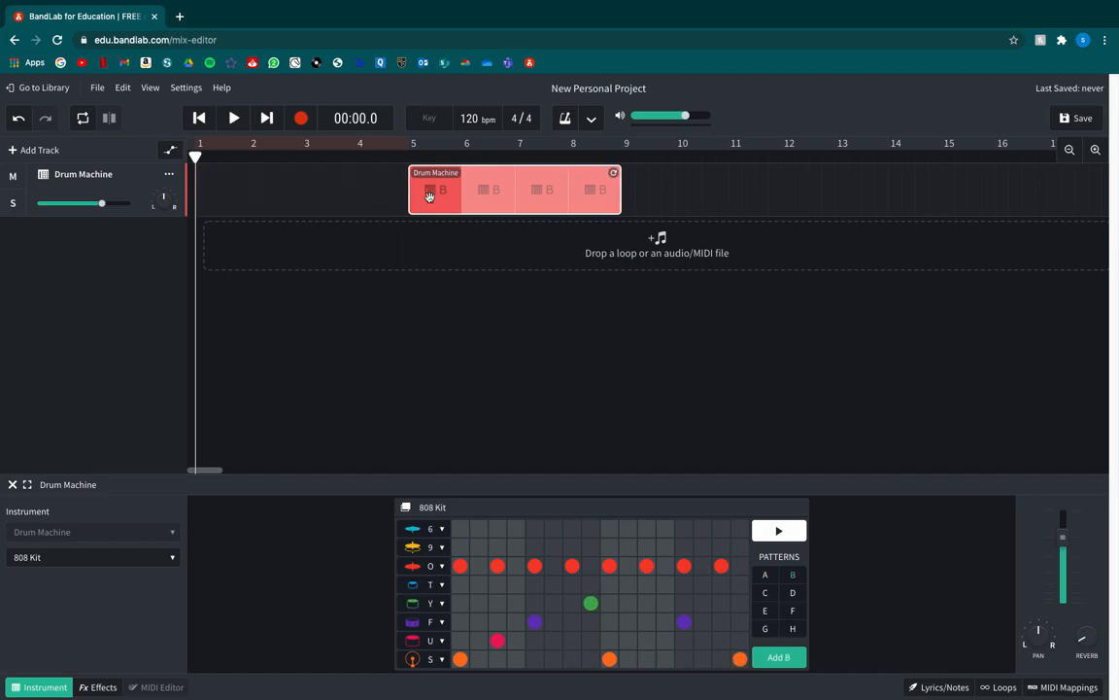
pyautogui.press('Delete')
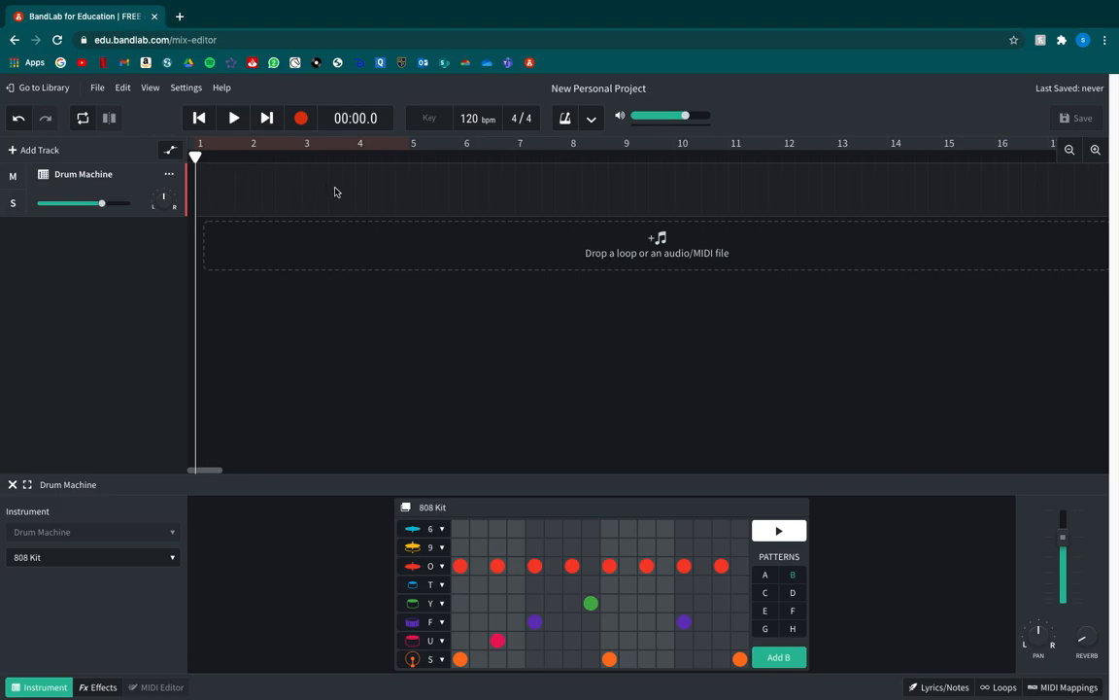
# Clear all the preset beats from drum patterns A and B, finishing with pattern A selected.
pyautogui.click(768, 576)
pyautogui.click(792, 576)
pyautogui.click(766, 575)
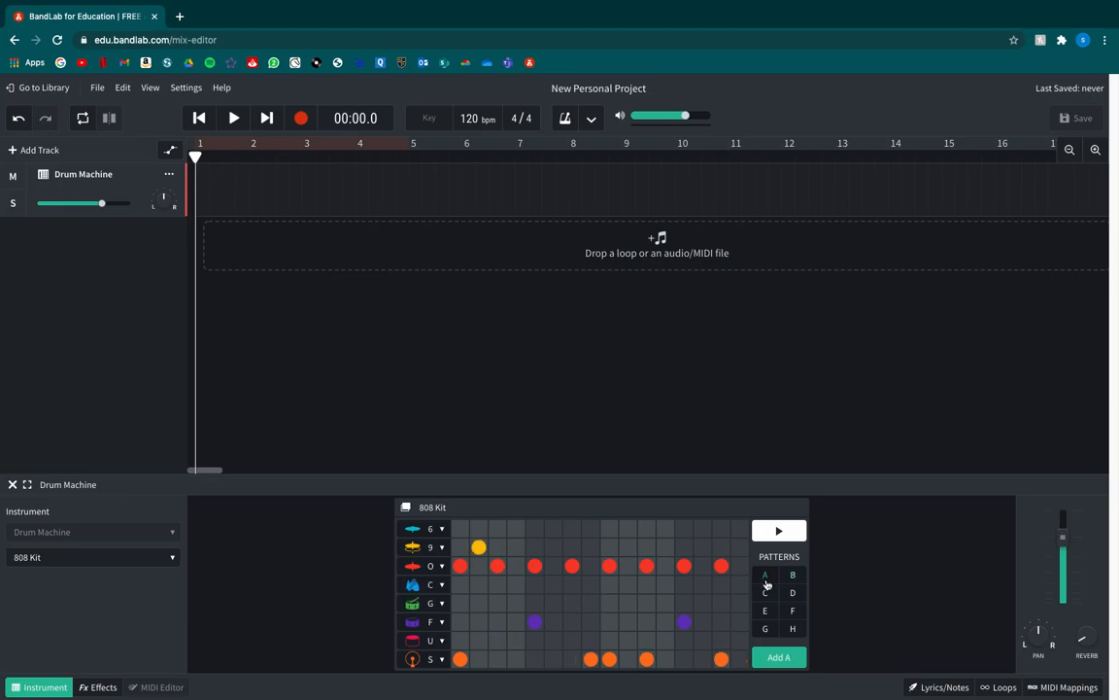
pyautogui.rightClick(601, 605)
pyautogui.click(609, 609)
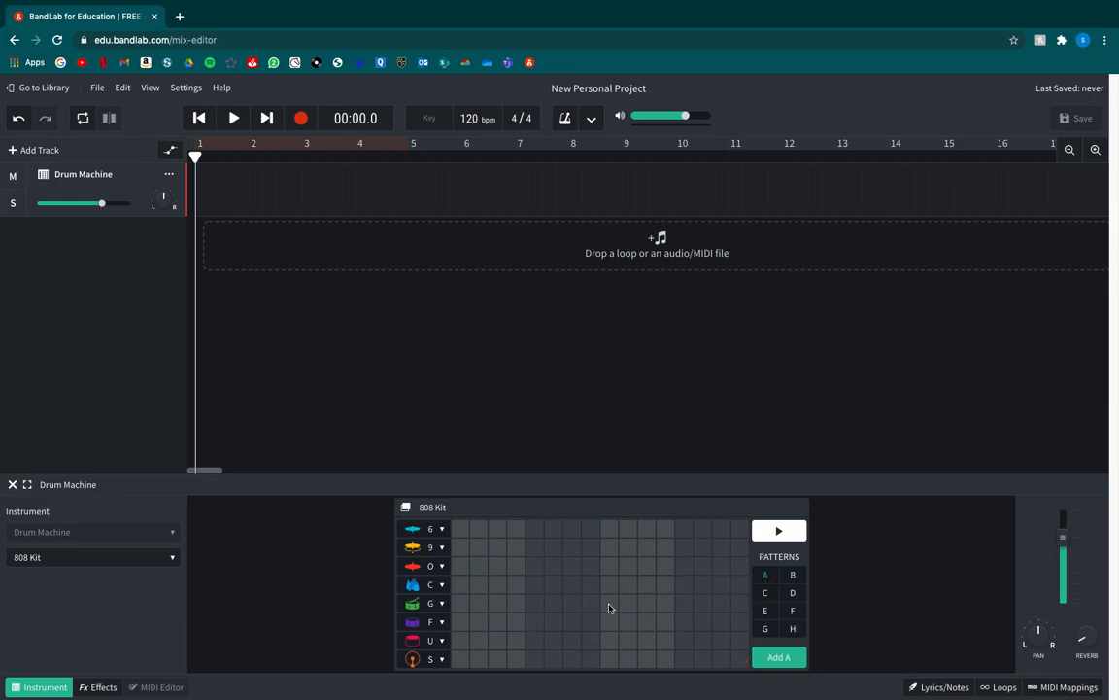
pyautogui.click(792, 574)
pyautogui.rightClick(602, 583)
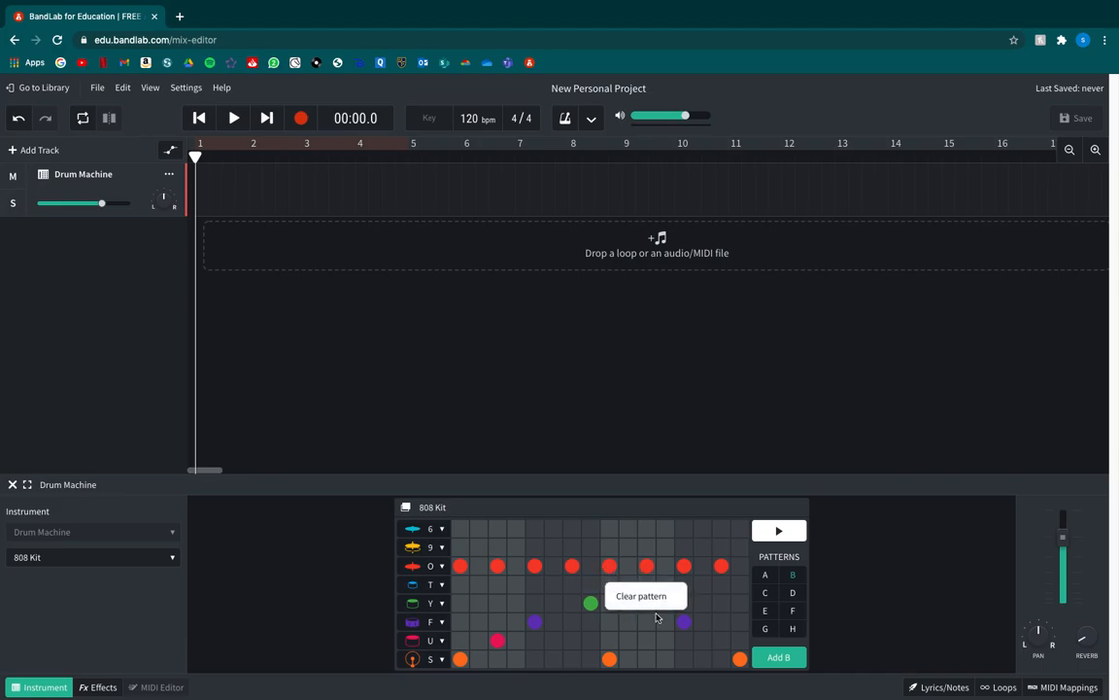
pyautogui.click(657, 601)
pyautogui.click(789, 594)
pyautogui.click(766, 577)
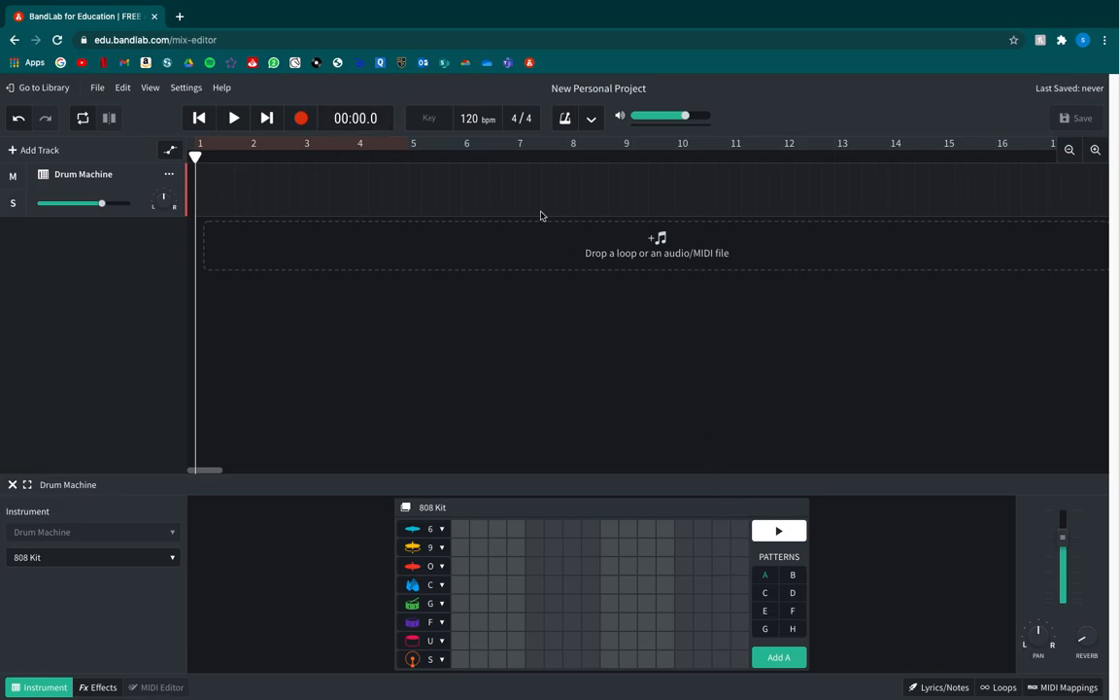
# Play and pause the empty project several times, returning the playhead to the start between runs.
pyautogui.click(234, 117)
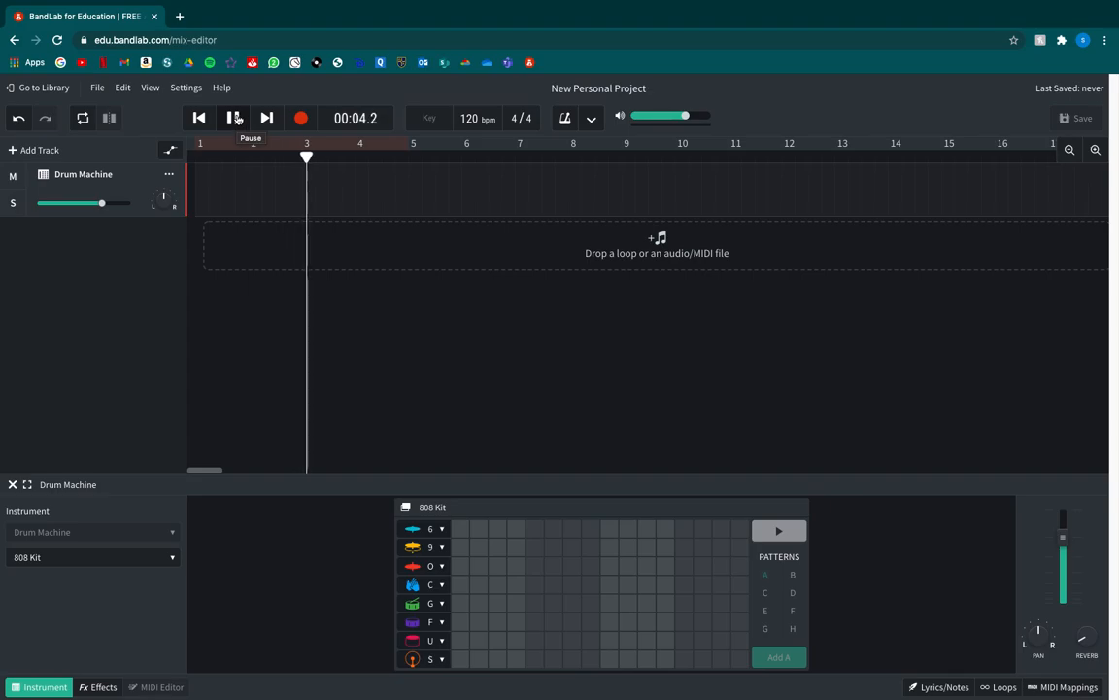
pyautogui.click(236, 118)
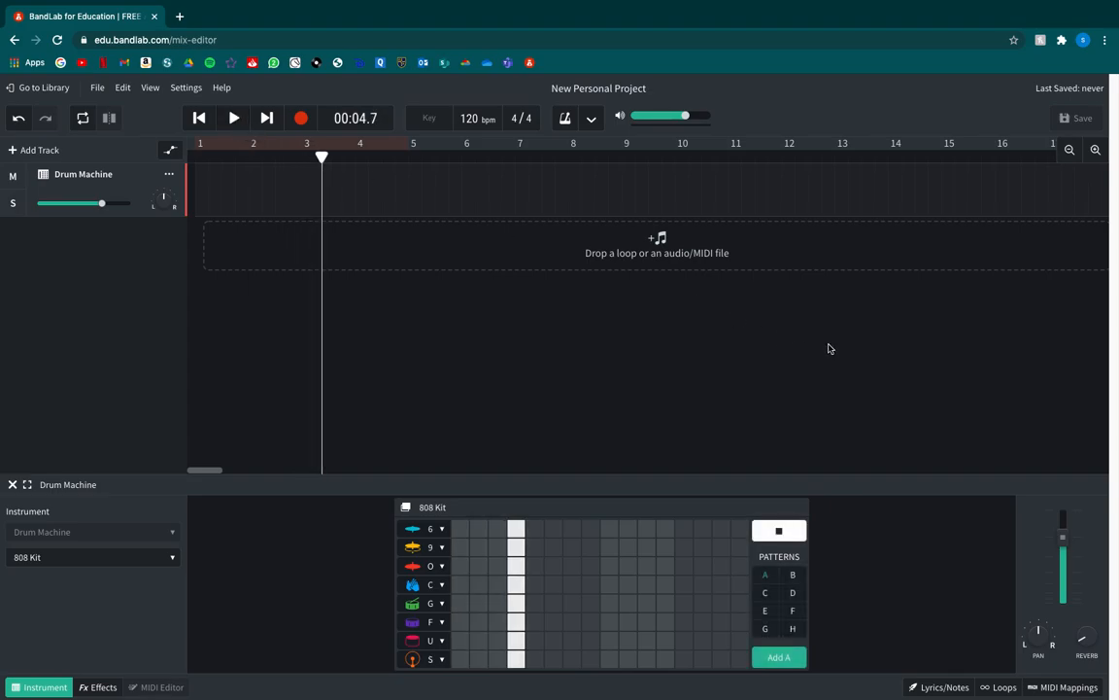
pyautogui.press('space')
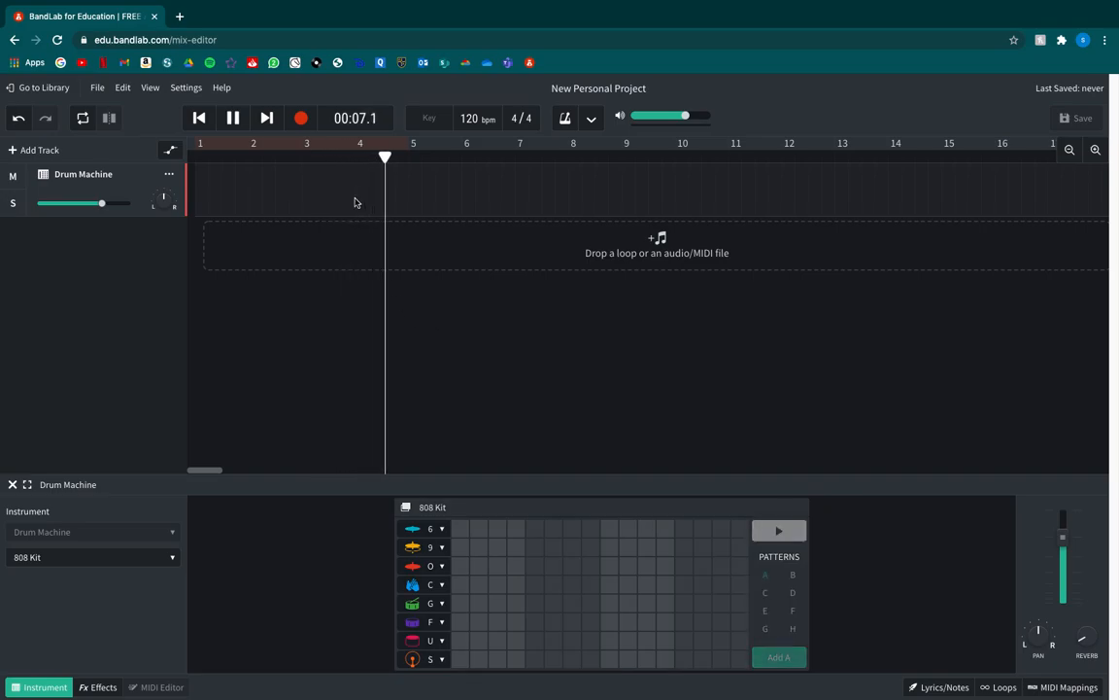
pyautogui.press('space')
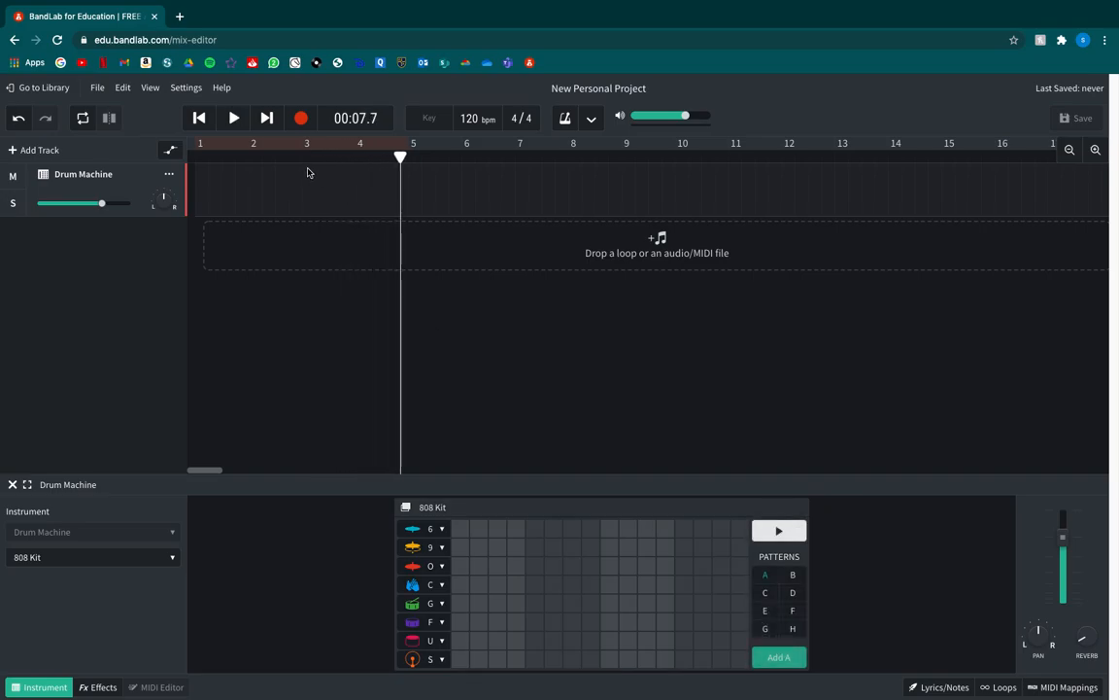
pyautogui.click(204, 122)
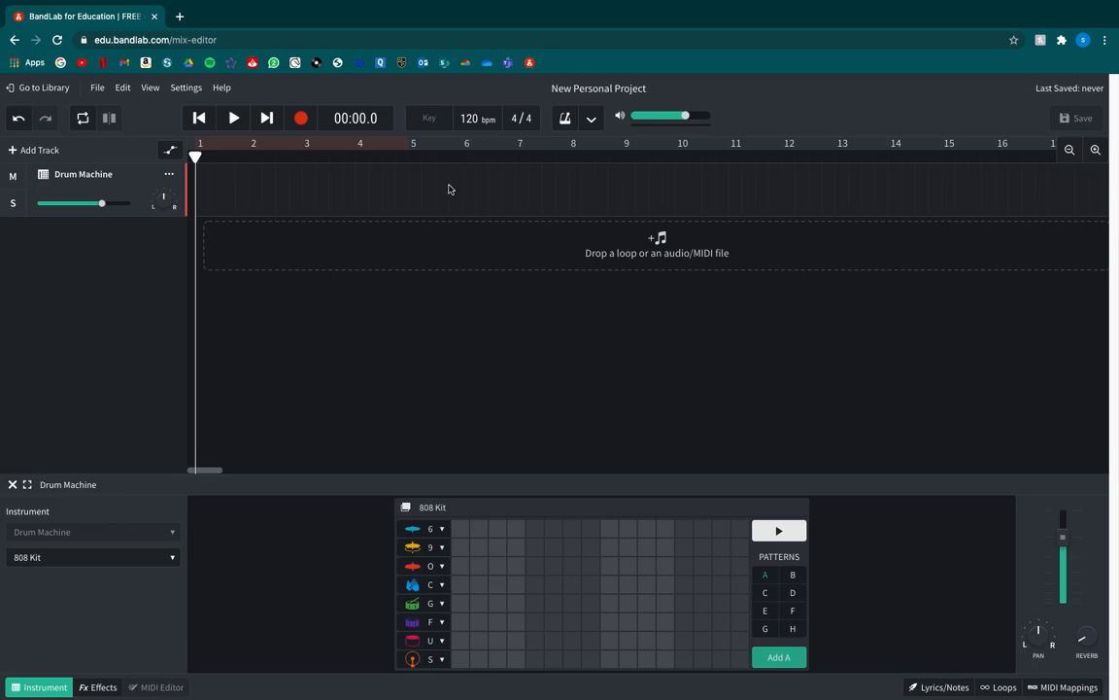
pyautogui.press('space')
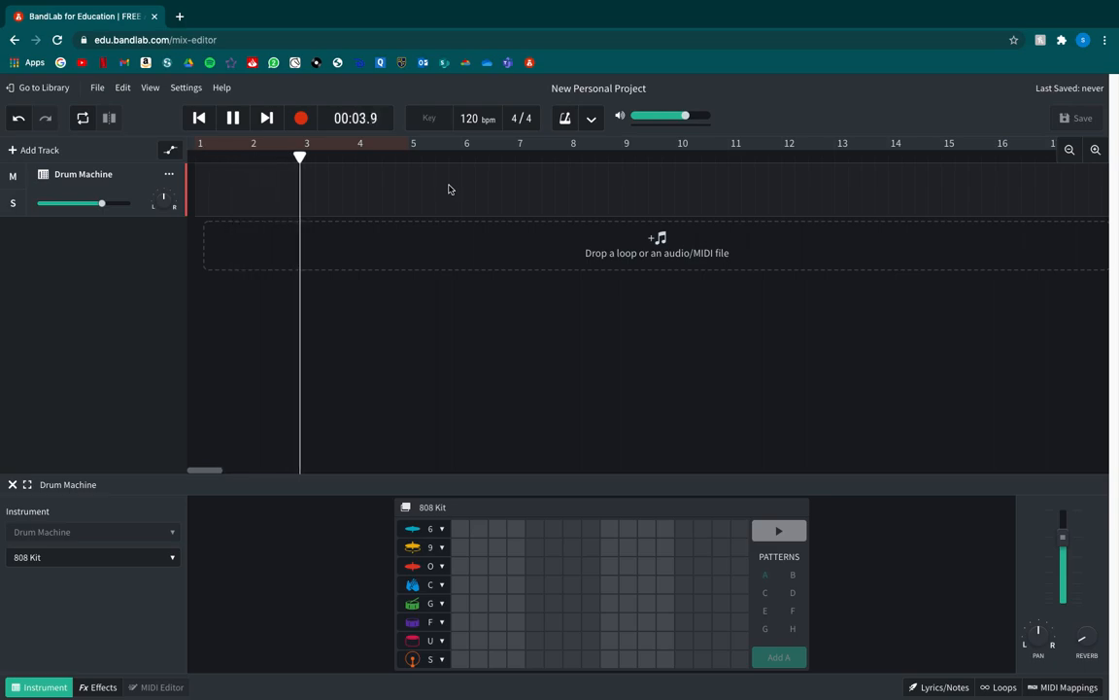
pyautogui.press('space')
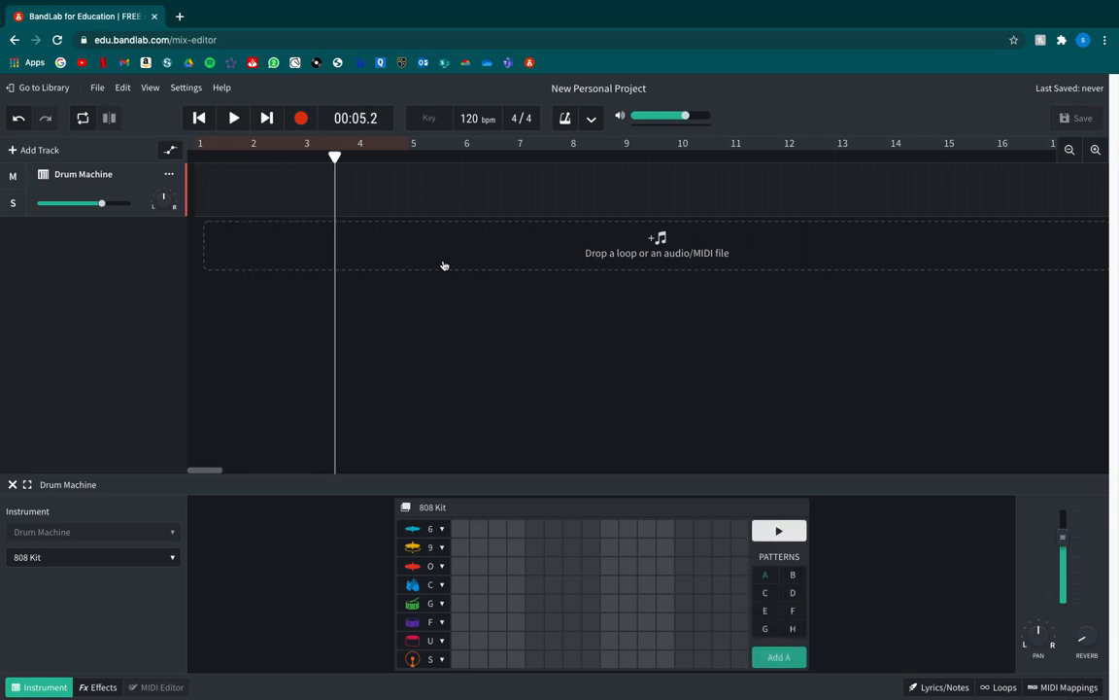
# Turn on the metronome, play the project with it, and return the playhead to the start.
pyautogui.click(569, 121)
pyautogui.press('space')
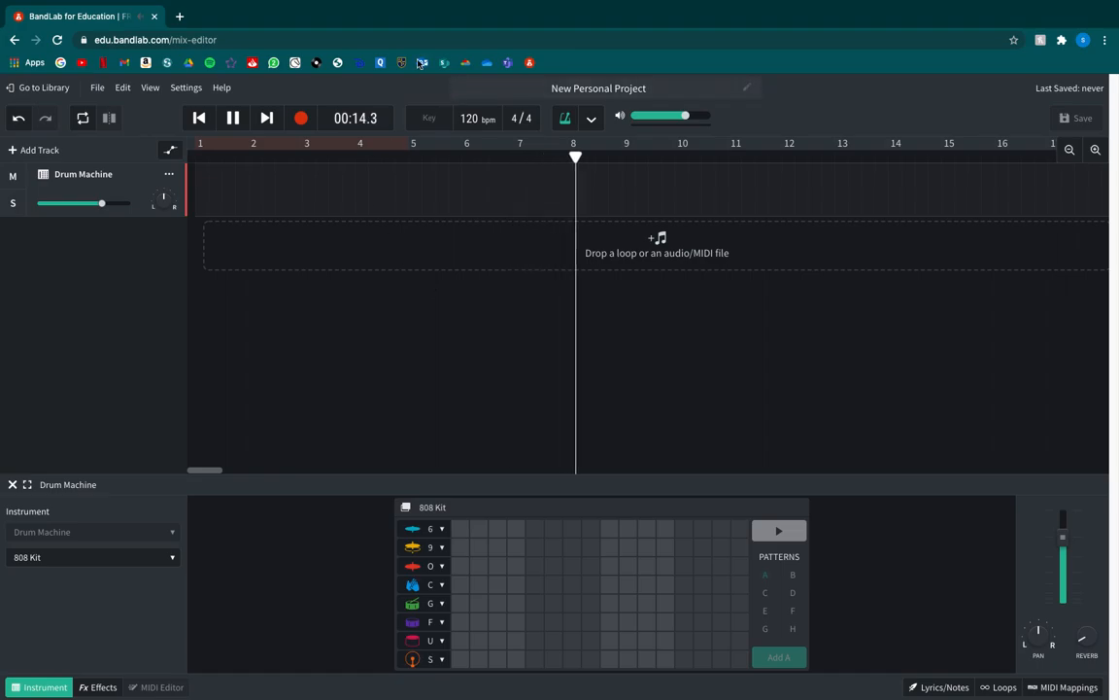
pyautogui.press('space')
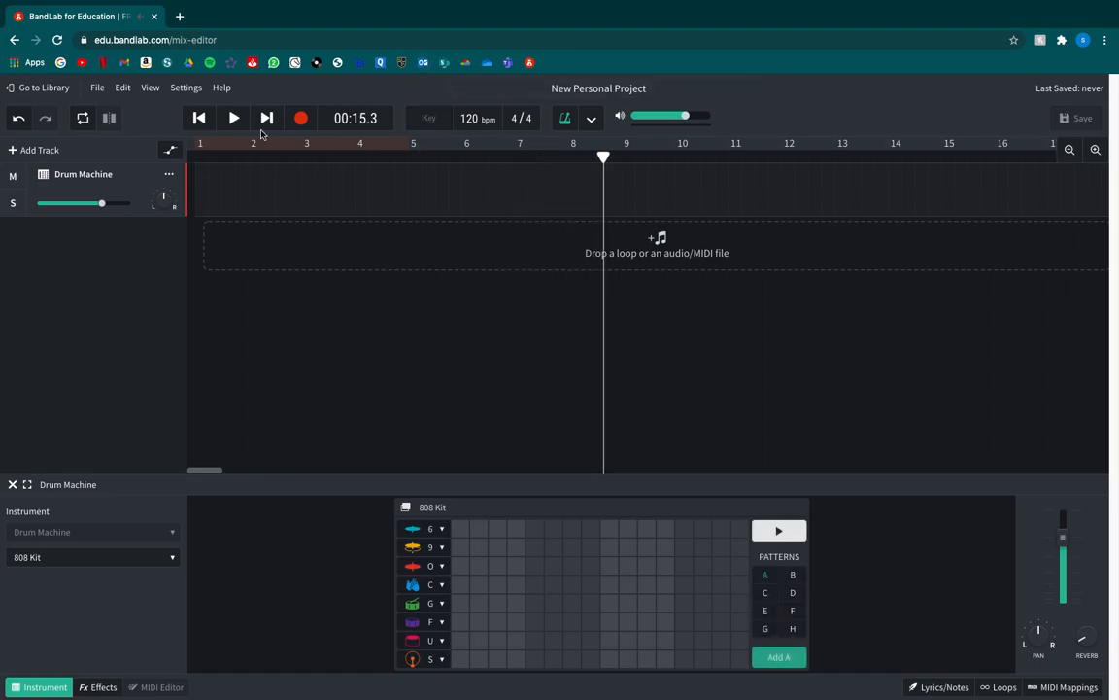
pyautogui.click(200, 119)
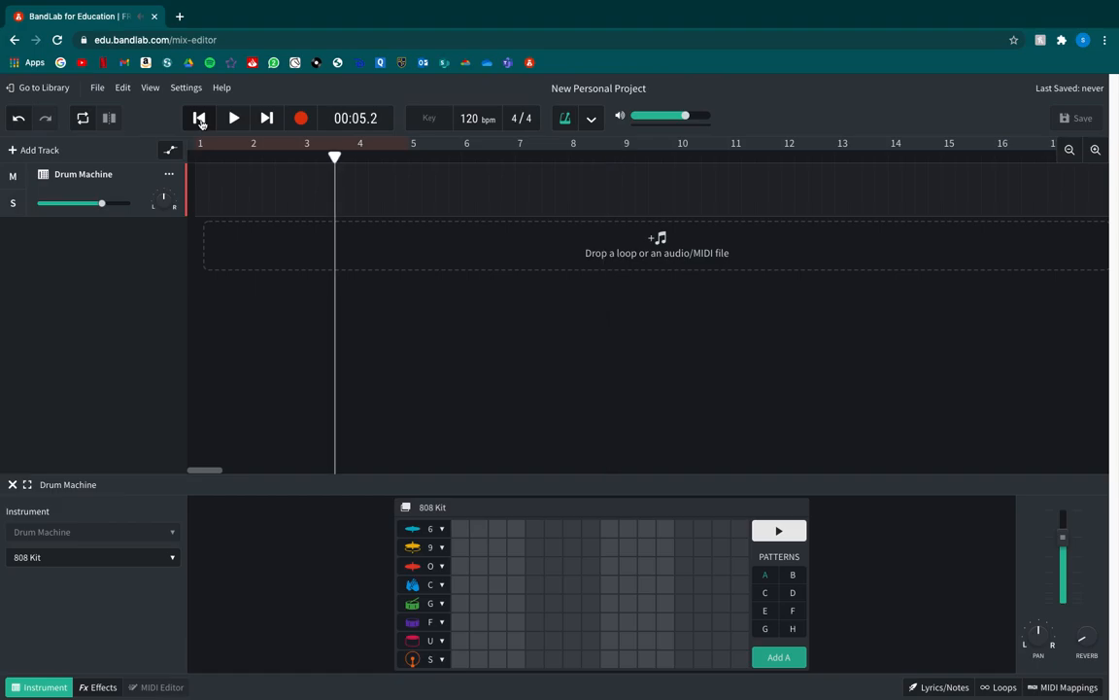
pyautogui.click(201, 119)
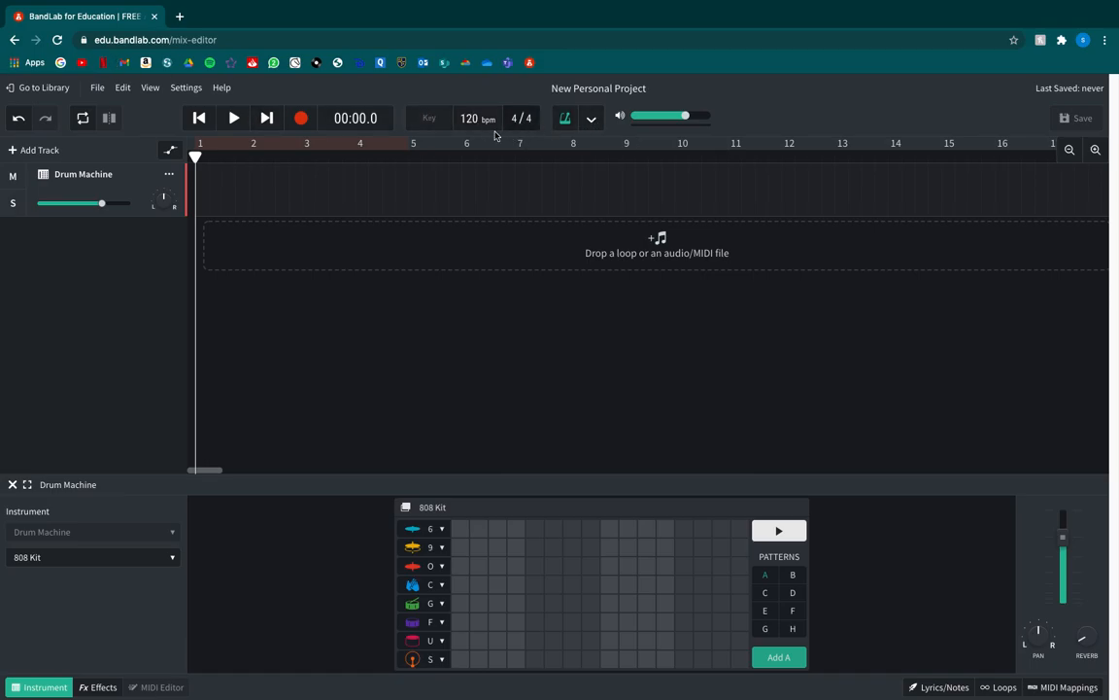
# Listen to the metronome at 120 bpm, set the tempo to 76 bpm, and play it again to compare.
pyautogui.press('space')
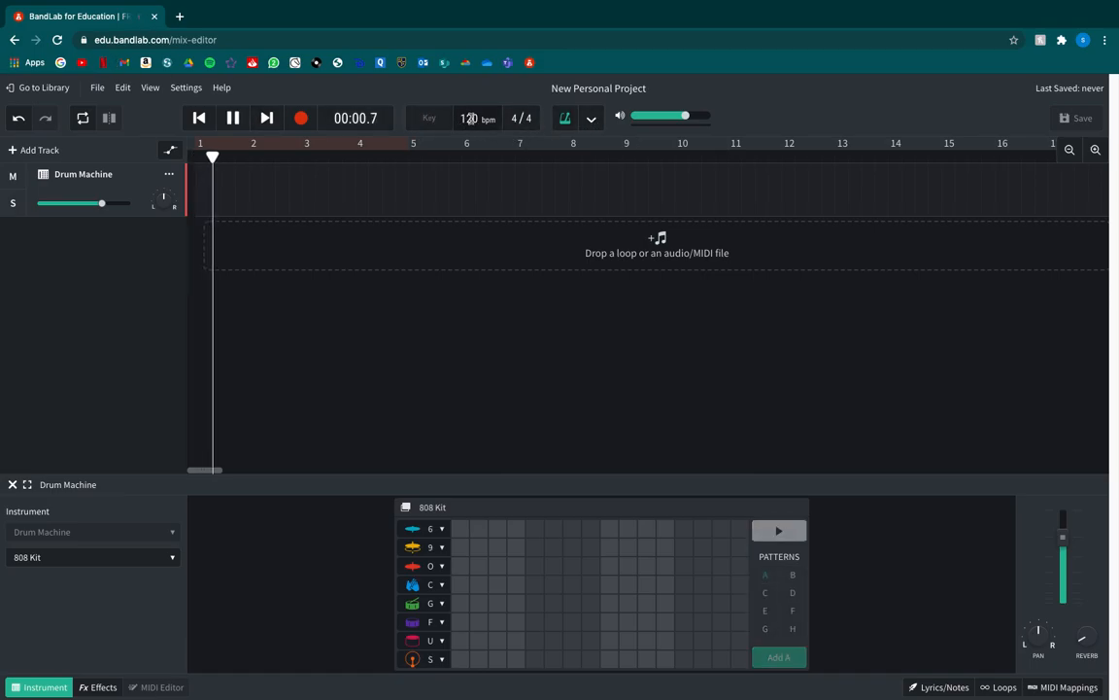
pyautogui.press('space')
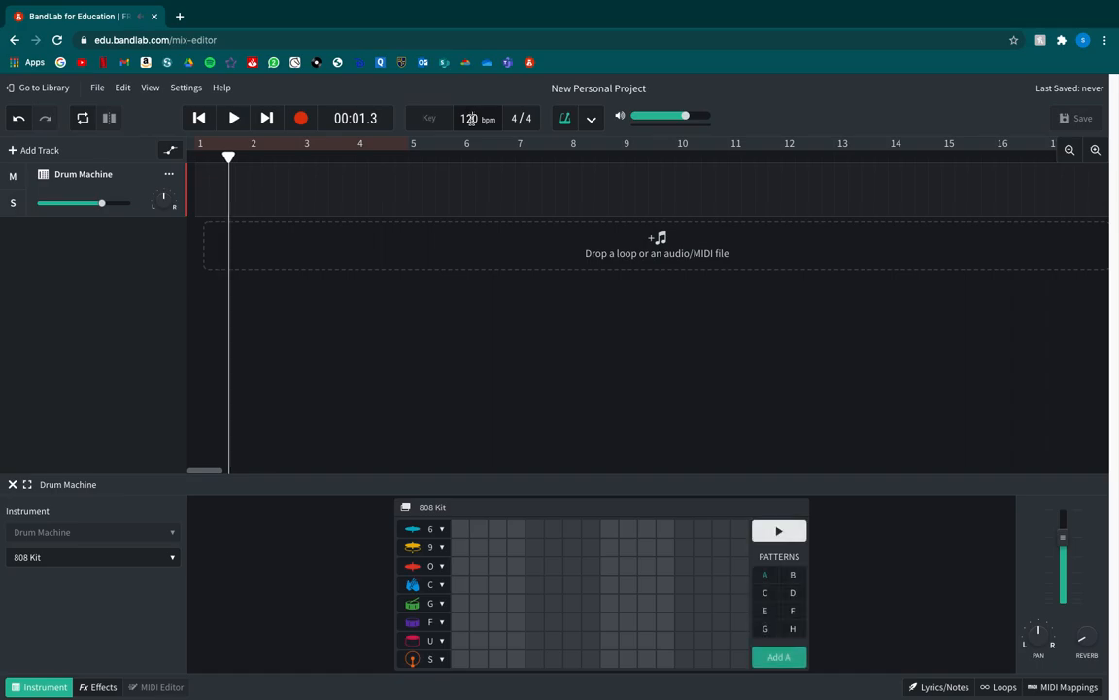
pyautogui.click(471, 127)
pyautogui.write('76')
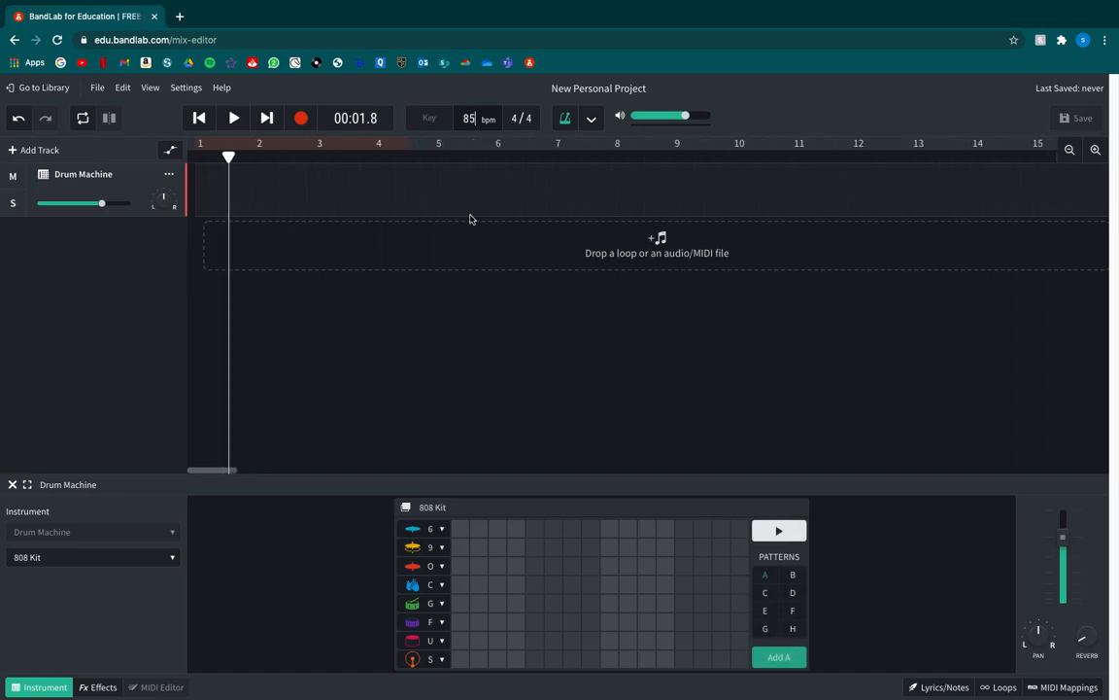
pyautogui.press('Return')
pyautogui.press('space')
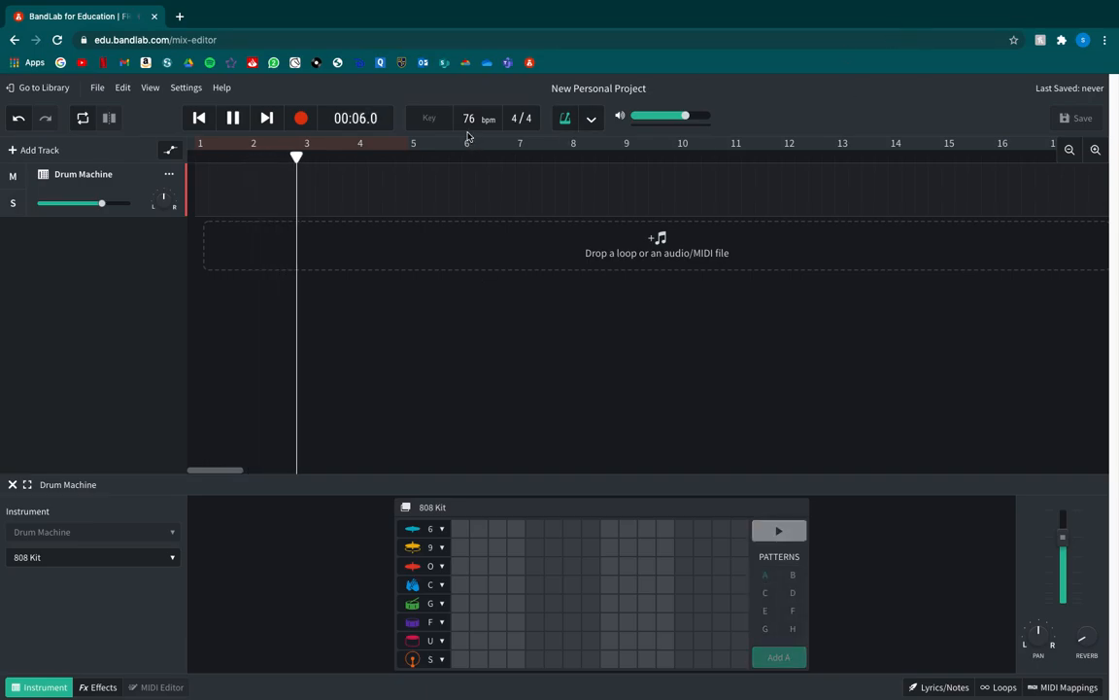
pyautogui.press('space')
# Raise the tempo to 113 bpm and listen to the metronome at that speed.
pyautogui.moveTo(470, 118); pyautogui.dragTo(472, 64)
pyautogui.press('space')
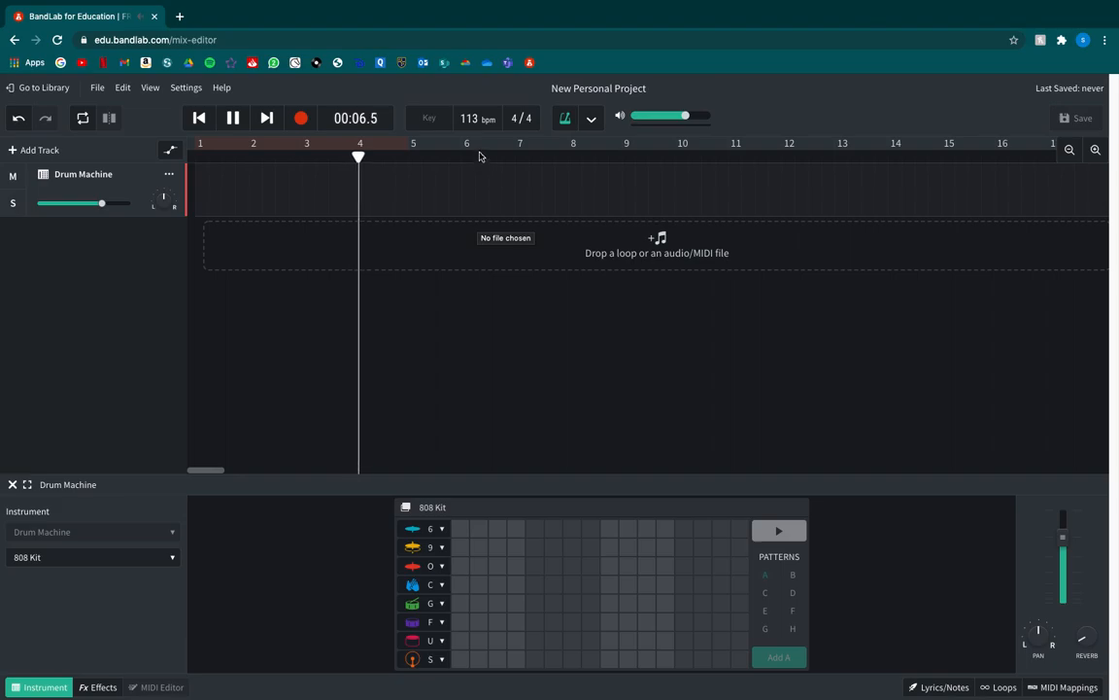
pyautogui.press('space')
# Set the project tempo to 90 bpm and play the metronome briefly to check it.
pyautogui.write('90')
pyautogui.press('Return')
pyautogui.press('space')
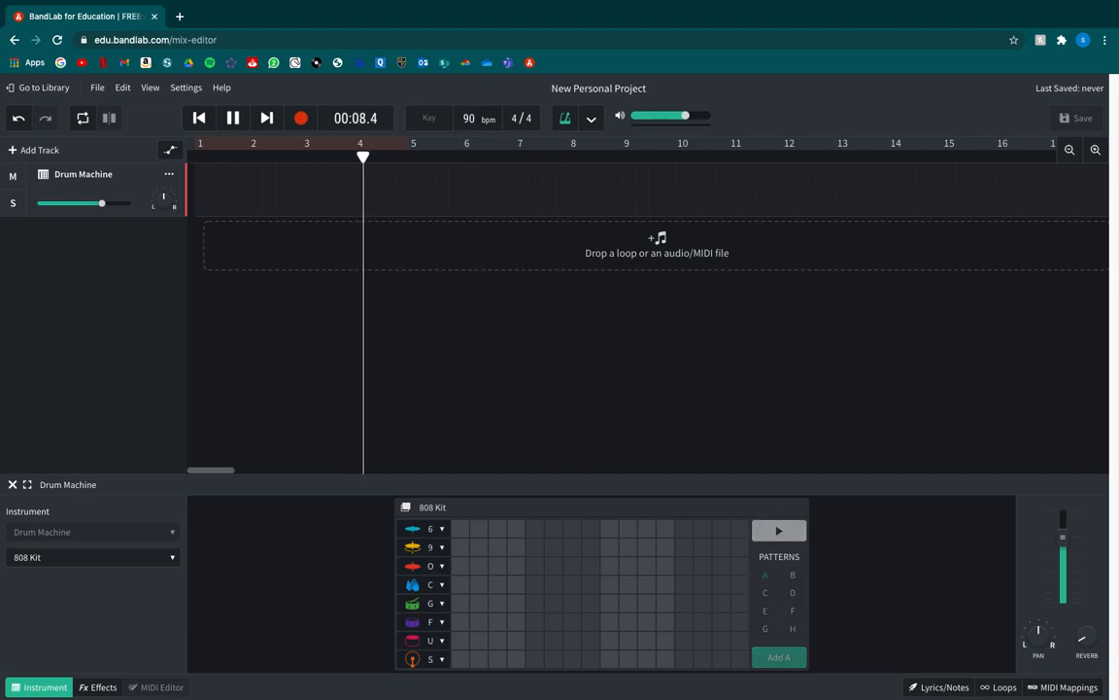
pyautogui.press('space')
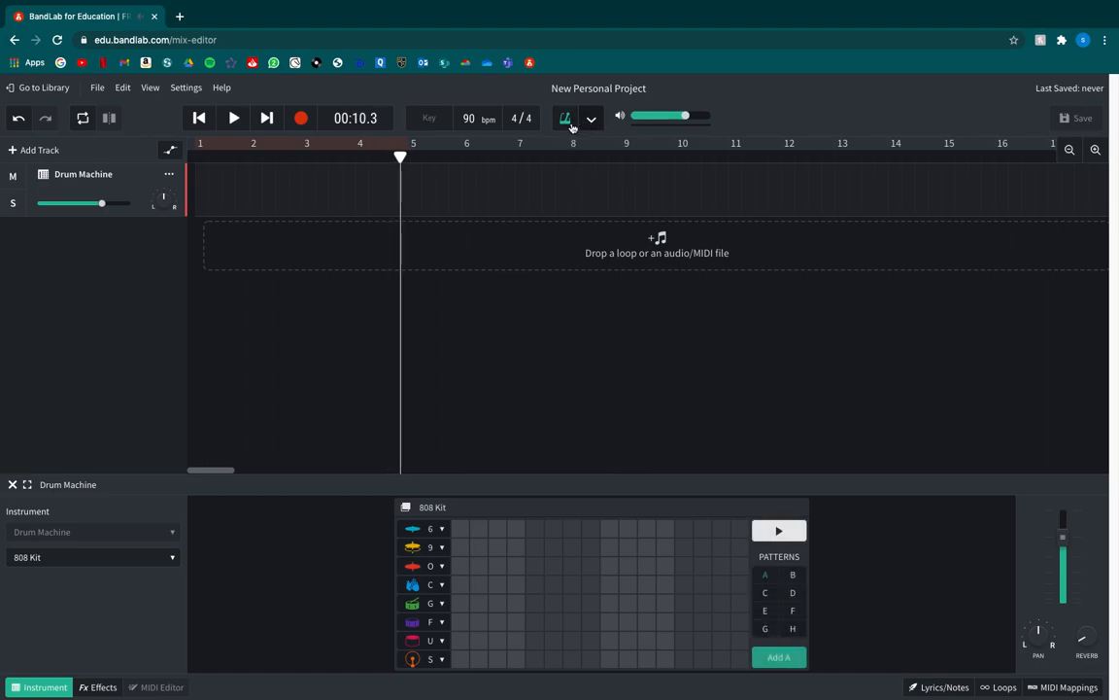
# Open the metronome settings, lower the metronome volume to below half, and start playback.
pyautogui.click(591, 119)
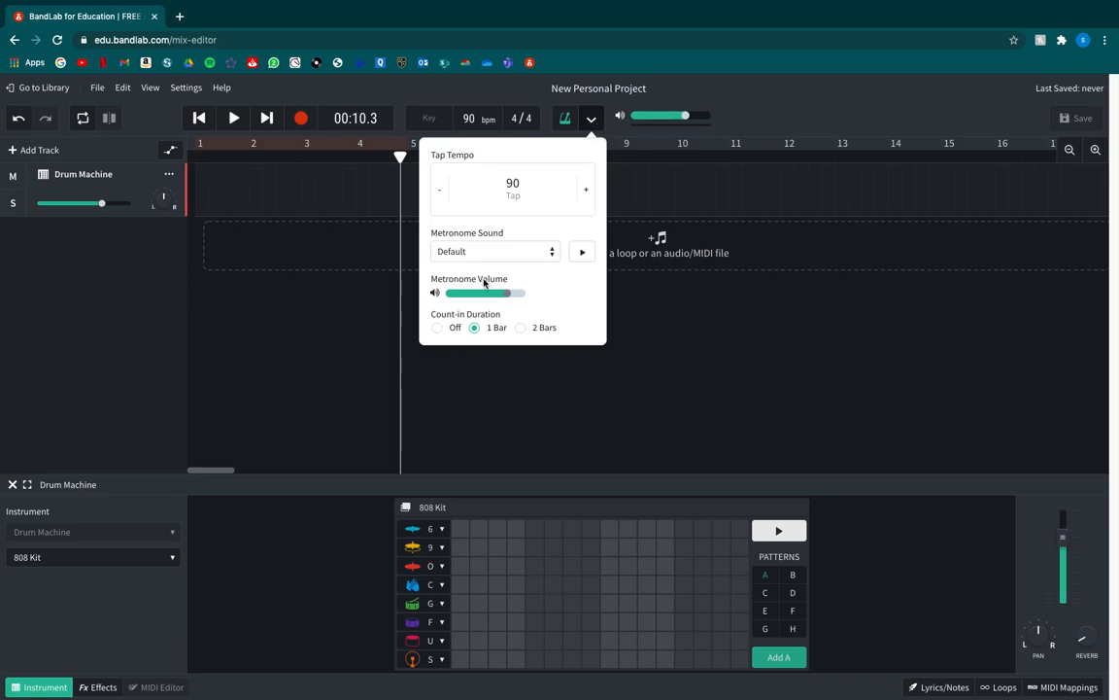
pyautogui.moveTo(507, 294); pyautogui.dragTo(475, 301)
pyautogui.press('space')
# Try the Clave and CowBell metronome sounds during playback, and restore the Default sound.
pyautogui.click(520, 253)
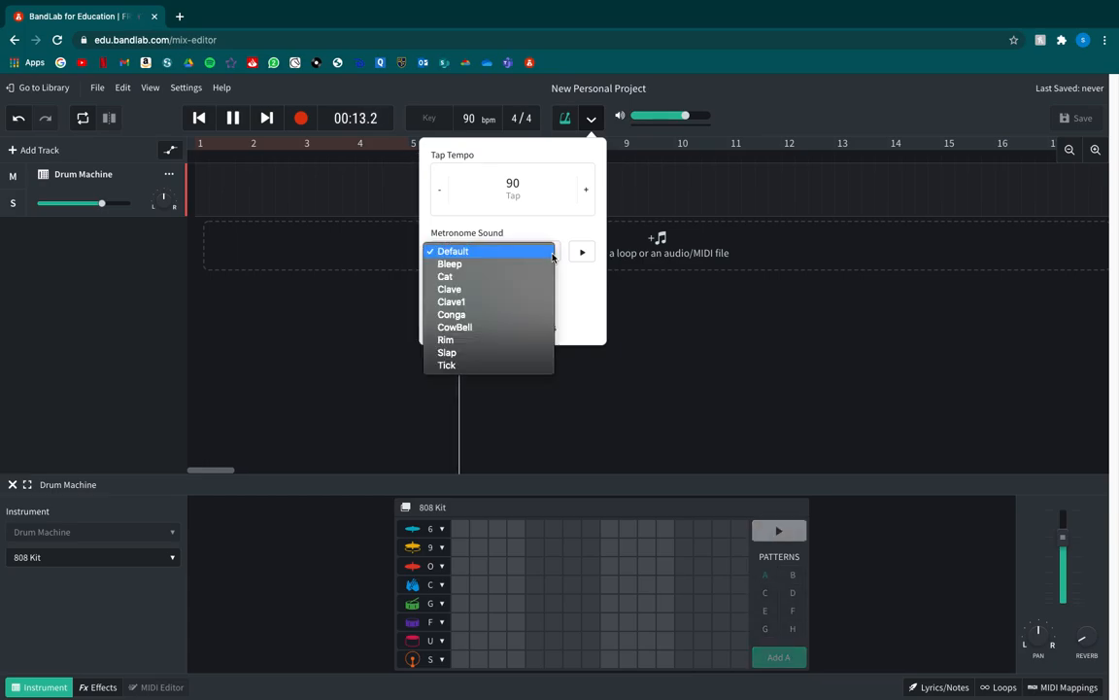
pyautogui.click(505, 289)
pyautogui.click(510, 253)
pyautogui.click(517, 252)
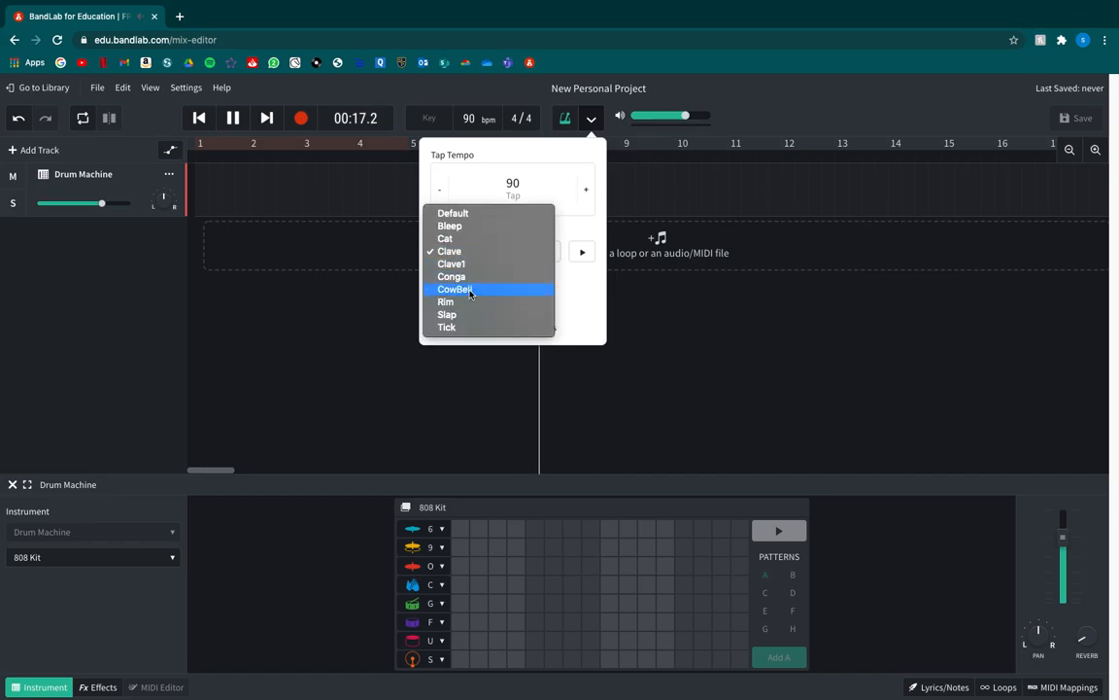
pyautogui.click(461, 289)
pyautogui.click(530, 254)
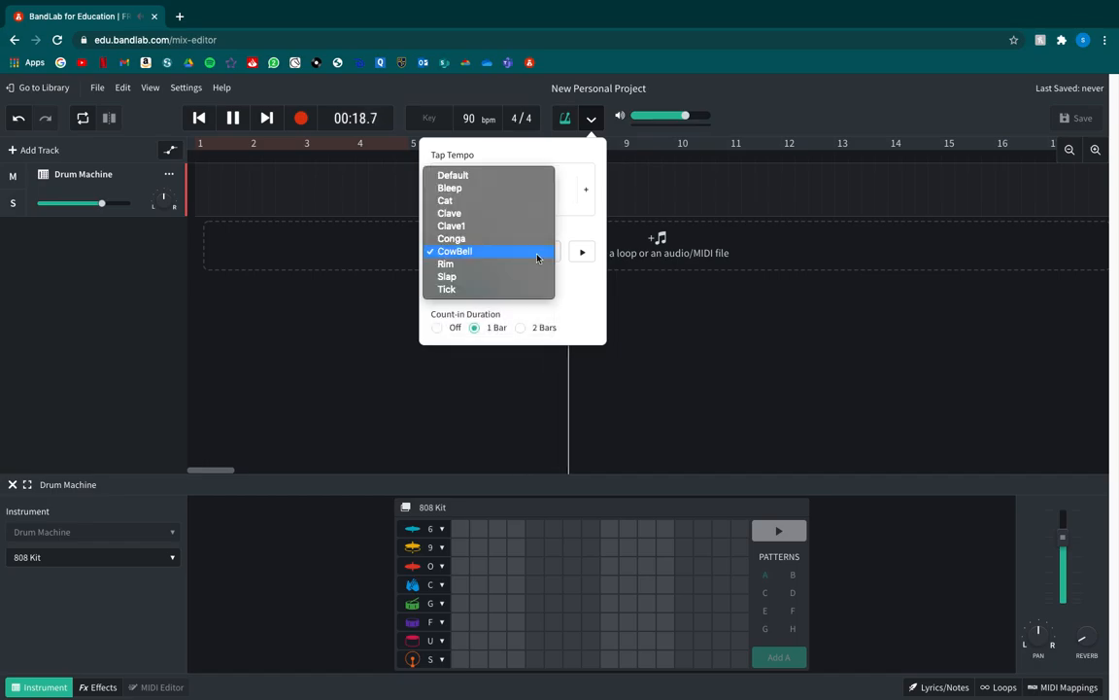
pyautogui.click(479, 179)
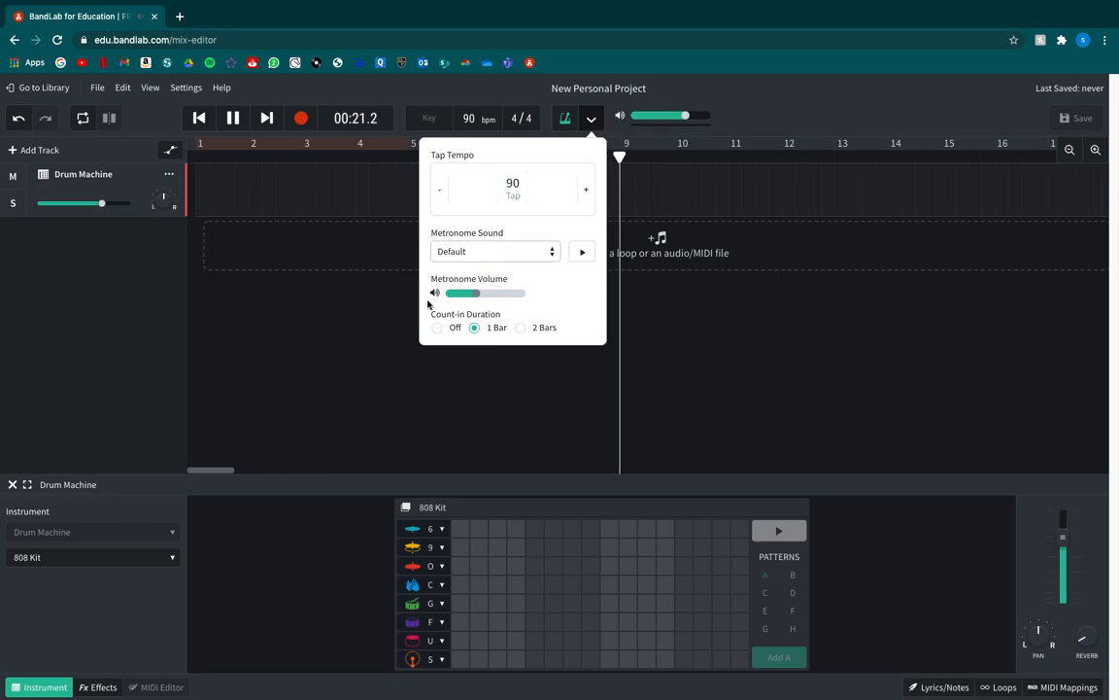
# Raise the metronome volume to slightly above half and stop playback.
pyautogui.moveTo(473, 296)
pyautogui.moveTo(473, 296); pyautogui.dragTo(495, 295)
pyautogui.press('space')
# Try setting the project tempo by tapping the beat in the metronome settings.
pyautogui.click(502, 172)
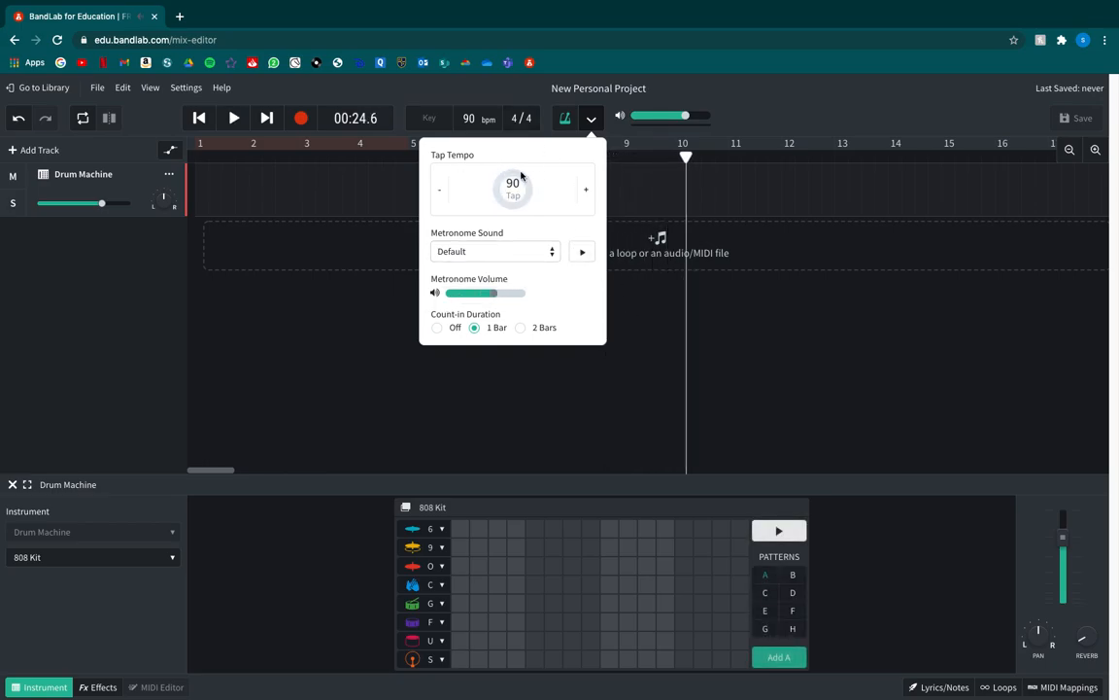
pyautogui.click(500, 202)
pyautogui.click(491, 200)
pyautogui.click(492, 200)
pyautogui.click(491, 201)
pyautogui.click(492, 200)
pyautogui.click(492, 201)
pyautogui.click(492, 185)
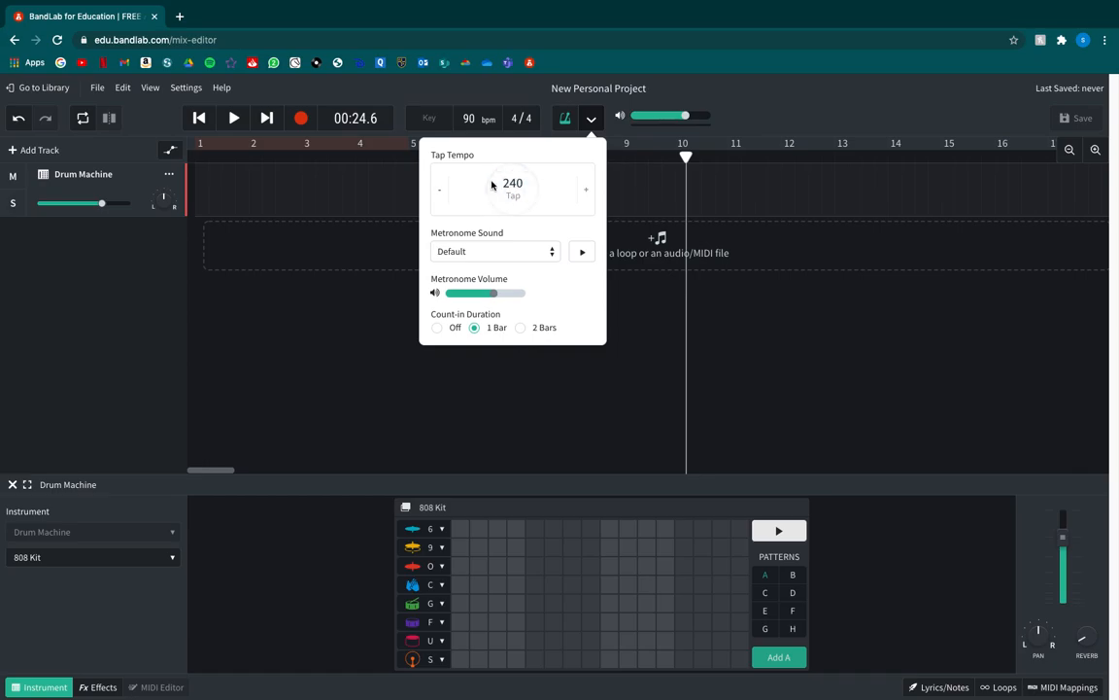
pyautogui.click(488, 193)
pyautogui.click(485, 181)
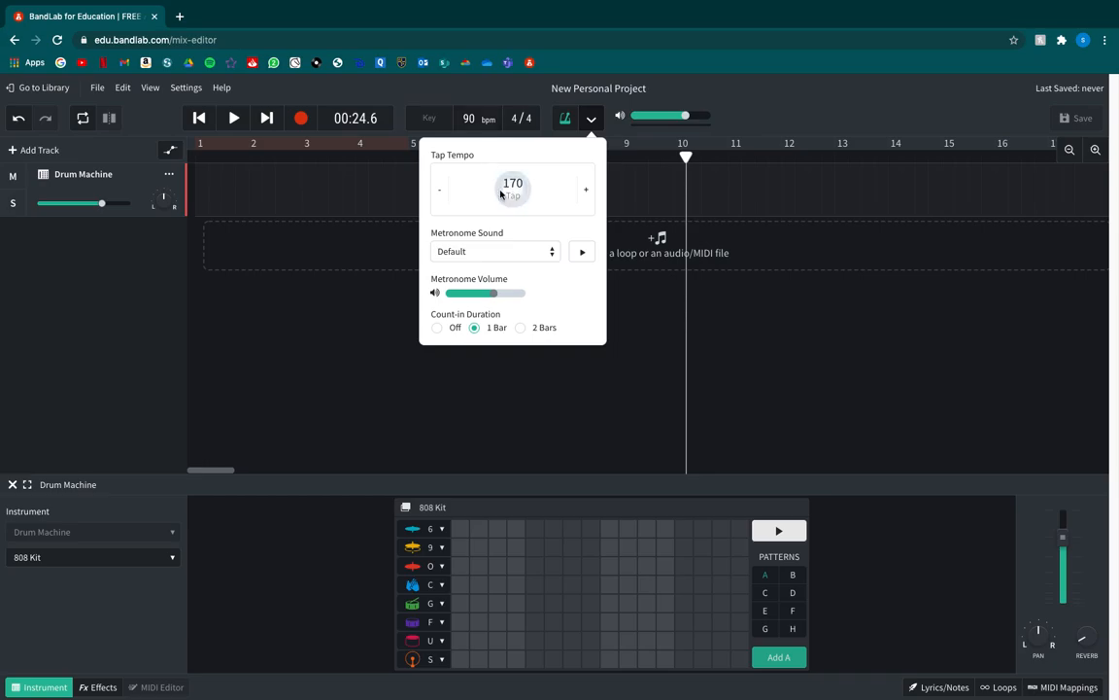
# Set the project tempo to 90 bpm, play the metronome briefly to check it, and stop playback.
pyautogui.click(472, 120)
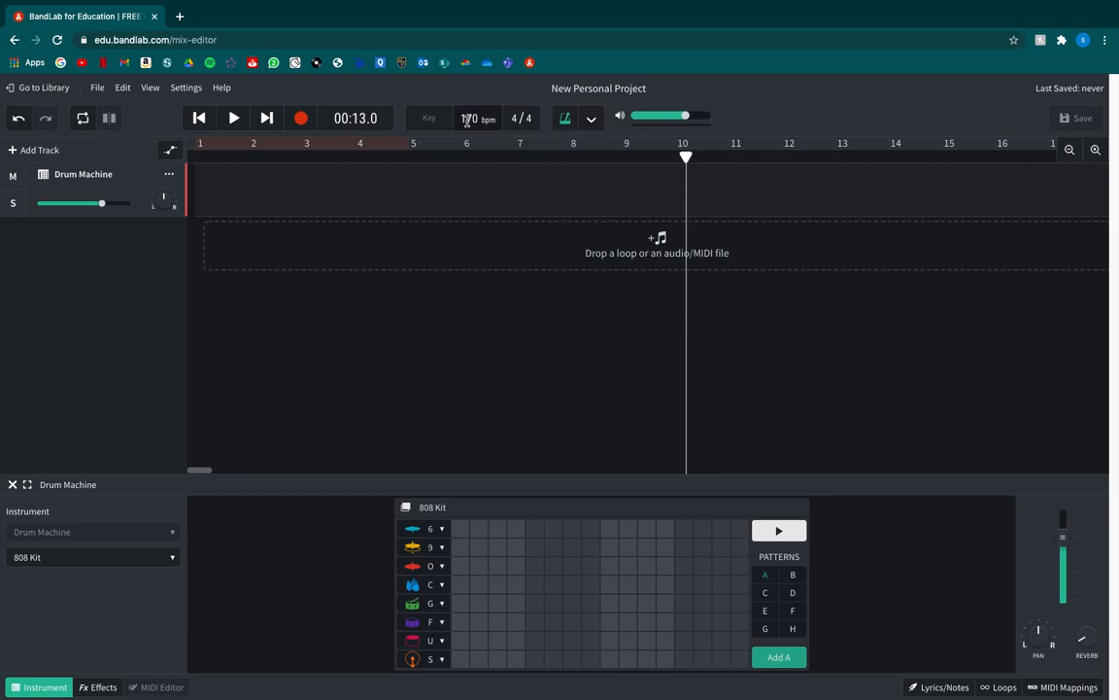
pyautogui.press('BackSpace')
pyautogui.press('BackSpace')
pyautogui.click(504, 353)
pyautogui.press('space')
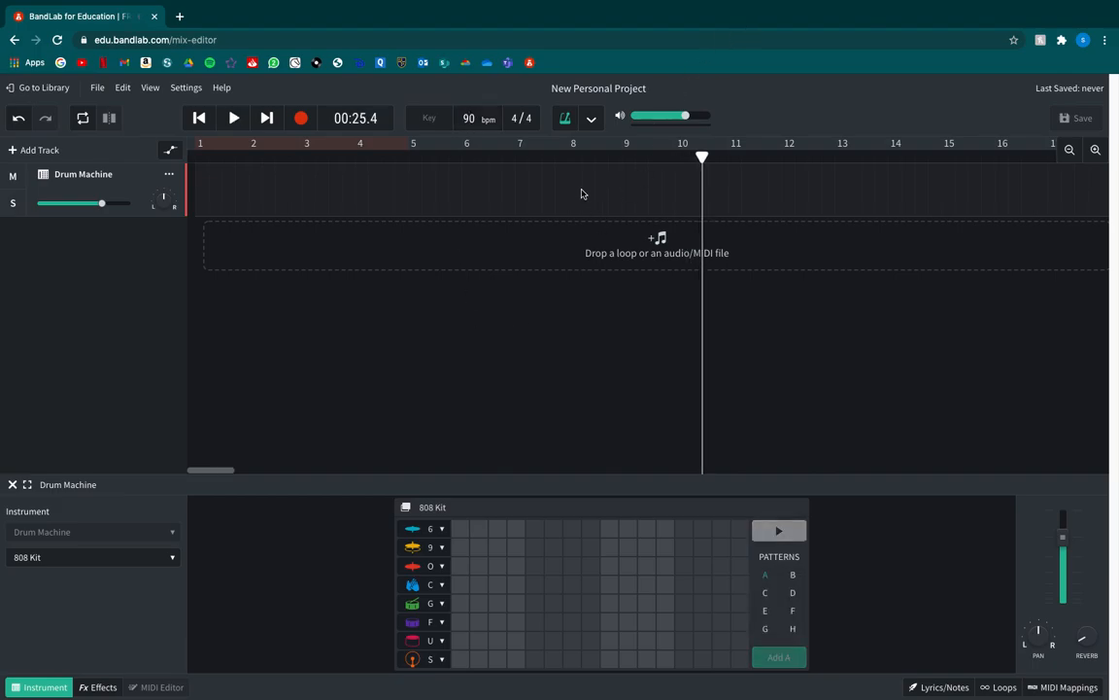
pyautogui.press('space')
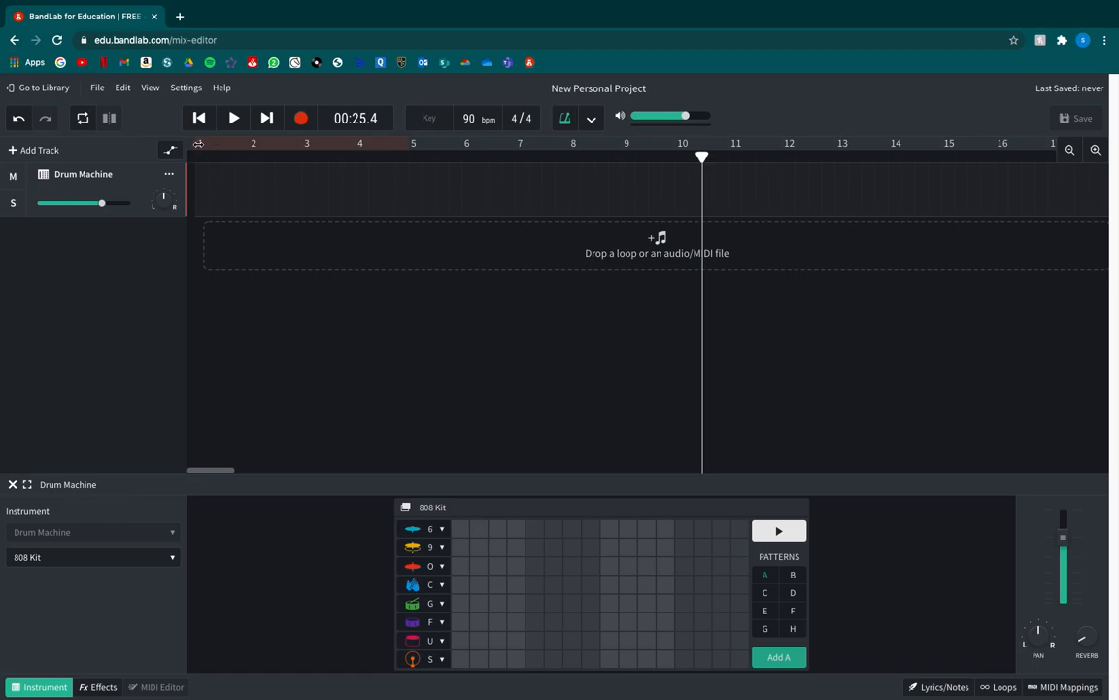
# Shorten the loop region at the start of the timeline to about a third of a bar and leave looping off.
pyautogui.moveTo(198, 144); pyautogui.dragTo(37, 233)
pyautogui.moveTo(227, 470); pyautogui.dragTo(170, 464)
pyautogui.moveTo(215, 146); pyautogui.dragTo(236, 145)
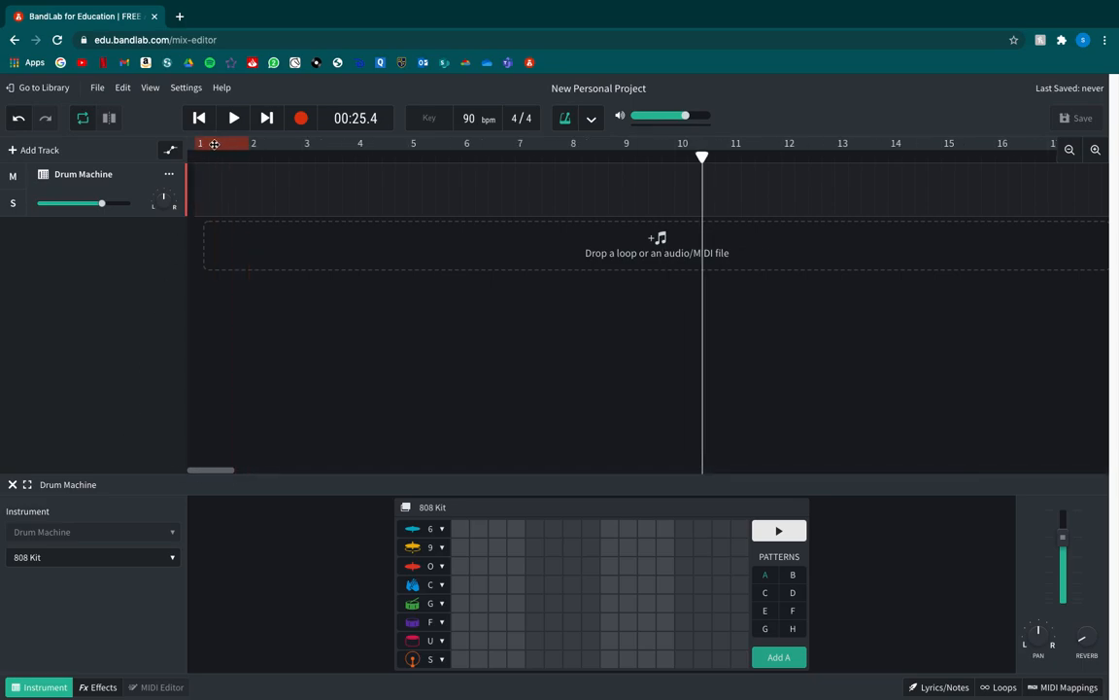
pyautogui.moveTo(249, 145); pyautogui.dragTo(198, 163)
pyautogui.click(213, 147)
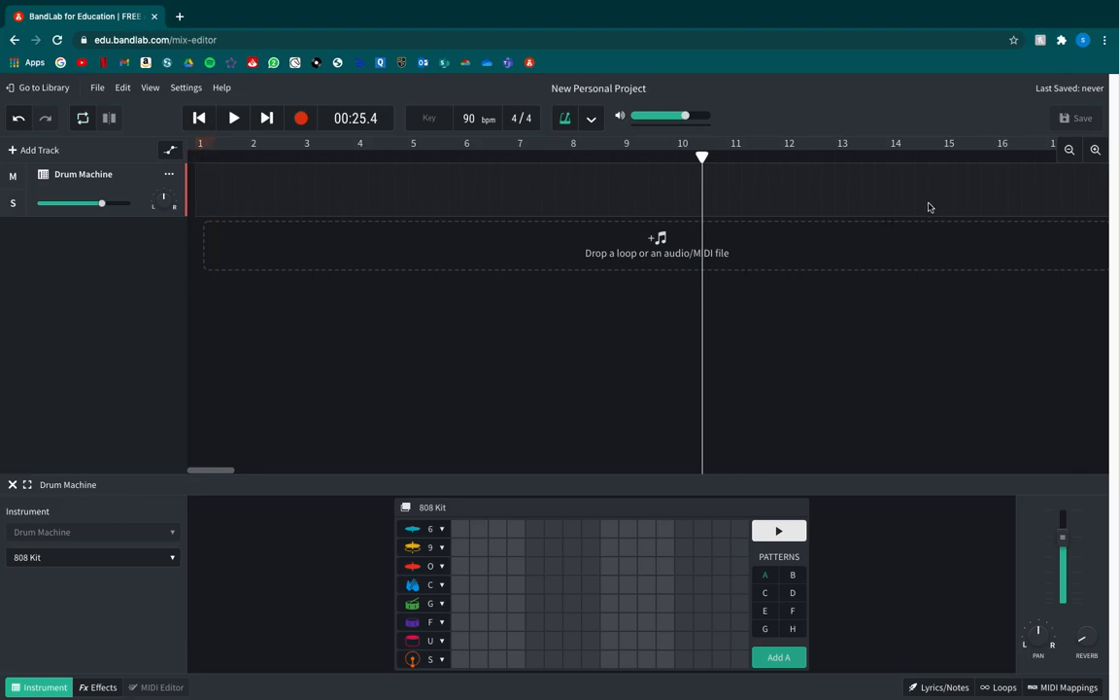
# Play the metronome from the project's start twice to follow the beats and bars, returning the playhead to the start each time.
pyautogui.click(1096, 151)
pyautogui.click(1097, 151)
pyautogui.moveTo(201, 464); pyautogui.dragTo(47, 455)
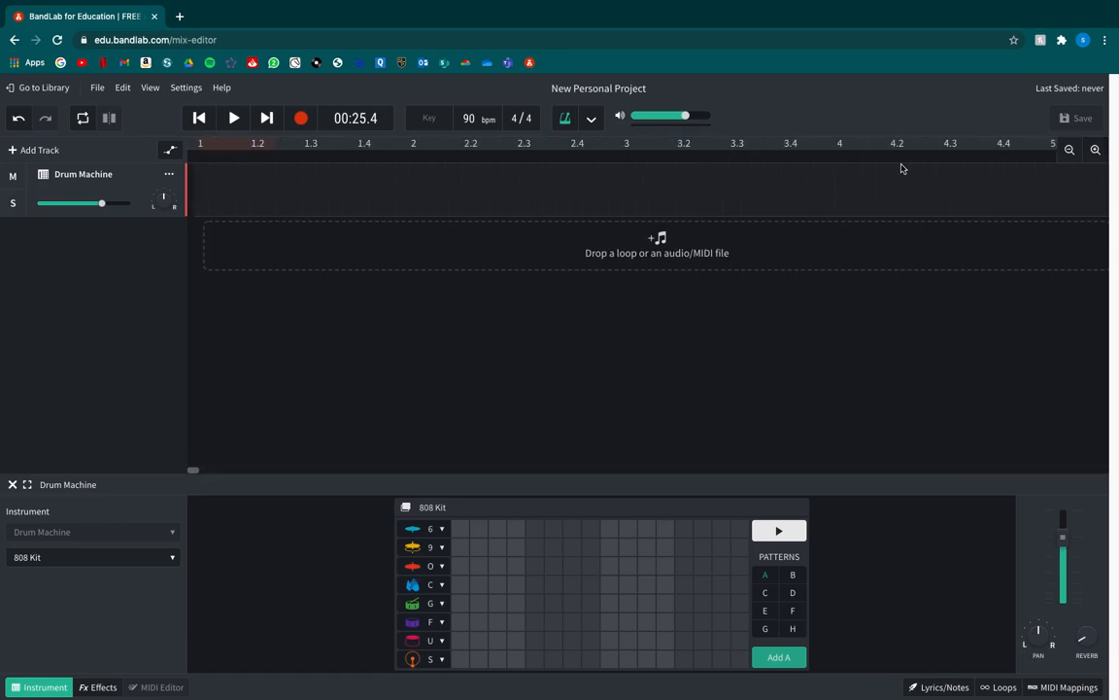
pyautogui.press('space')
pyautogui.press('space')
pyautogui.click(199, 117)
pyautogui.press('space')
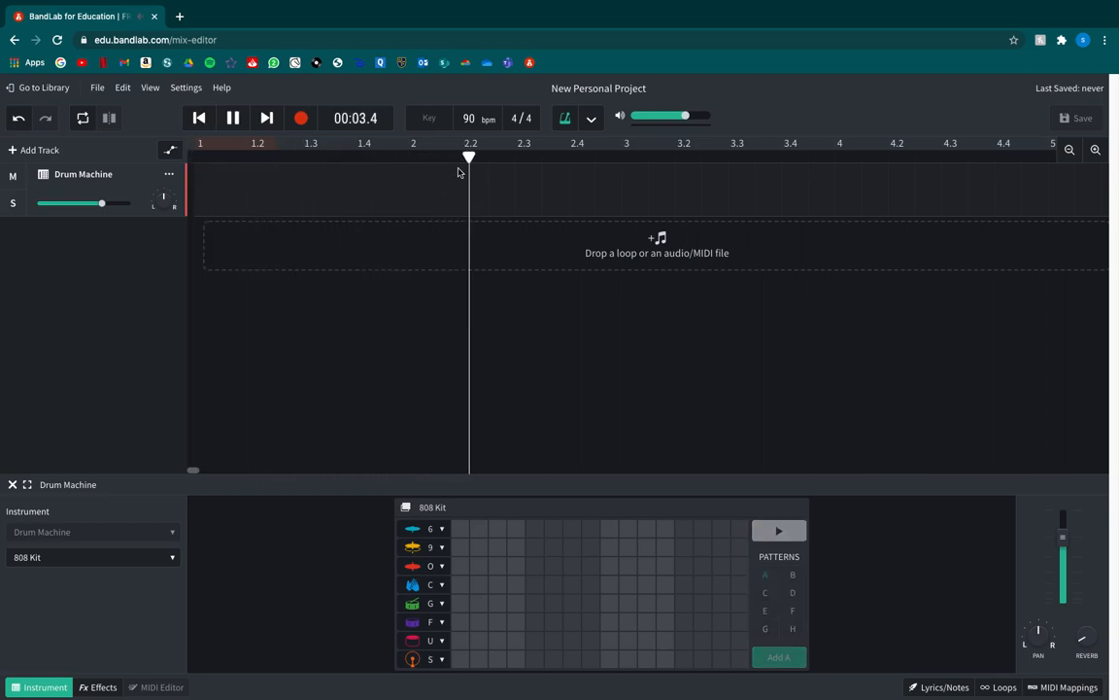
pyautogui.press('space')
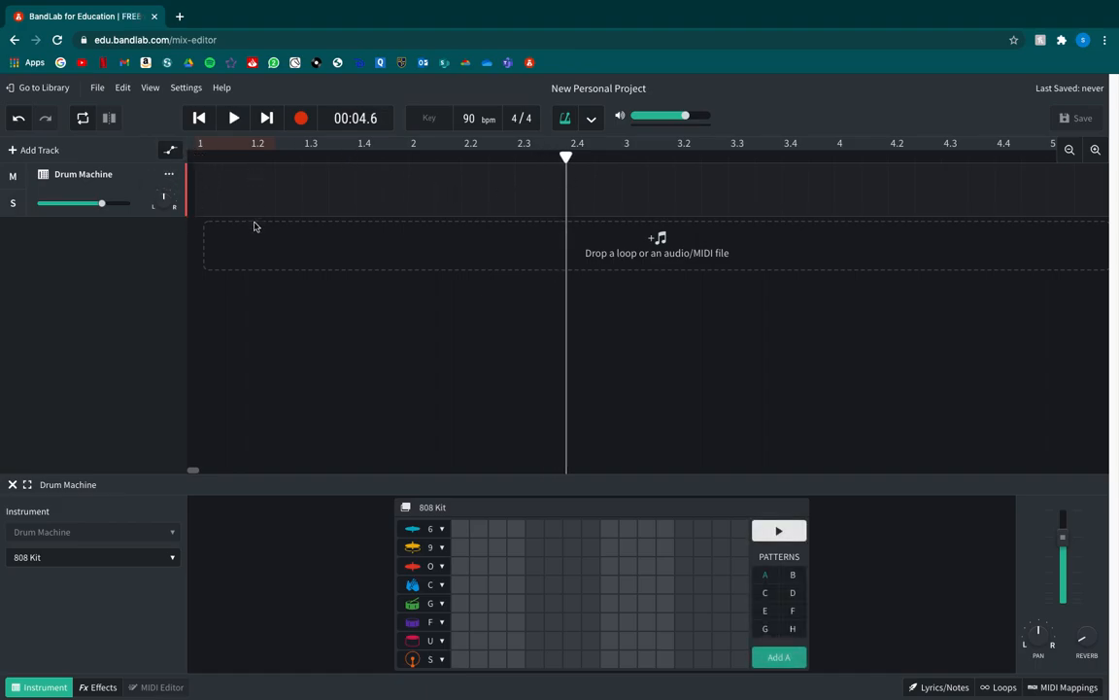
pyautogui.click(199, 117)
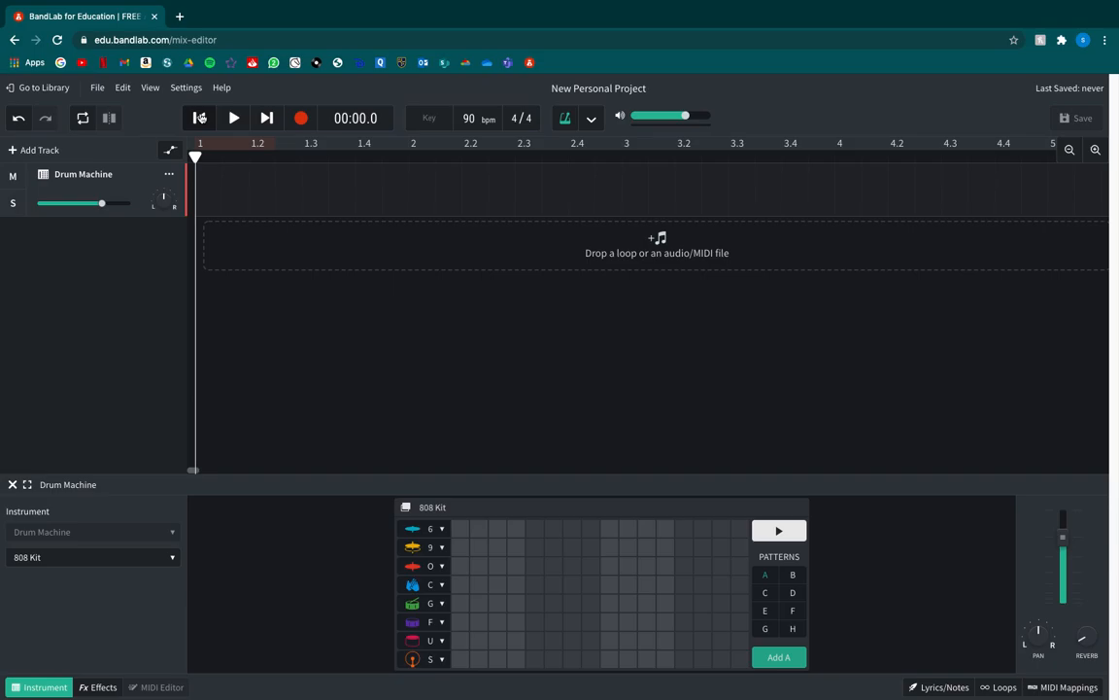
pyautogui.press('space')
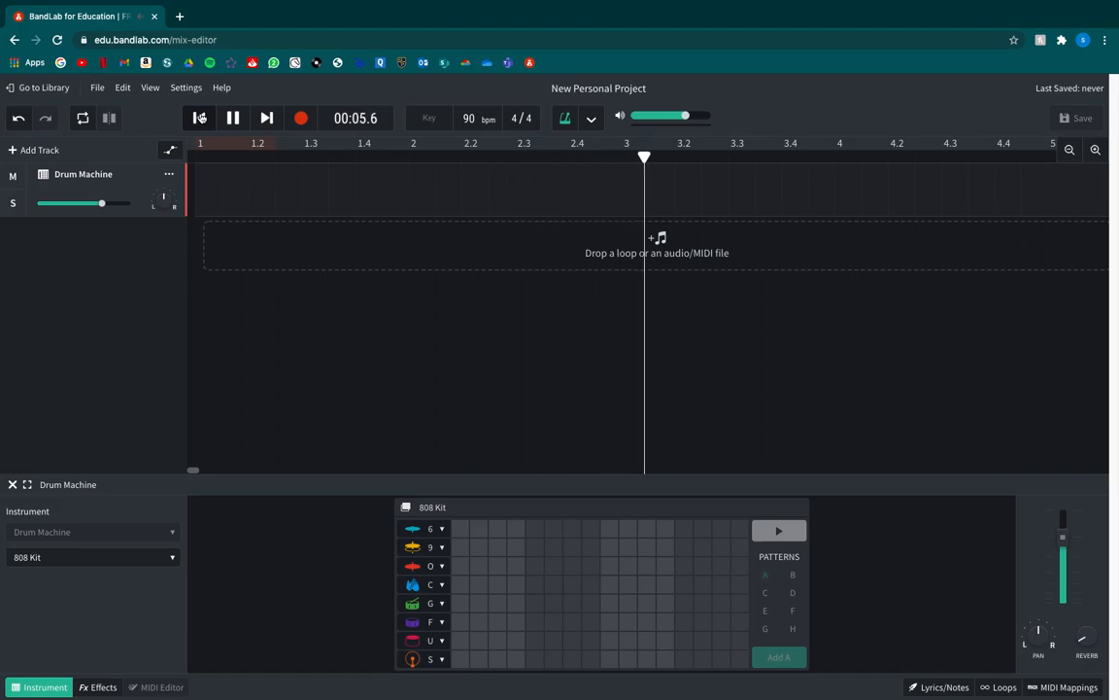
pyautogui.press('space')
pyautogui.click(201, 117)
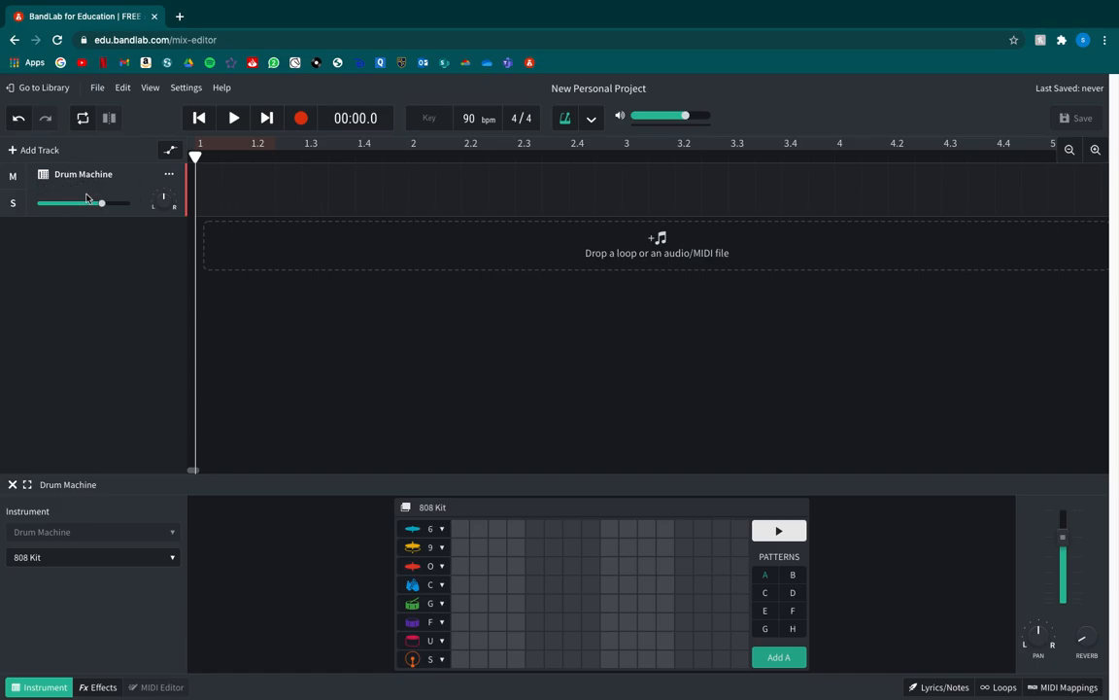
# Add two Instruments tracks below the Drum Machine track.
pyautogui.click(37, 151)
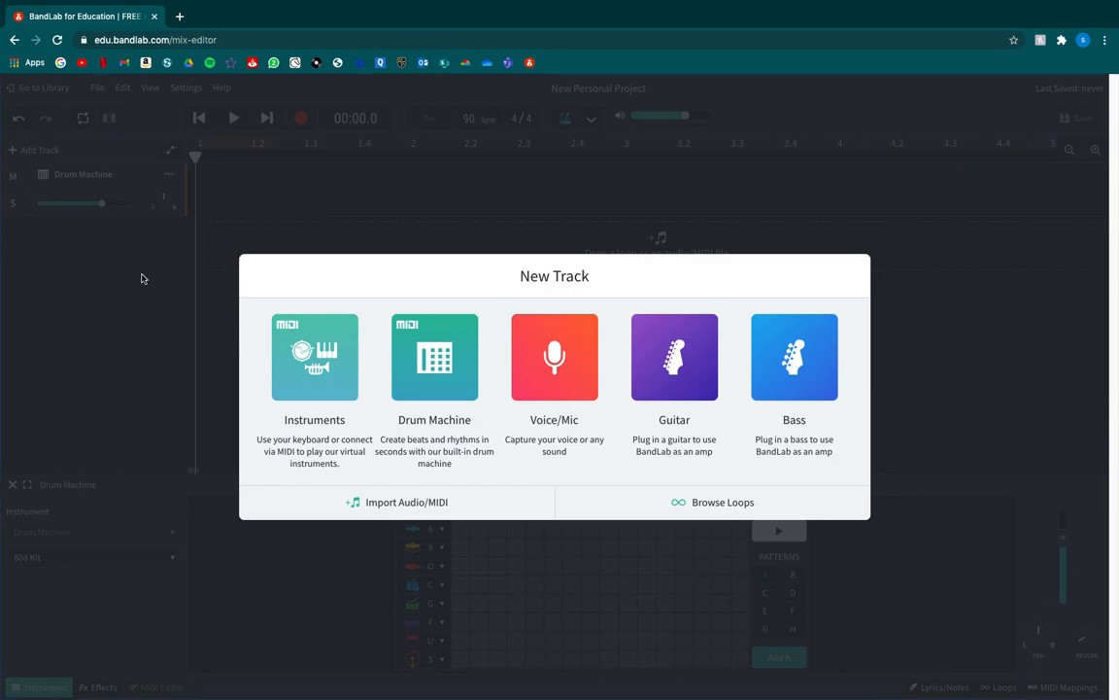
pyautogui.click(333, 405)
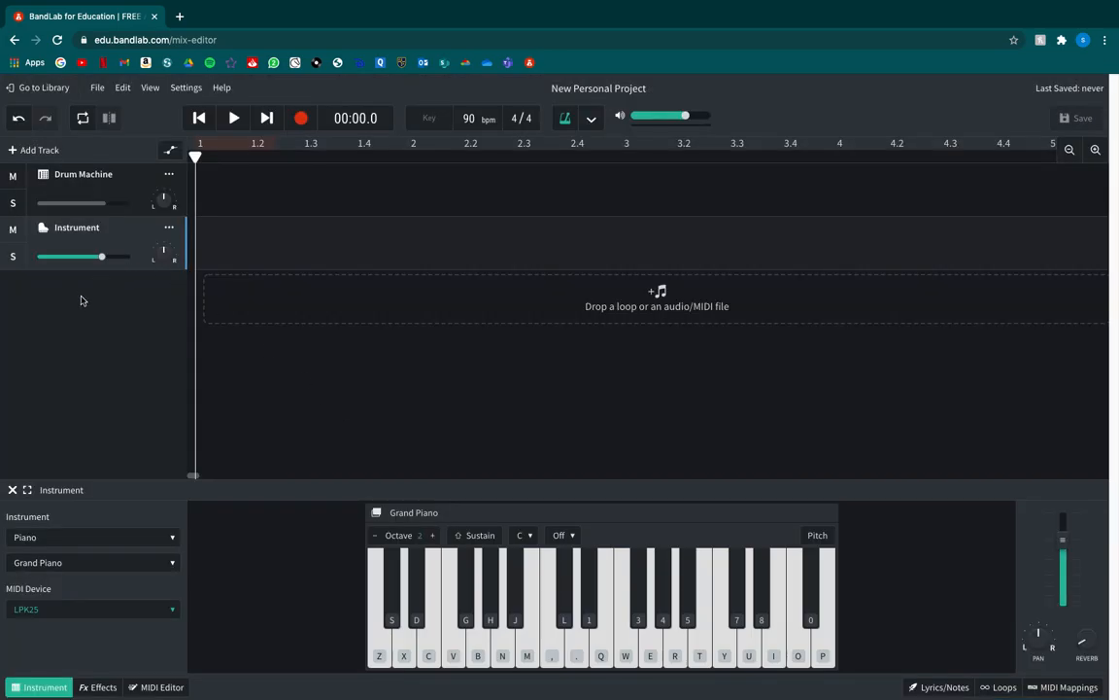
pyautogui.click(21, 148)
pyautogui.click(282, 349)
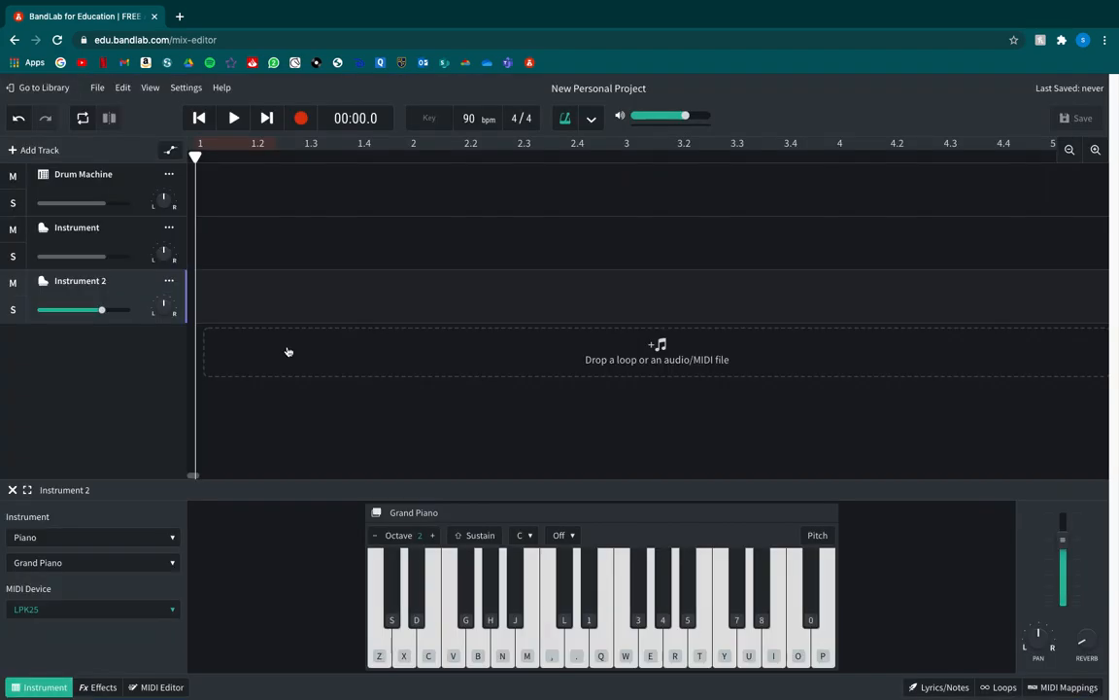
pyautogui.click(731, 284)
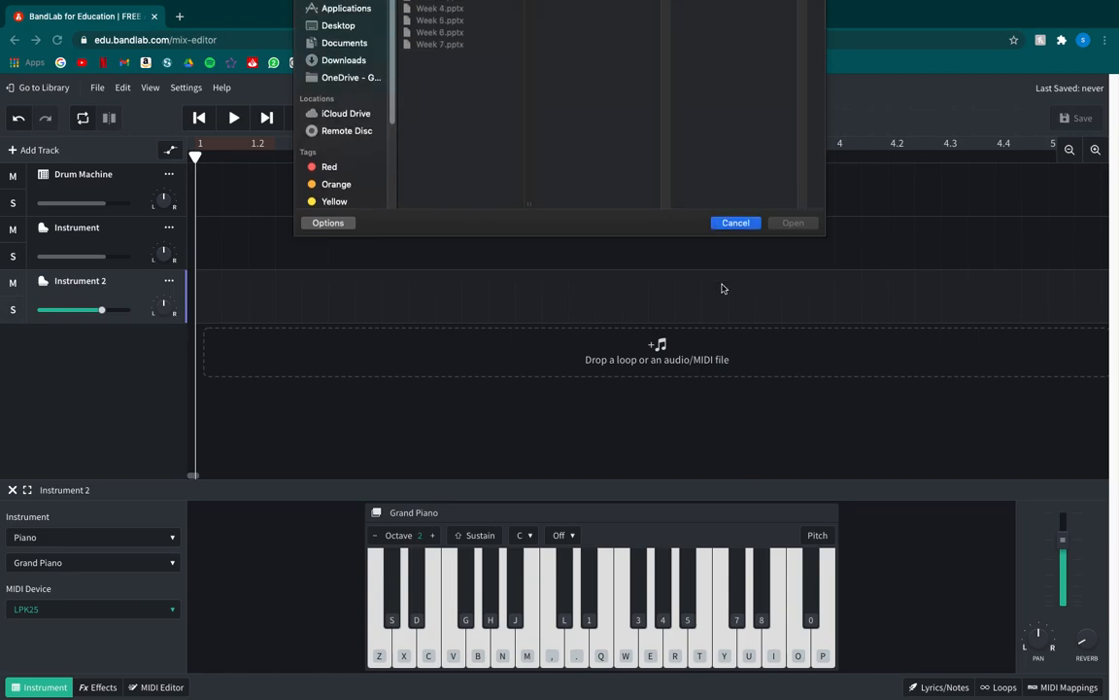
# Delete both added piano instrument tracks, keeping only the Drum Machine track.
pyautogui.doubleClick(75, 228)
pyautogui.press('BackSpace')
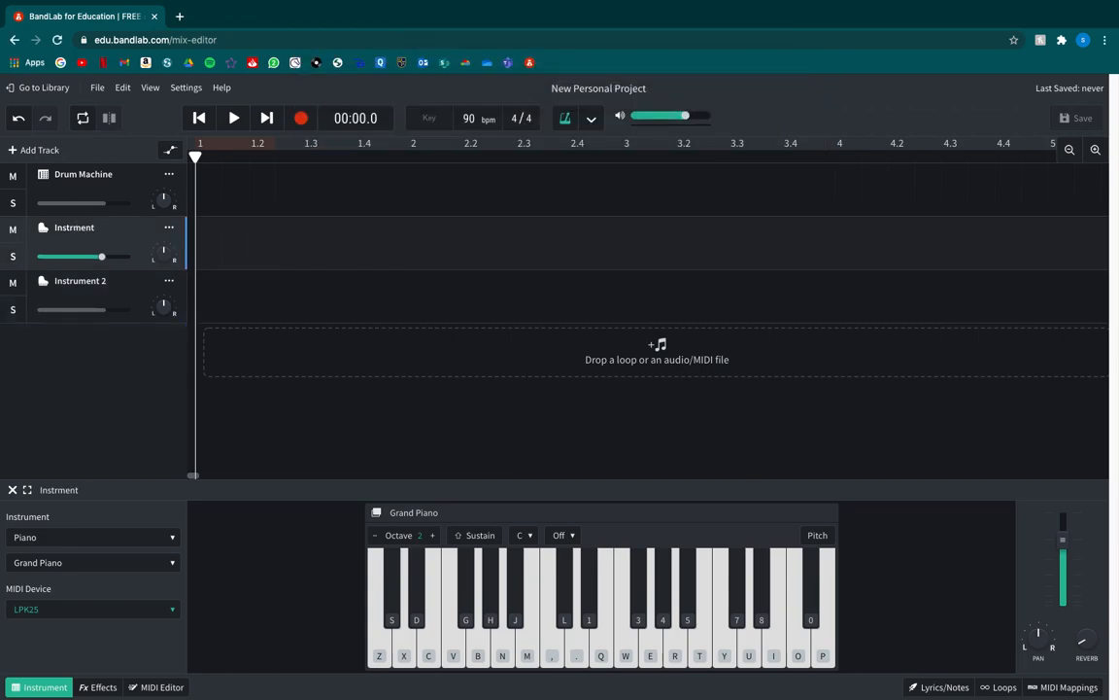
pyautogui.click(106, 275)
pyautogui.rightClick(83, 228)
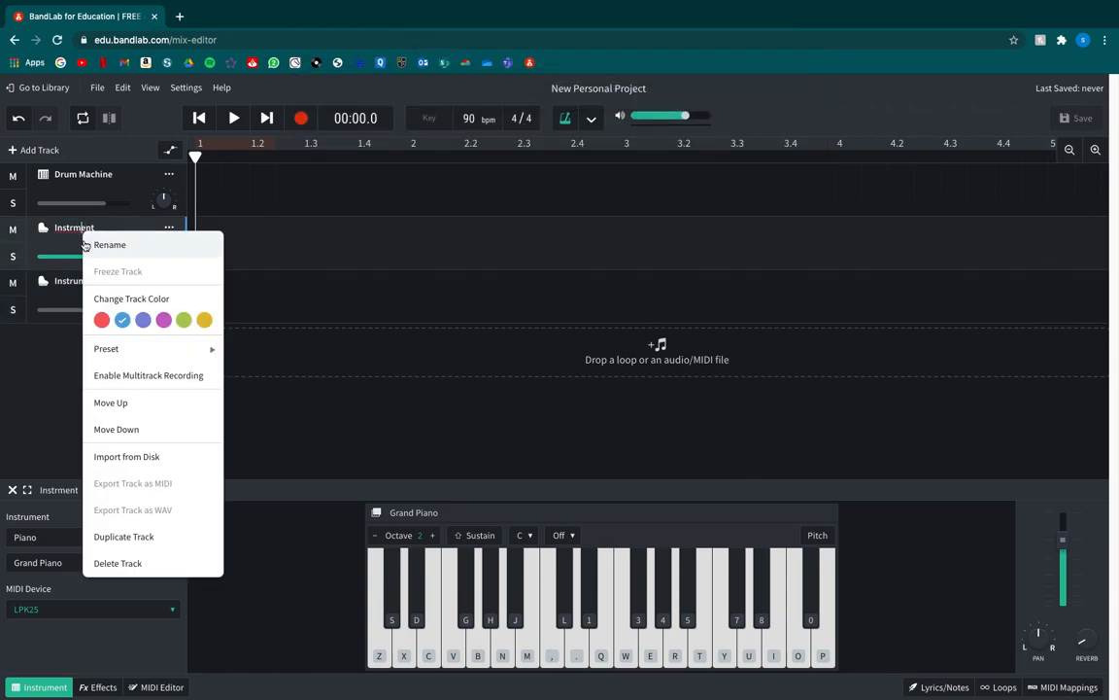
pyautogui.click(122, 562)
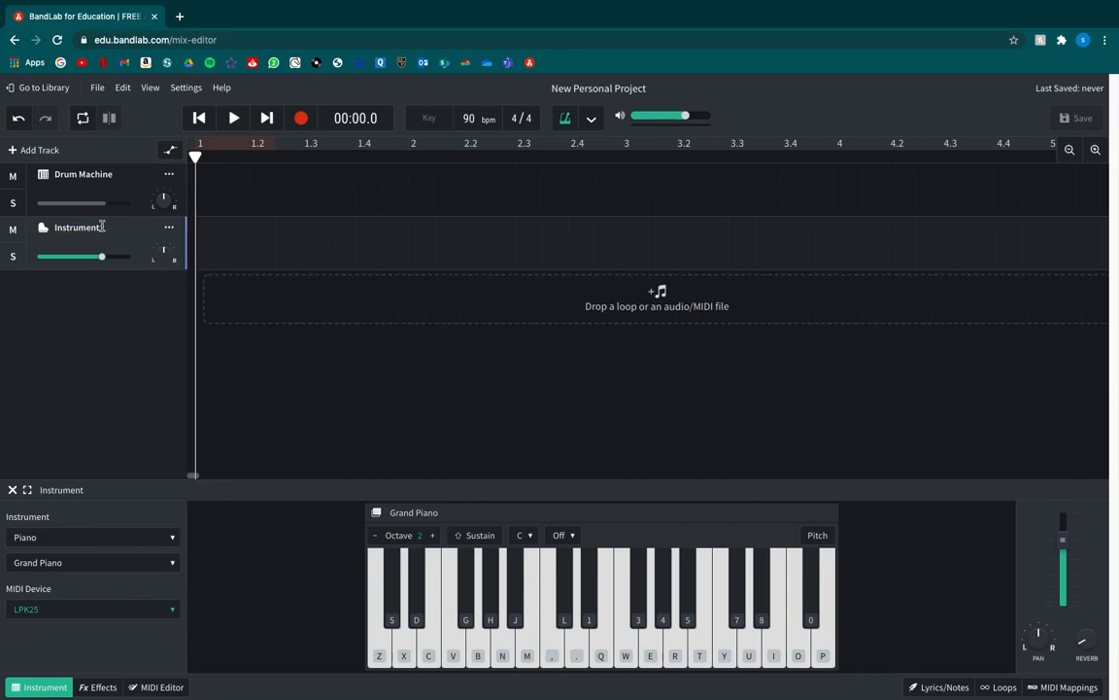
pyautogui.rightClick(101, 226)
pyautogui.click(137, 560)
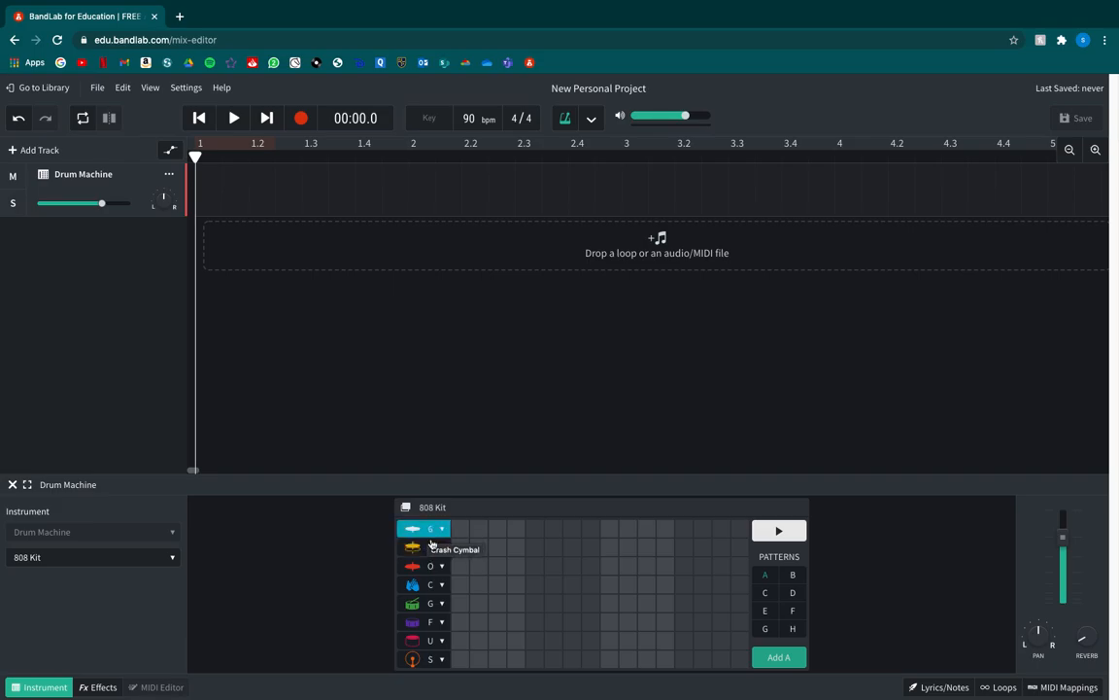
# Change the Drum Machine track's kit to Fusion from the Drum Kits list.
pyautogui.click(173, 558)
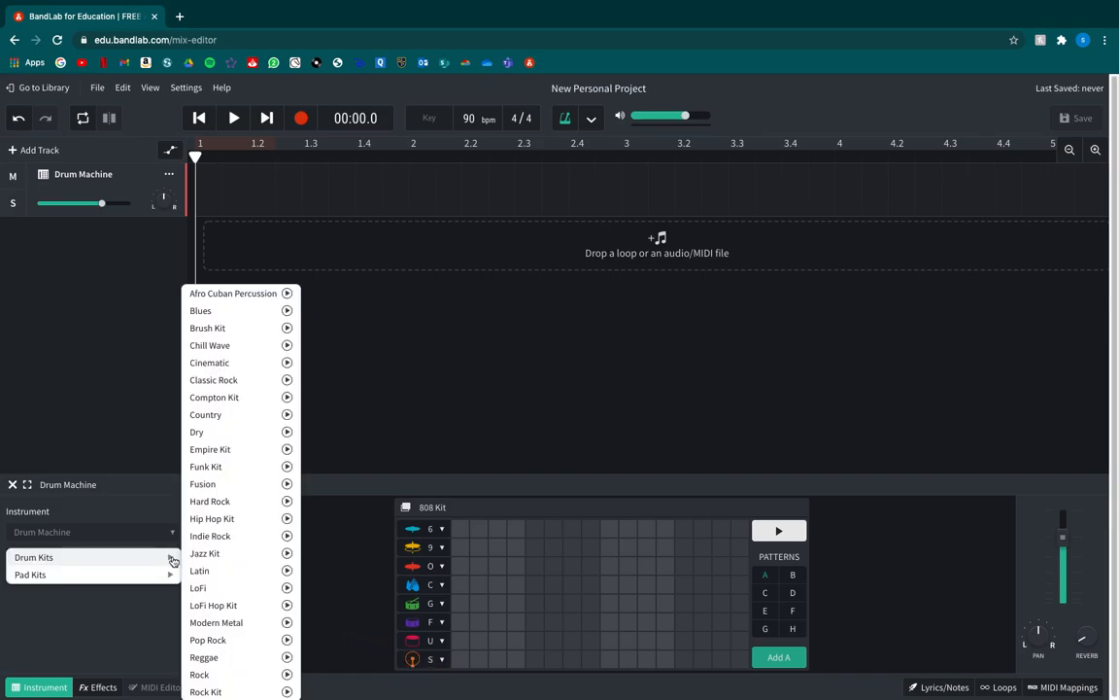
pyautogui.click(220, 484)
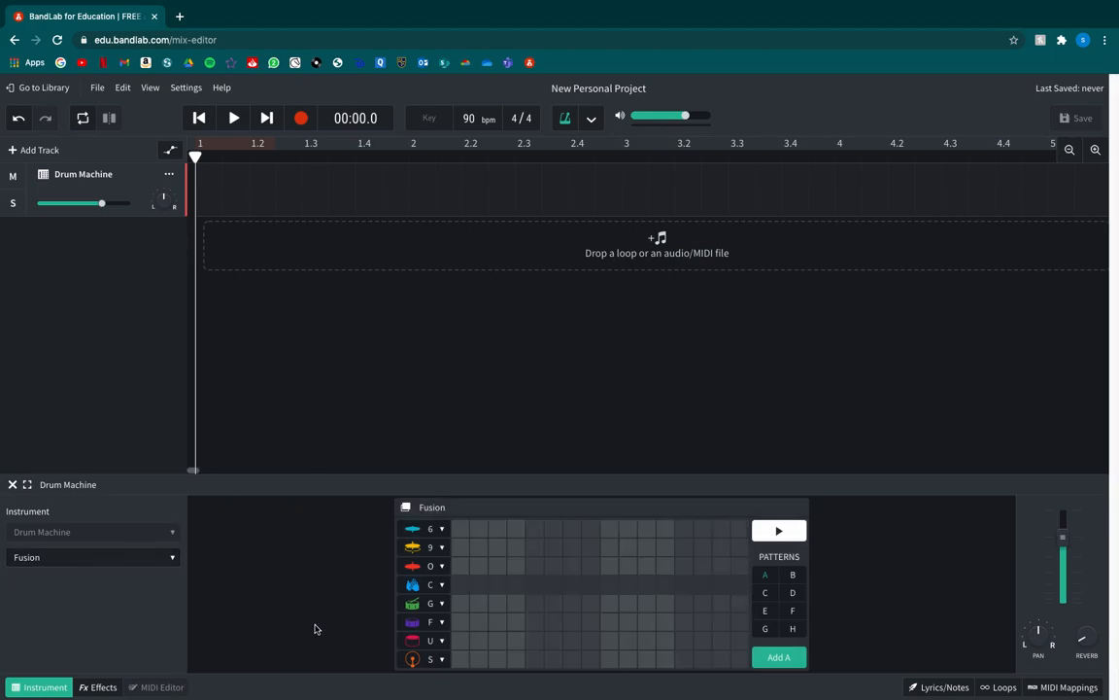
pyautogui.click(460, 660)
pyautogui.click(116, 556)
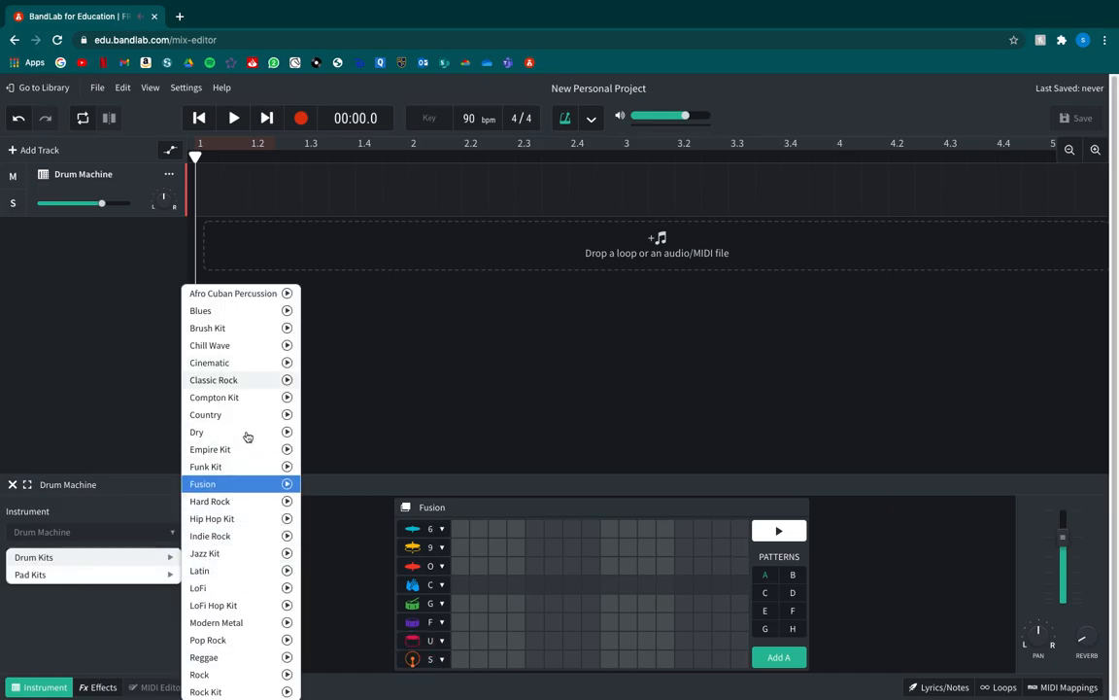
pyautogui.click(345, 625)
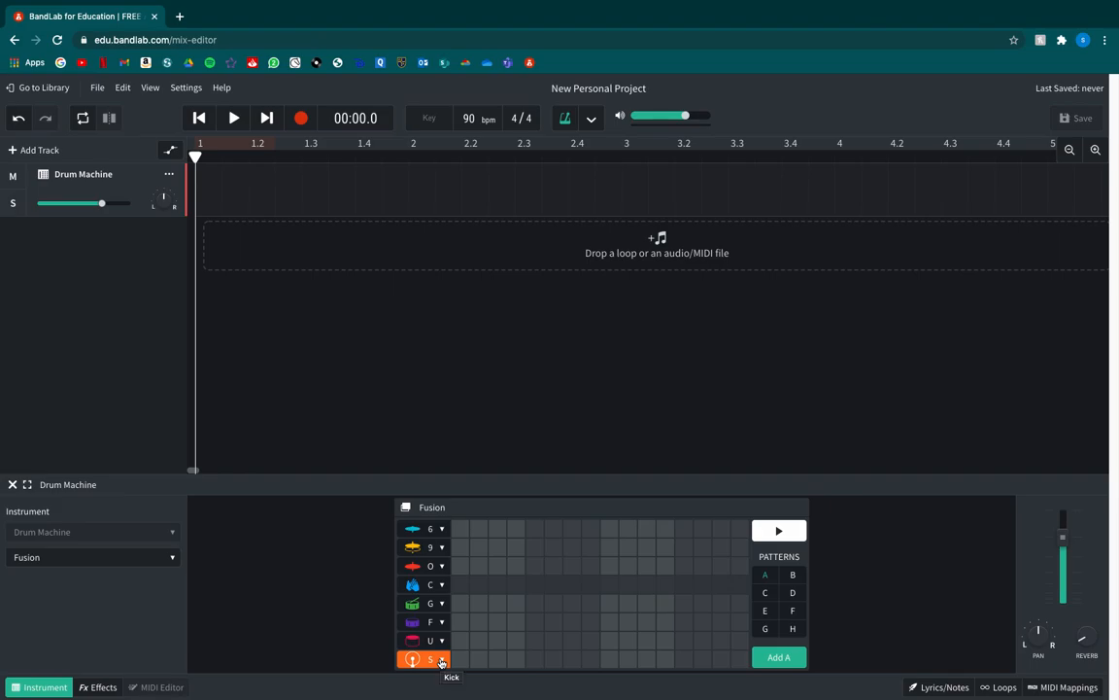
# Open the project's Lyrics/Notes and enter the kick drum's letter S as a note.
pyautogui.click(938, 687)
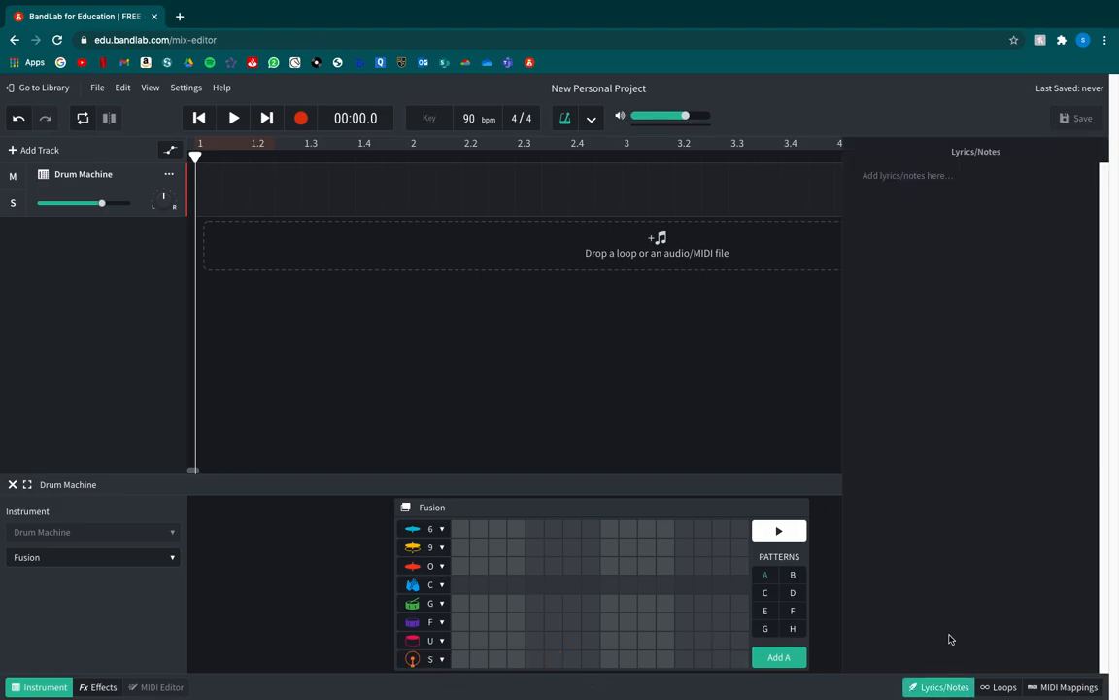
pyautogui.click(879, 176)
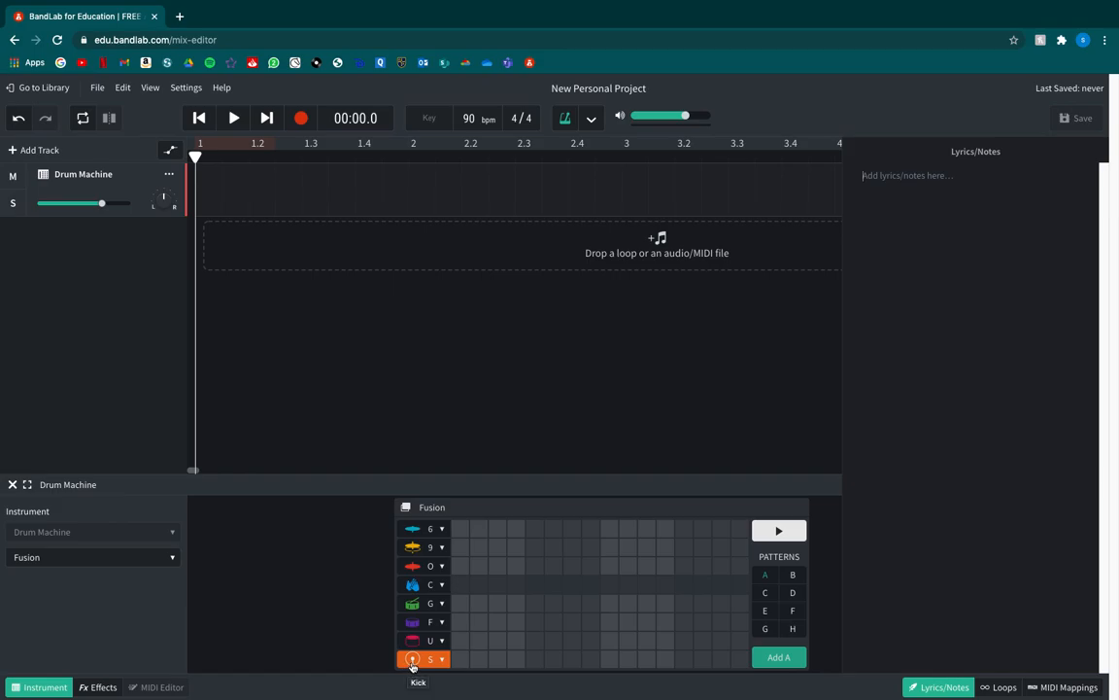
pyautogui.write('s')
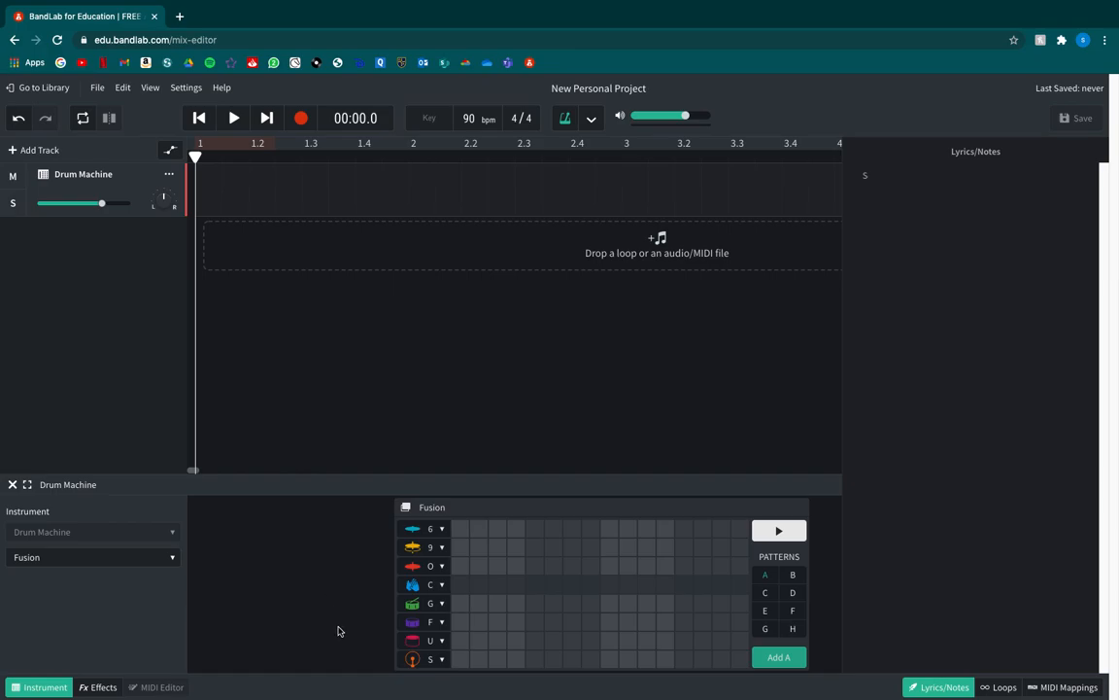
# Audition the Fusion kit's kick and the drum sounds assigned to F, G, C and O.
pyautogui.click(414, 660)
pyautogui.click(321, 566)
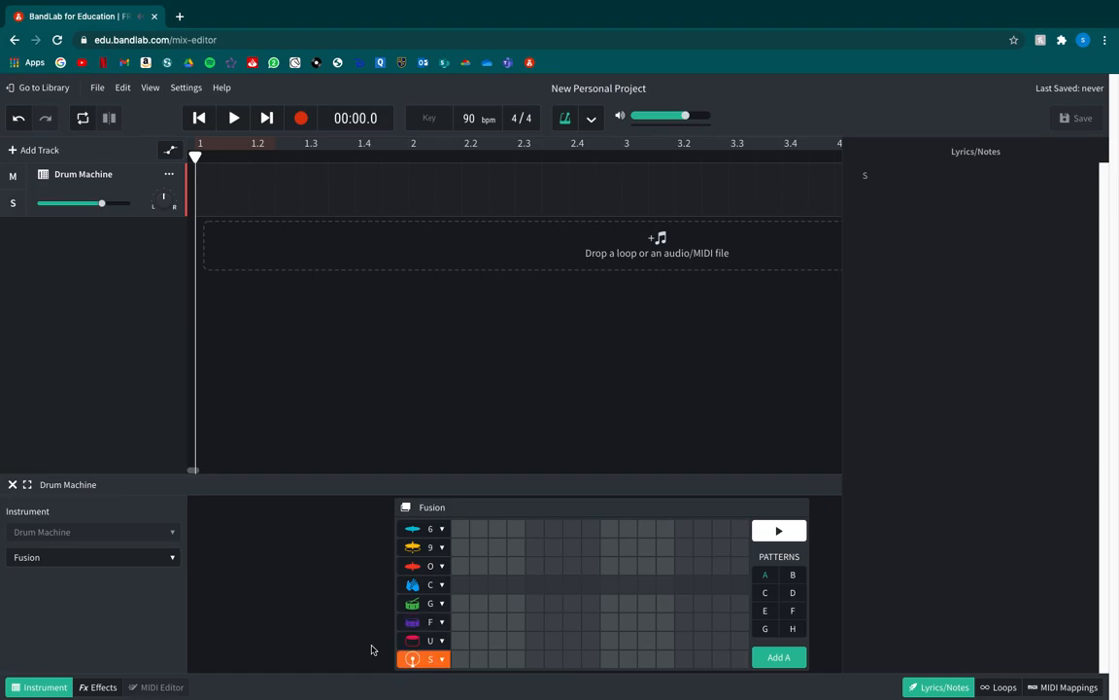
pyautogui.press('f')
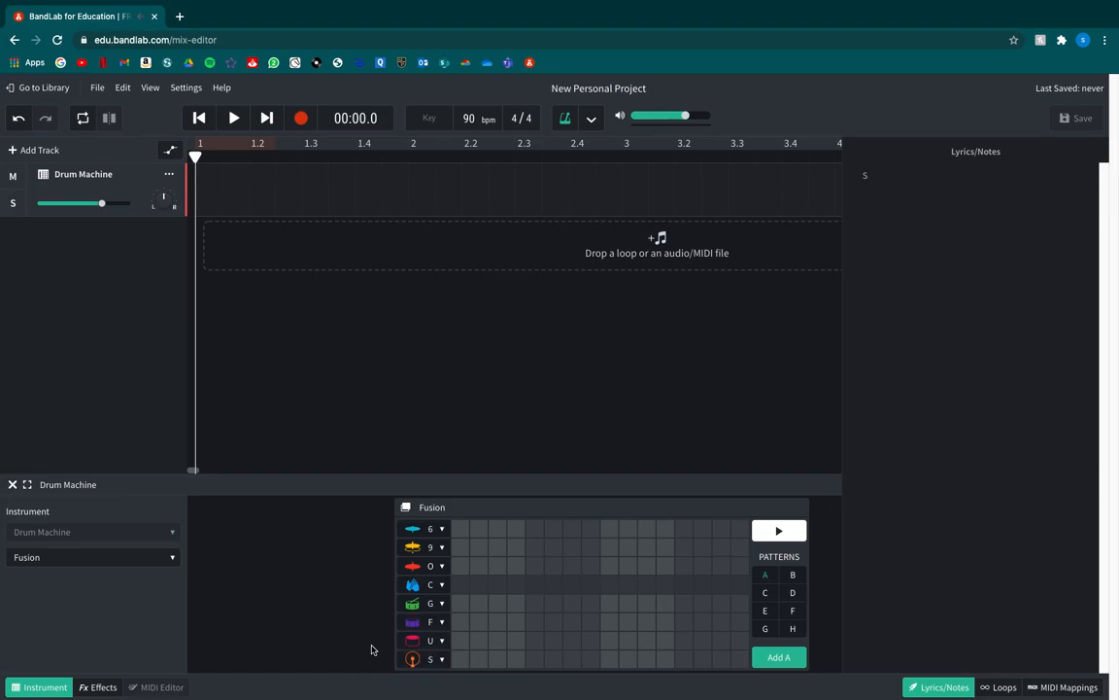
pyautogui.press('s')
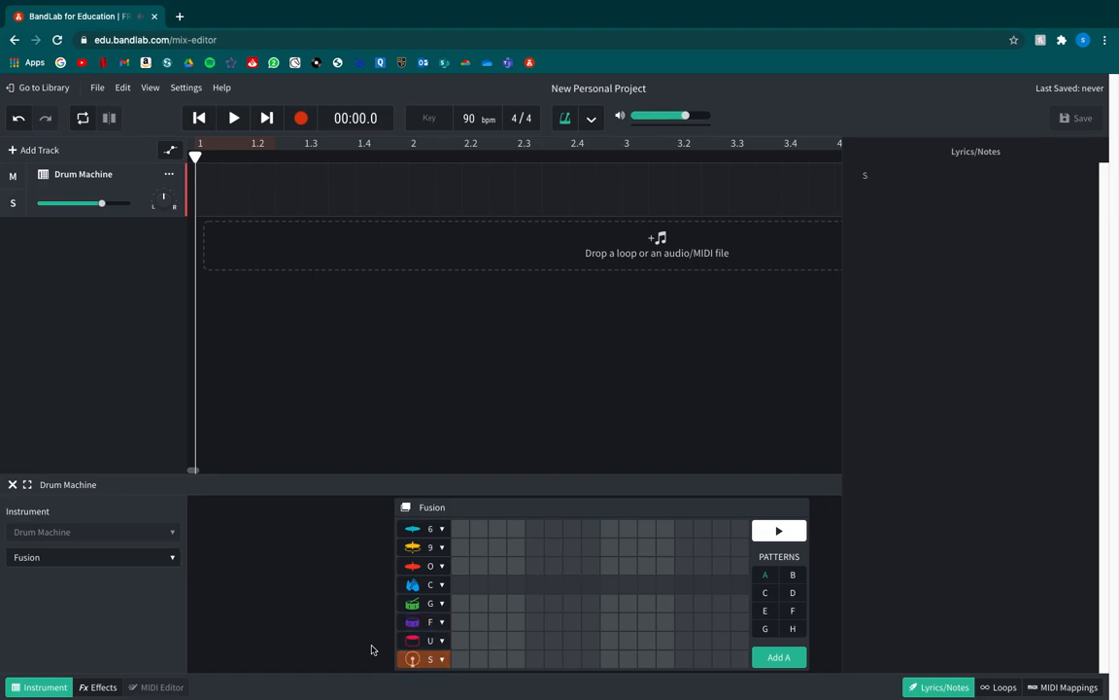
pyautogui.press('s')
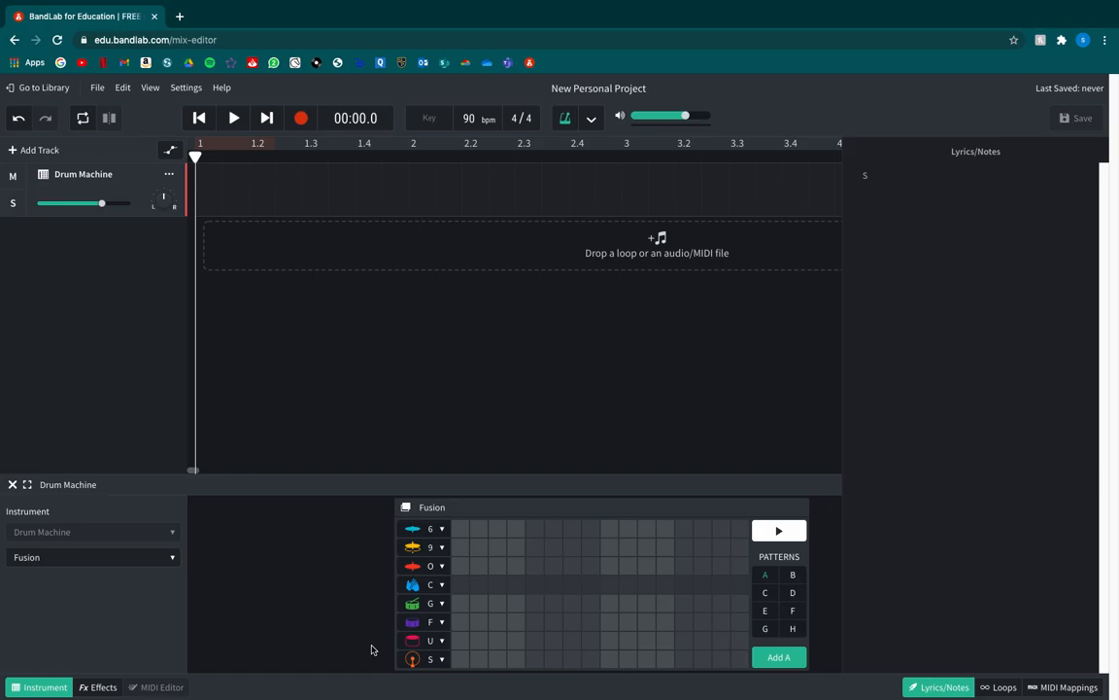
pyautogui.press('s')
pyautogui.press('g')
pyautogui.press('g')
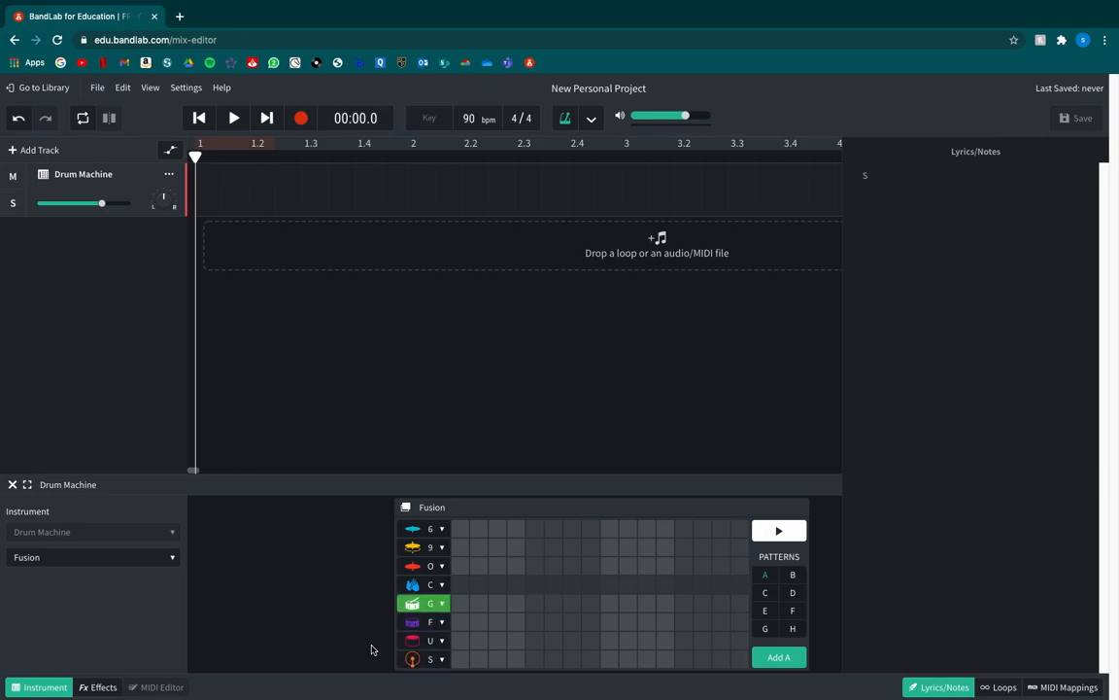
pyautogui.press('c')
pyautogui.press('c')
pyautogui.press('o')
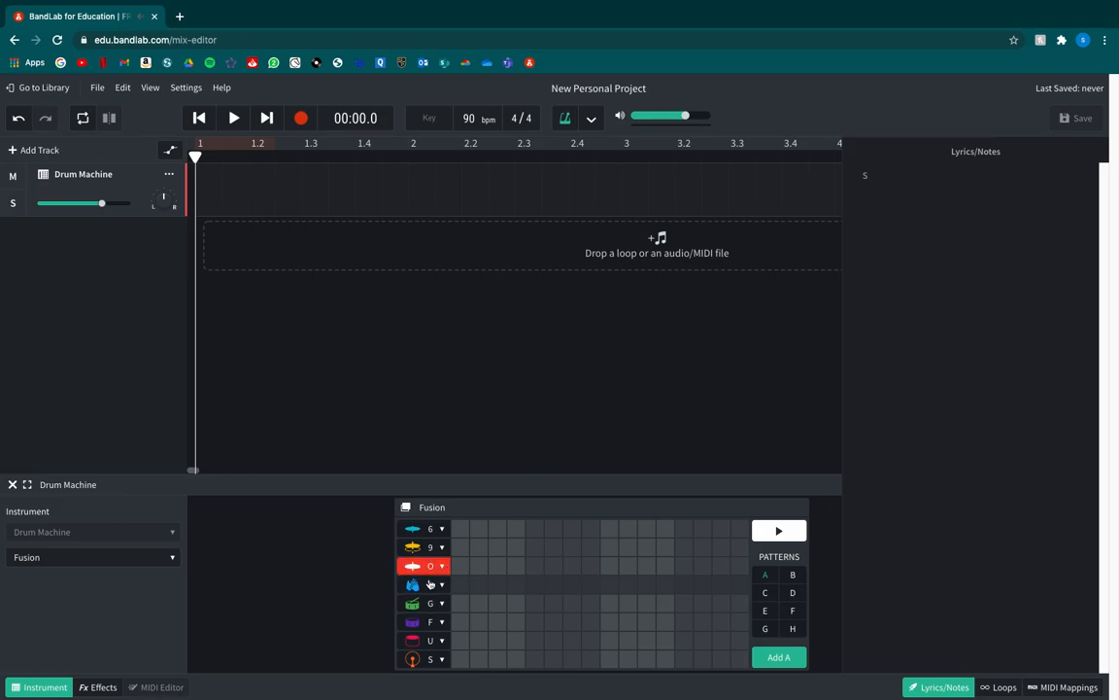
# Audition the Fusion kit's sounds assigned to C, O, S and 9.
pyautogui.click(440, 584)
pyautogui.click(337, 581)
pyautogui.press('c')
pyautogui.press('c')
pyautogui.press('c')
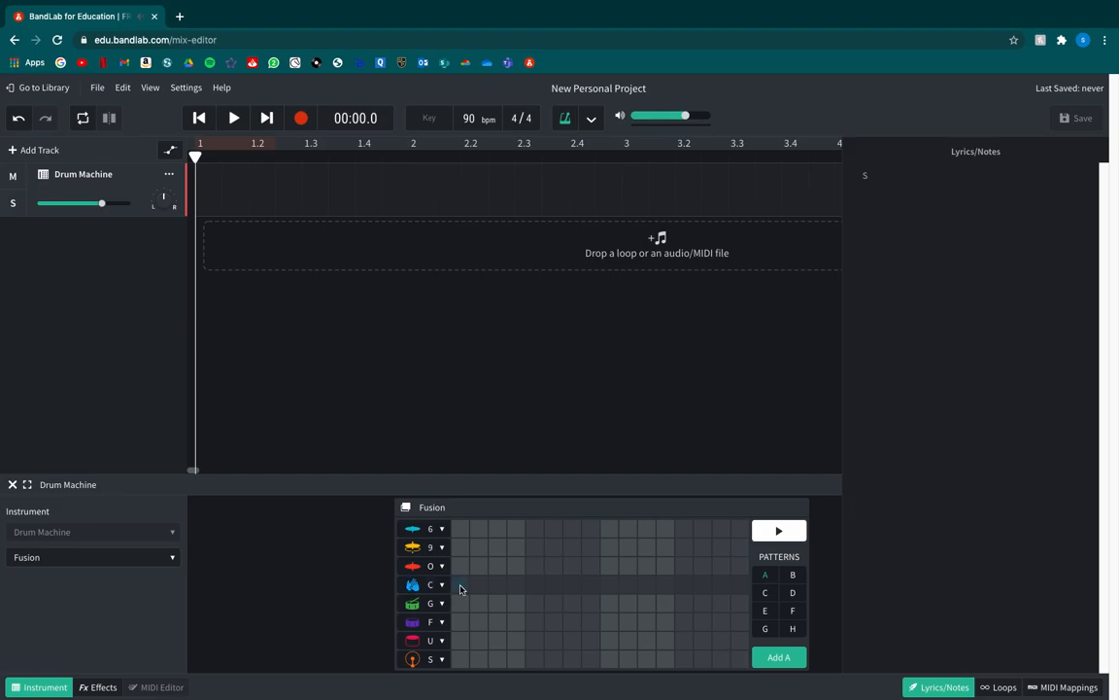
pyautogui.click(553, 602)
pyautogui.press('o')
pyautogui.press('o')
pyautogui.press('o')
pyautogui.press('s')
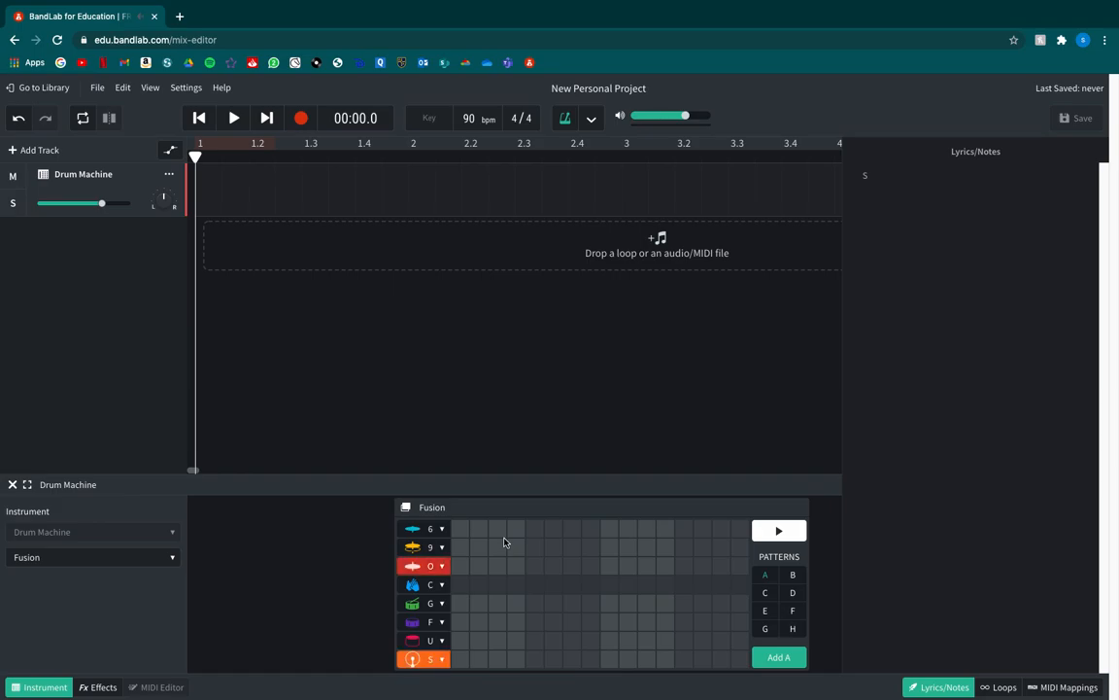
pyautogui.press('9')
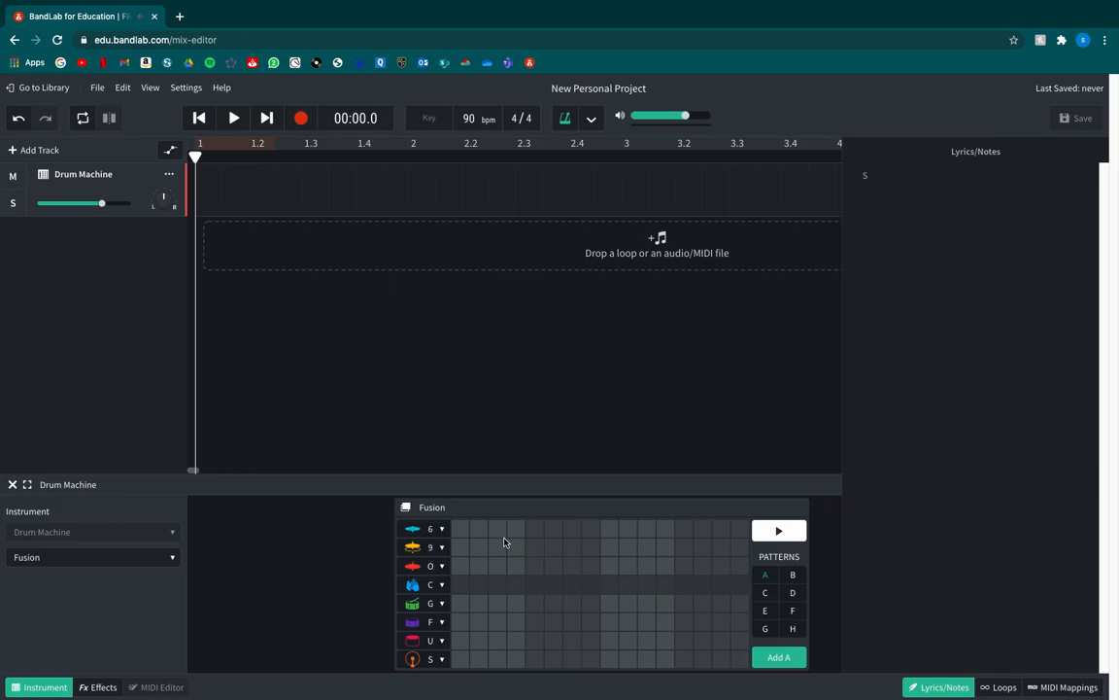
# Try to record on the Drum Machine track with the transport's record function.
pyautogui.moveTo(257, 2)
pyautogui.click(303, 118)
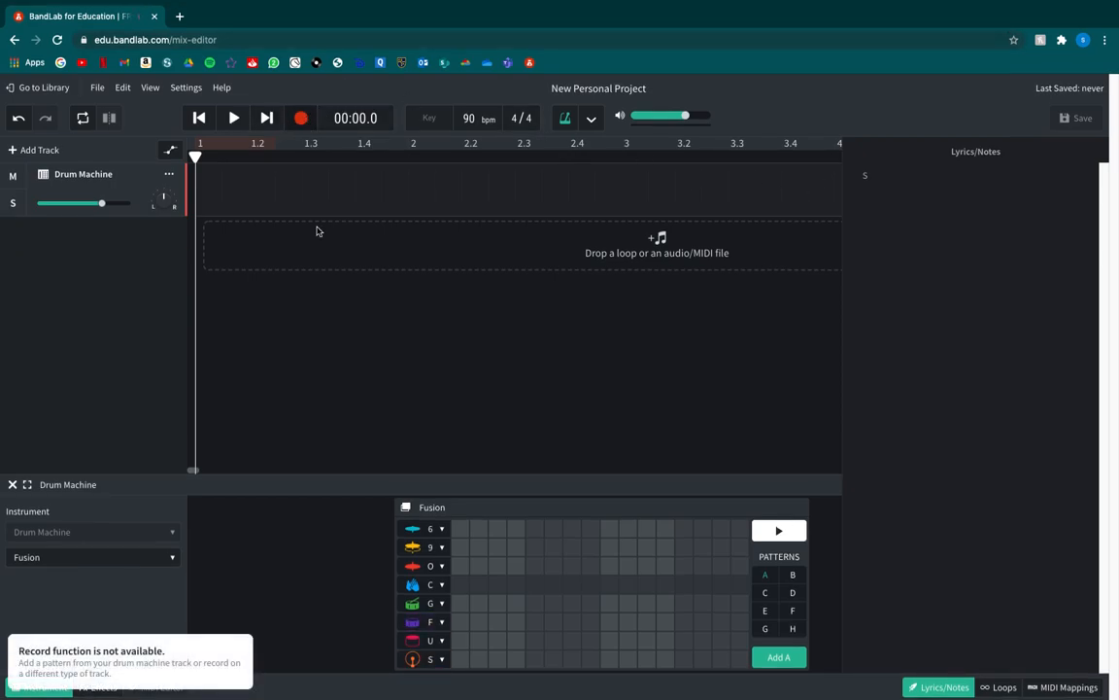
pyautogui.click(304, 117)
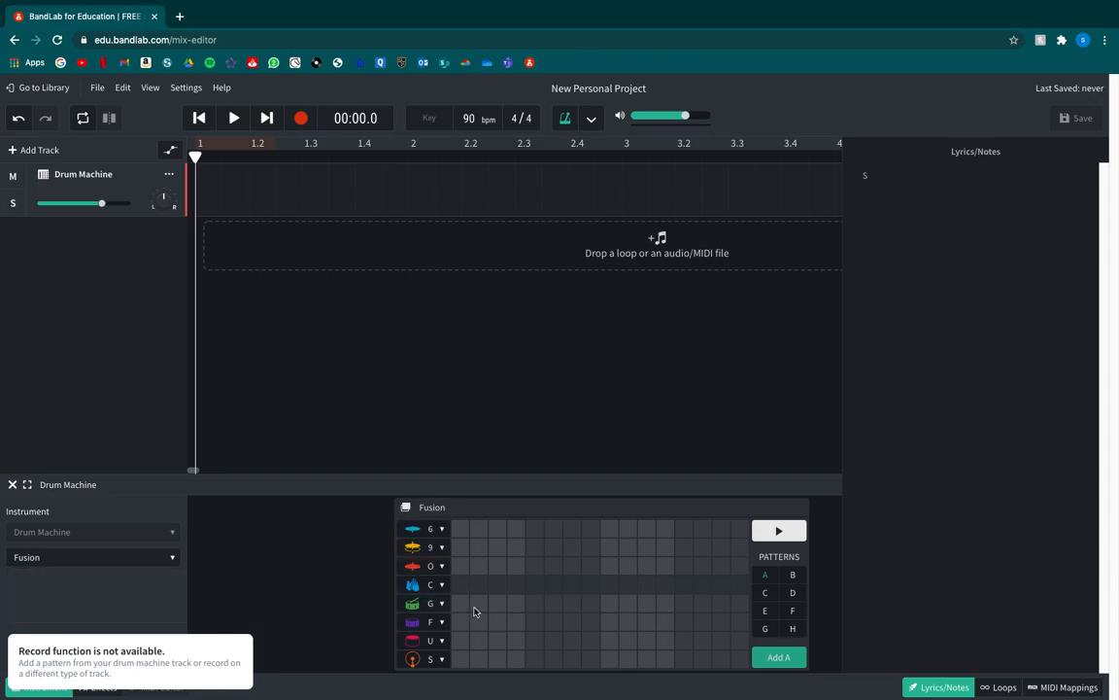
# Place kick hits on beats 1, 2, 3 and 4 of pattern A and play the pattern.
pyautogui.click(434, 658)
pyautogui.click(336, 603)
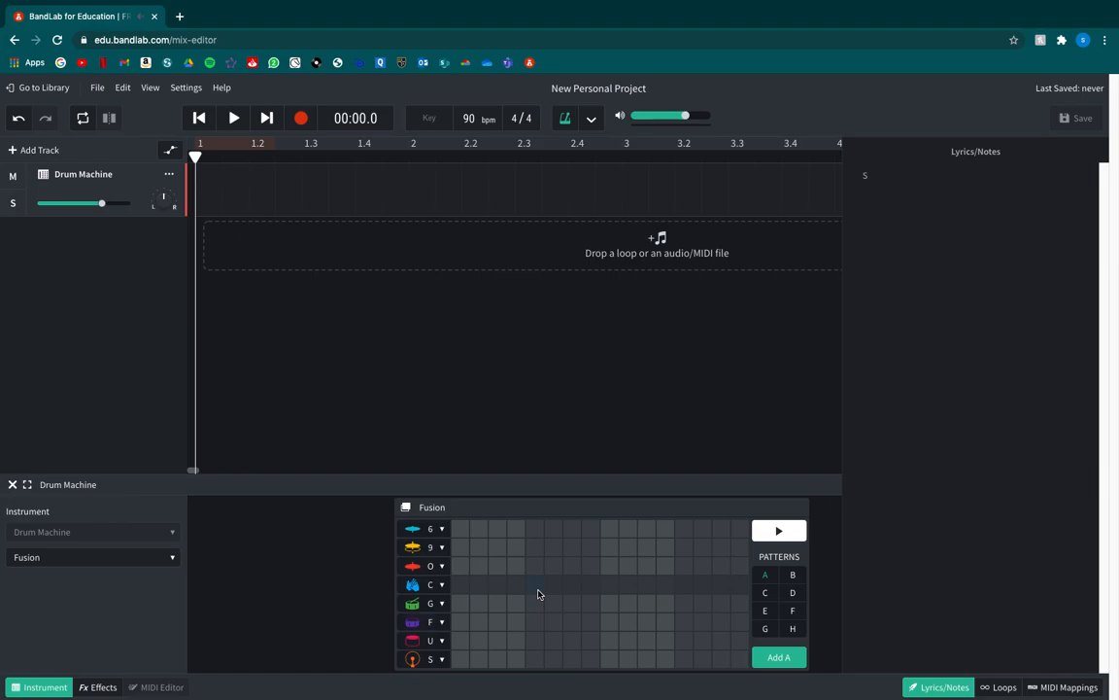
pyautogui.click(740, 547)
pyautogui.click(460, 659)
pyautogui.click(534, 659)
pyautogui.click(609, 659)
pyautogui.click(684, 659)
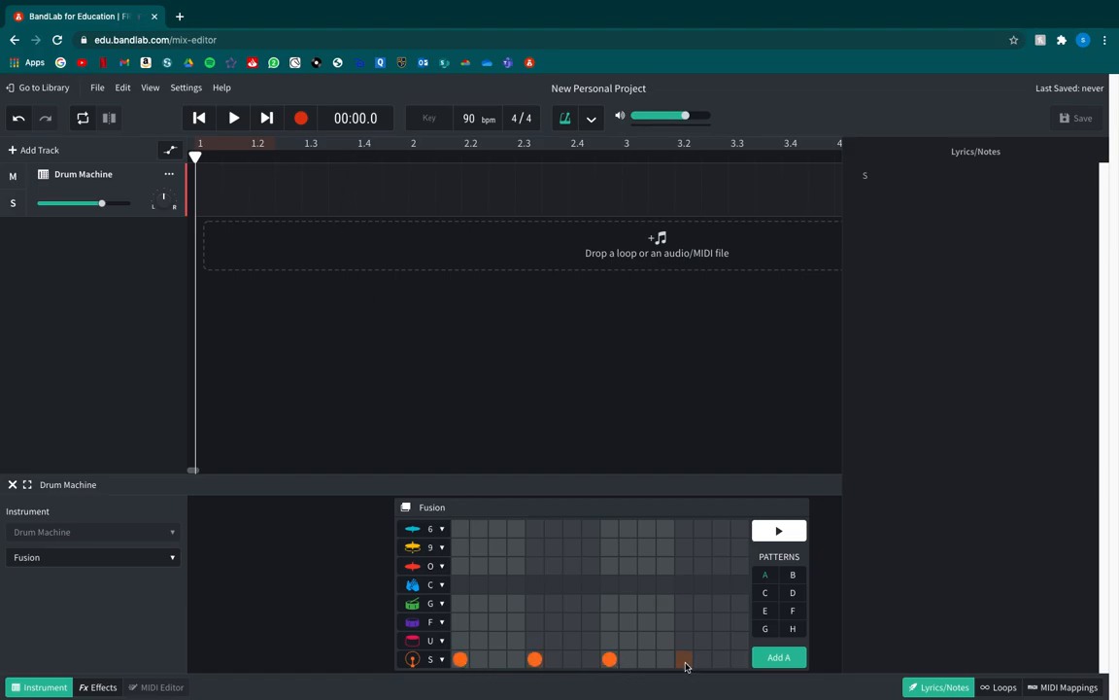
pyautogui.click(776, 534)
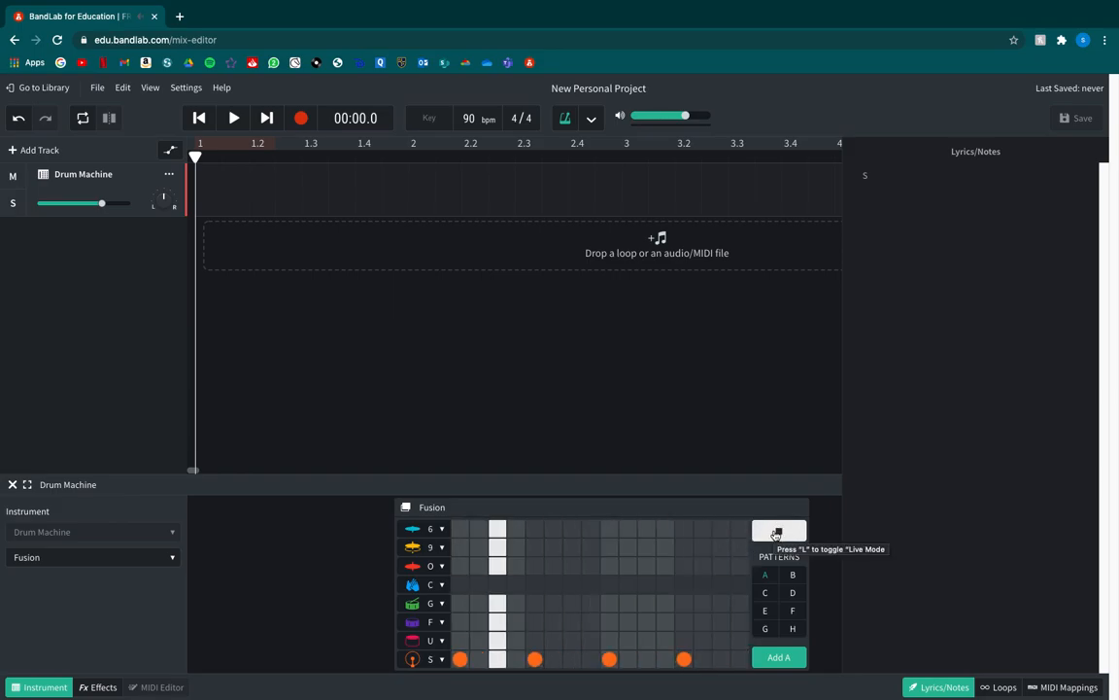
pyautogui.click(777, 531)
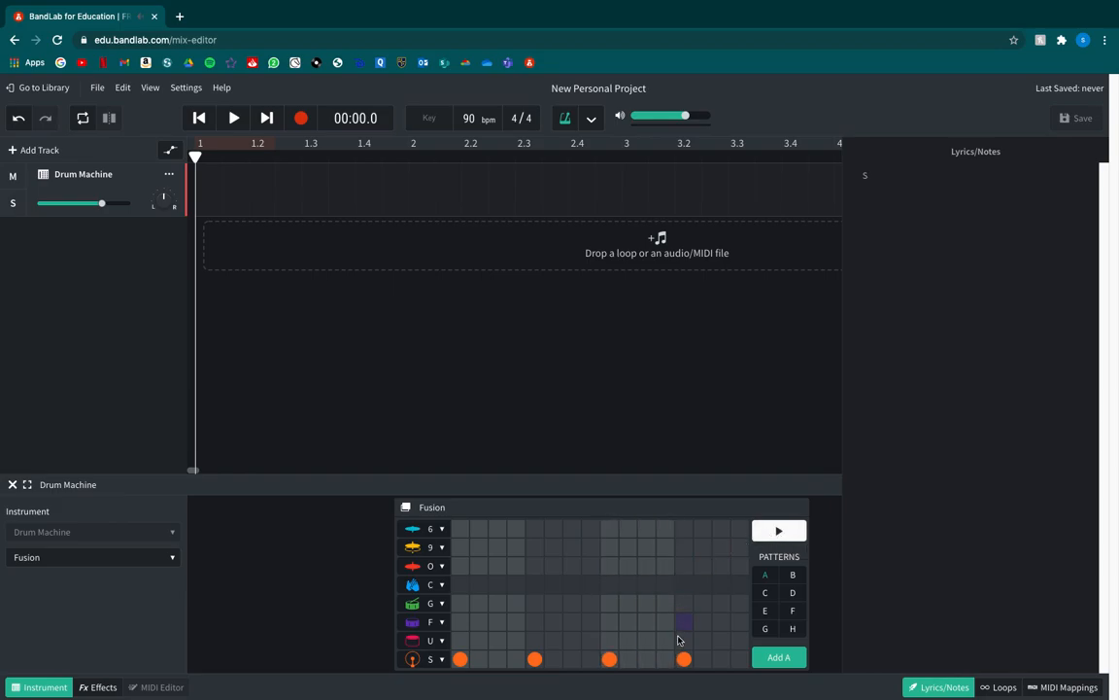
# Remove the kick hits from all four beats of pattern A, leaving the grid empty.
pyautogui.click(684, 659)
pyautogui.click(608, 659)
pyautogui.click(535, 659)
pyautogui.click(459, 659)
pyautogui.click(461, 660)
pyautogui.click(460, 661)
pyautogui.moveTo(457, 662)
pyautogui.mouseDown()
pyautogui.moveTo(552, 660)
pyautogui.moveTo(615, 639)
pyautogui.moveTo(647, 603)
pyautogui.moveTo(669, 625)
pyautogui.moveTo(647, 607)
pyautogui.moveTo(640, 627)
pyautogui.moveTo(600, 644)
pyautogui.moveTo(537, 663)
pyautogui.moveTo(466, 665)
pyautogui.mouseUp()
# Clear the letter S from the Lyrics/Notes so they are empty.
pyautogui.click(431, 567)
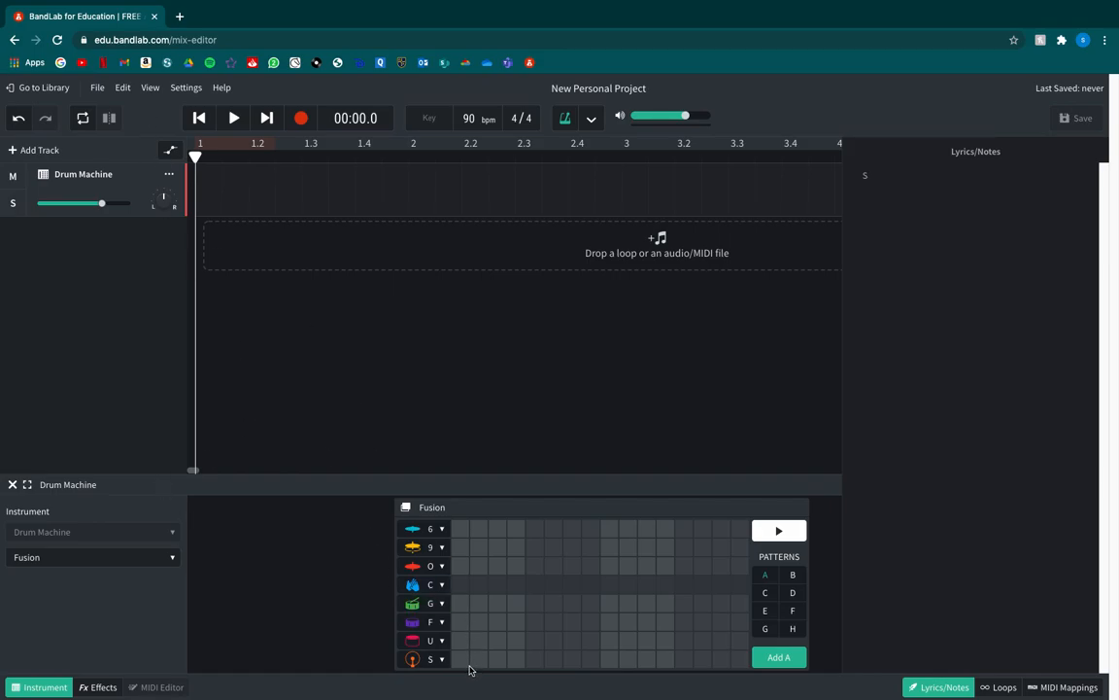
pyautogui.press('BackSpace')
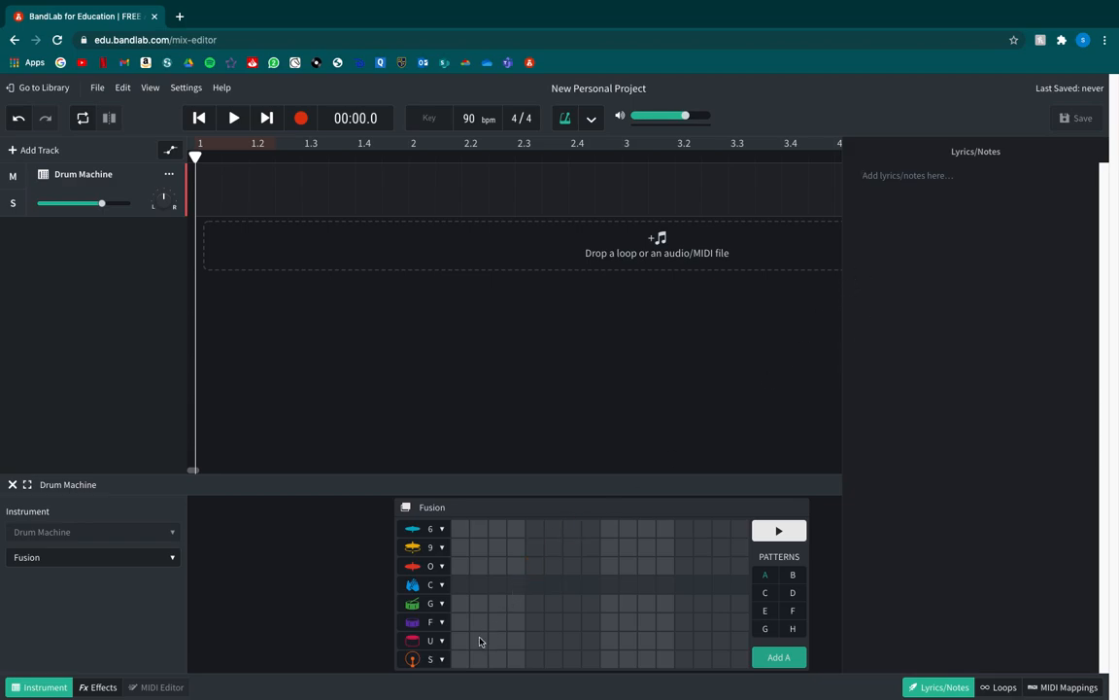
pyautogui.click(429, 660)
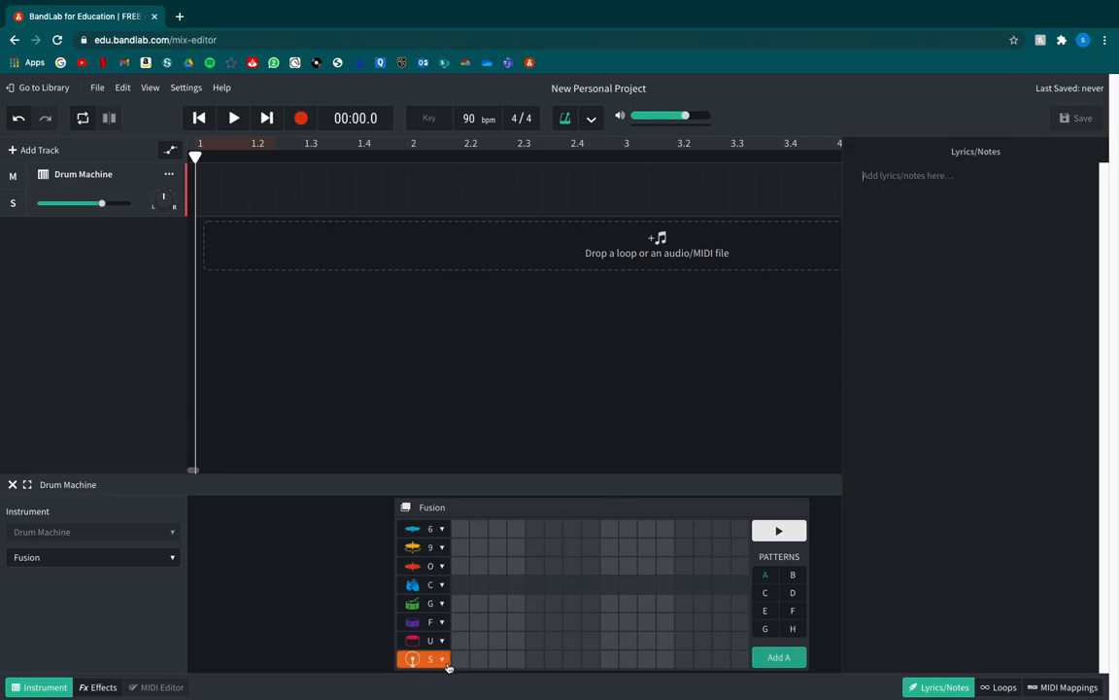
pyautogui.click(865, 175)
pyautogui.write('S')
pyautogui.press('BackSpace')
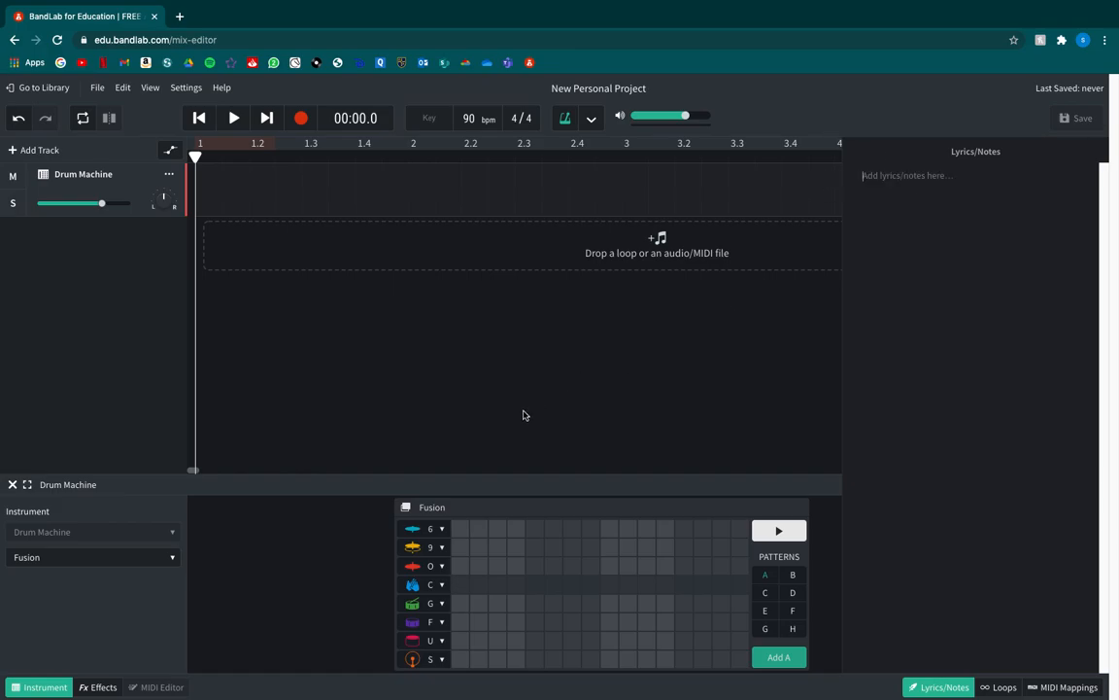
# Place a kick hit on beat 1 of pattern A and write "Kick - Beat 1" in the Lyrics/Notes.
pyautogui.click(397, 660)
pyautogui.click(458, 661)
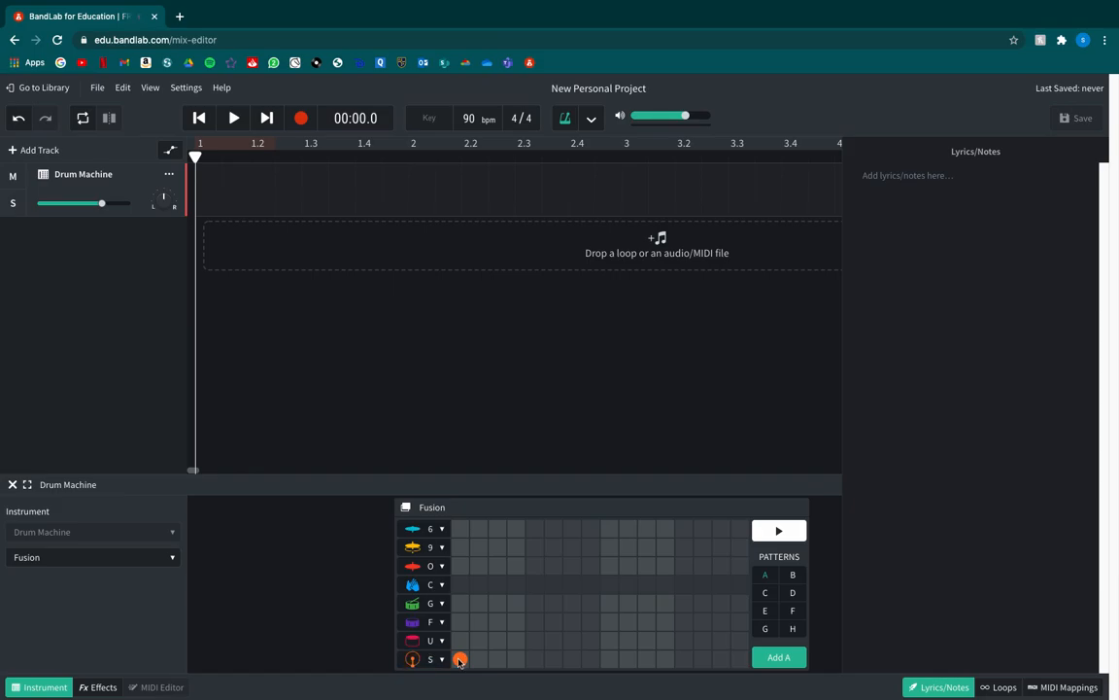
pyautogui.click(865, 175)
pyautogui.write('KICK')
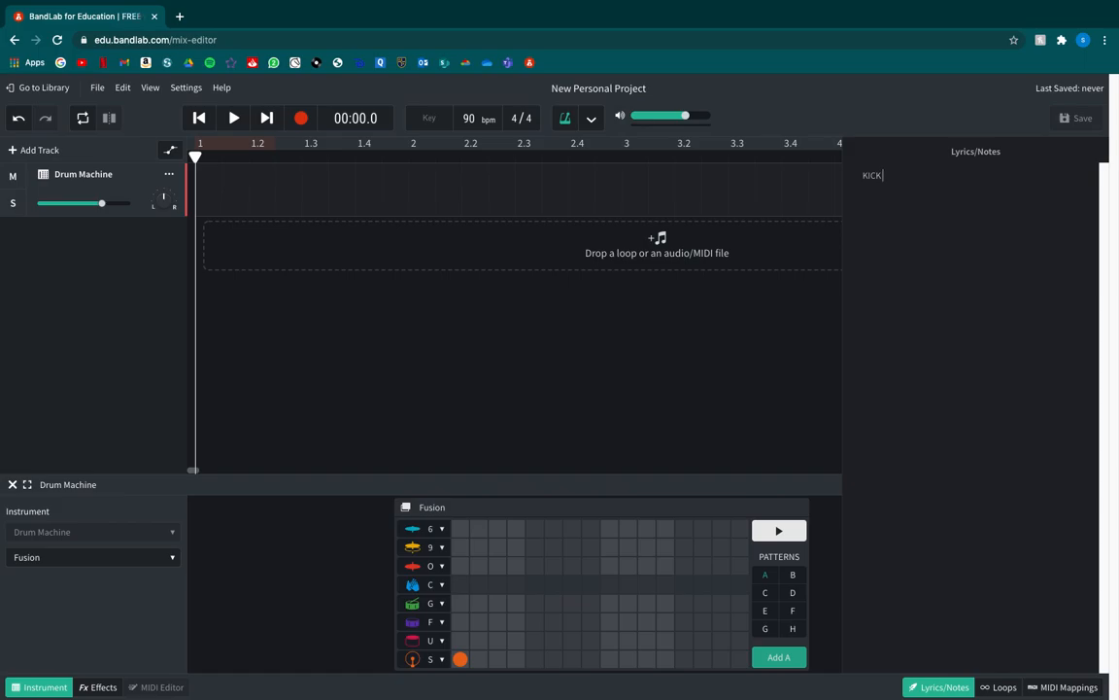
pyautogui.write(' - Beat 1')
# Place a snare hit on beat 3 in row F, play the pattern, and add the note line "Snare - Beat 3".
pyautogui.click(609, 623)
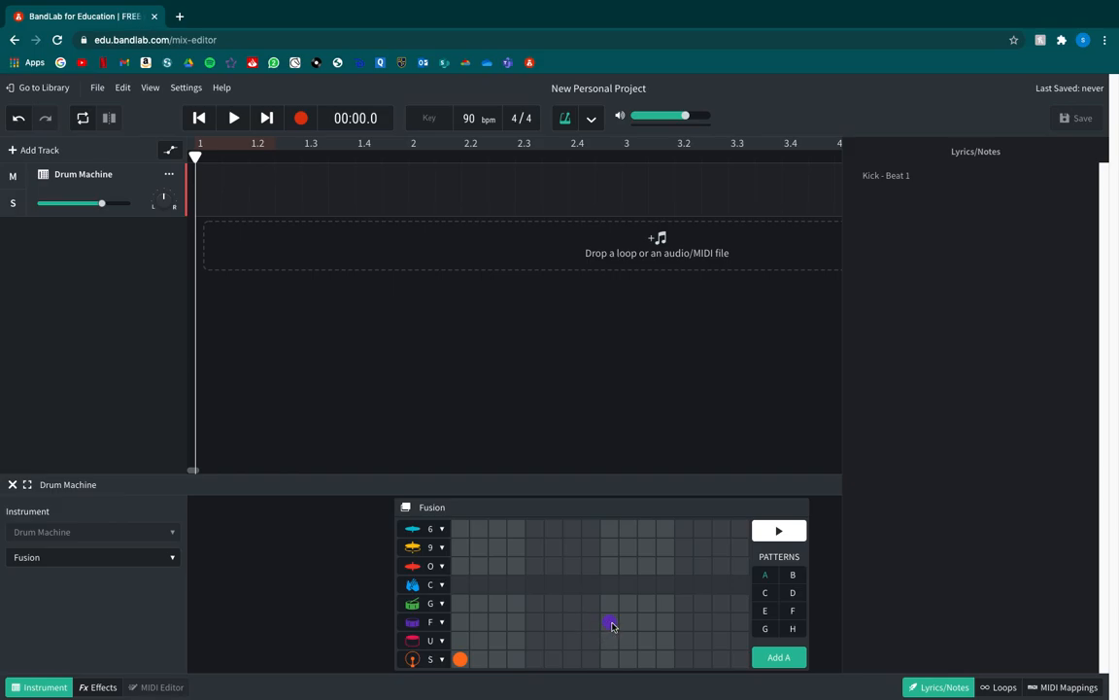
pyautogui.click(778, 530)
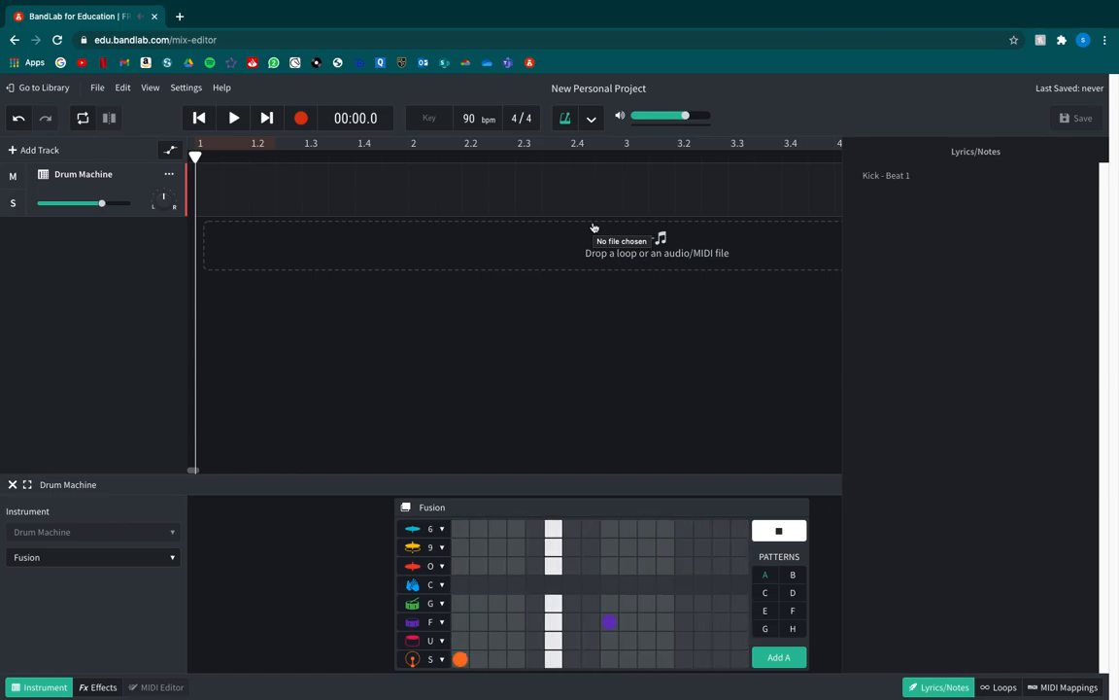
pyautogui.press('space')
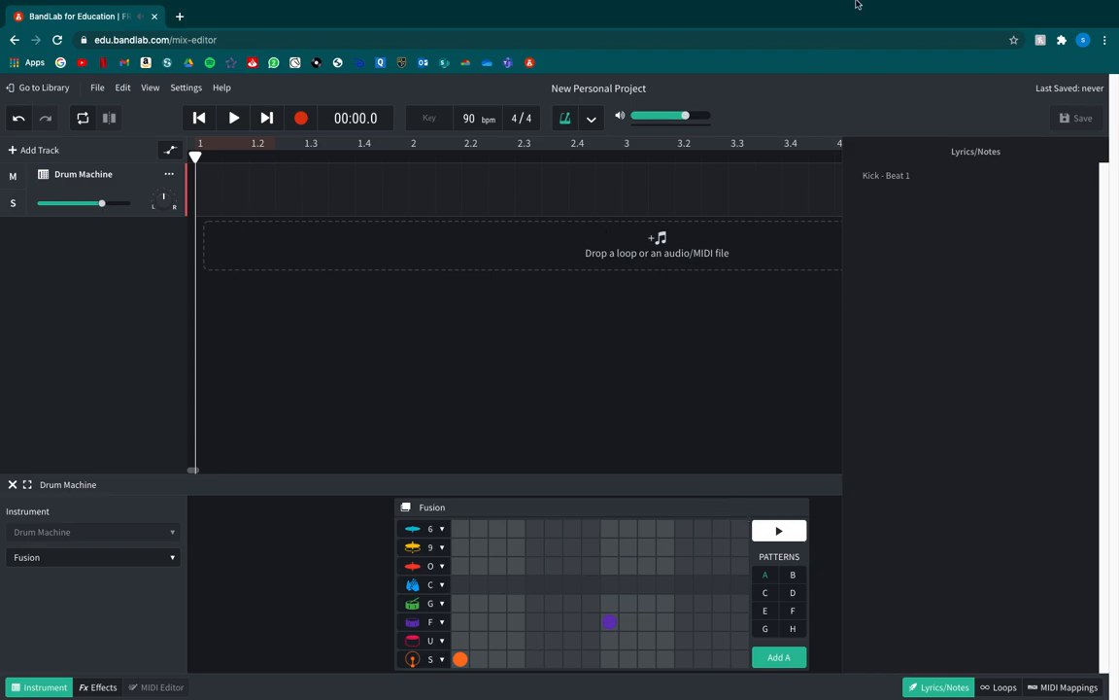
pyautogui.click(902, 202)
pyautogui.write('Snare - Beat 3')
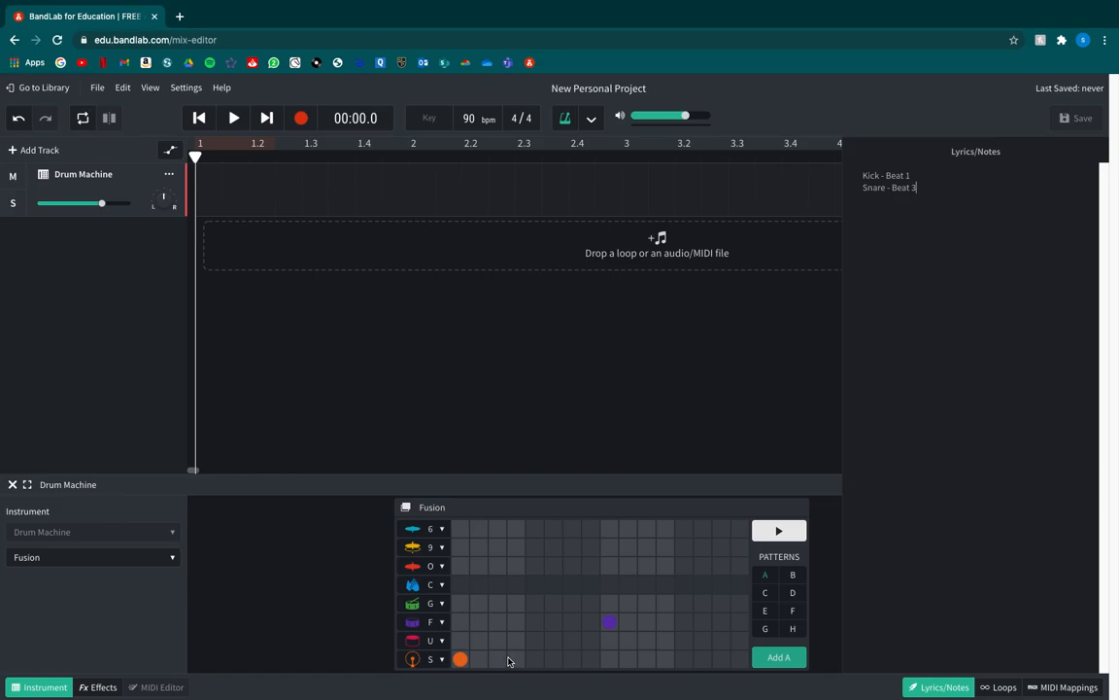
# Add a third line reading "H-Hat" to the Lyrics/Notes.
pyautogui.press('Return')
pyautogui.write('HiHat')
pyautogui.press('BackSpace')
pyautogui.press('BackSpace')
pyautogui.press('BackSpace')
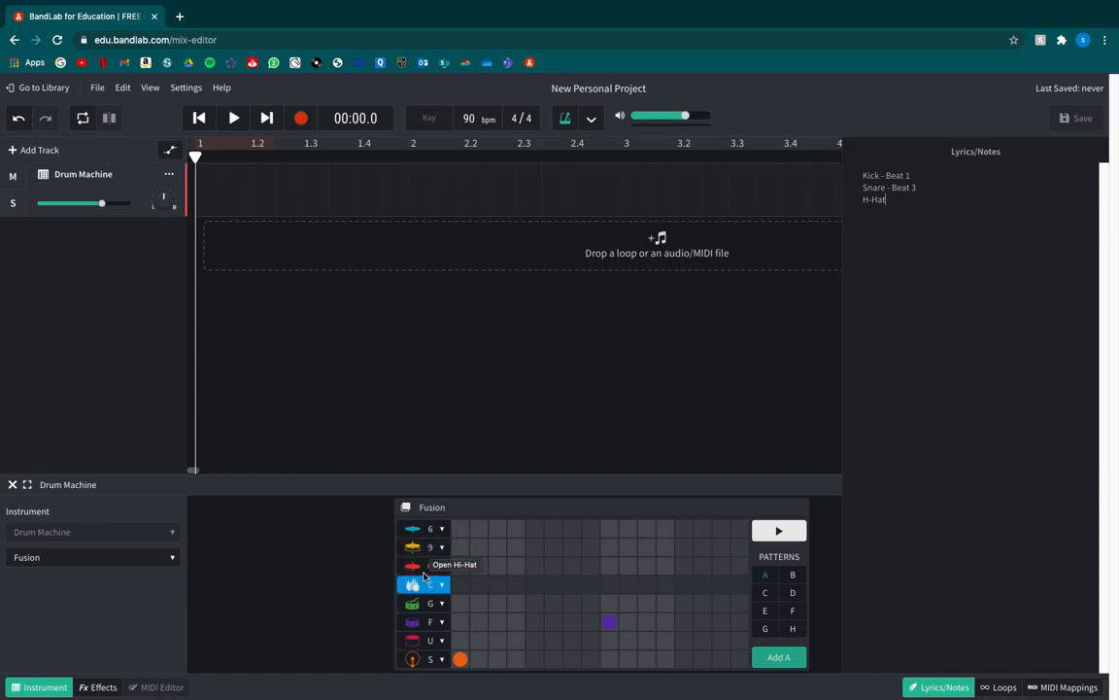
pyautogui.write('o')
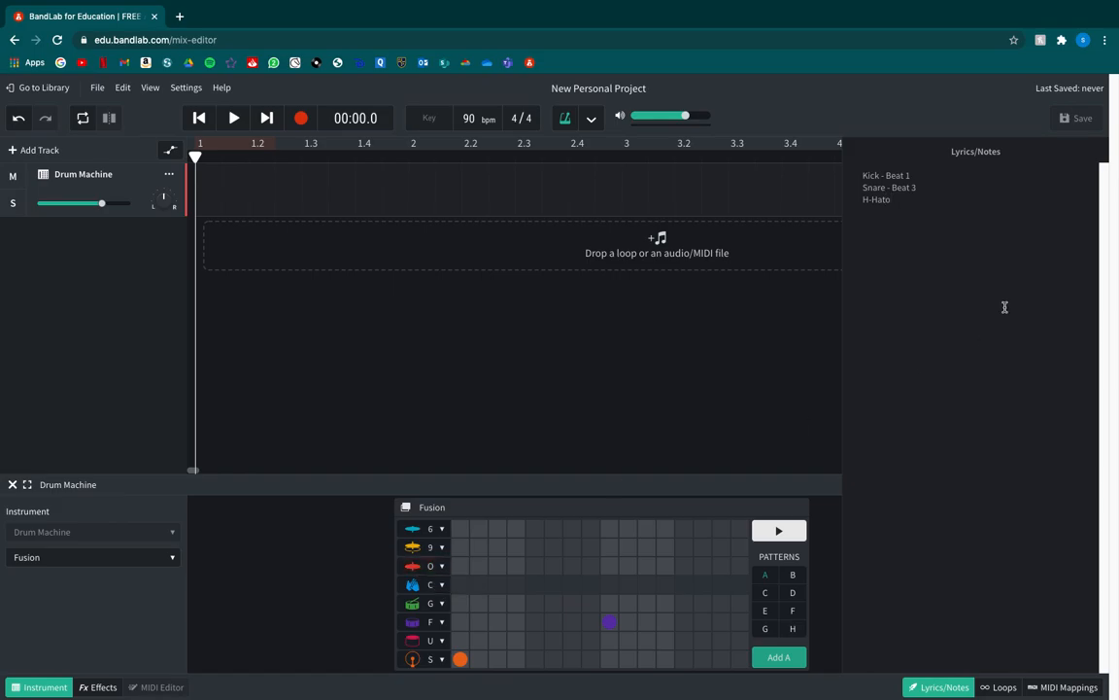
pyautogui.press('BackSpace')
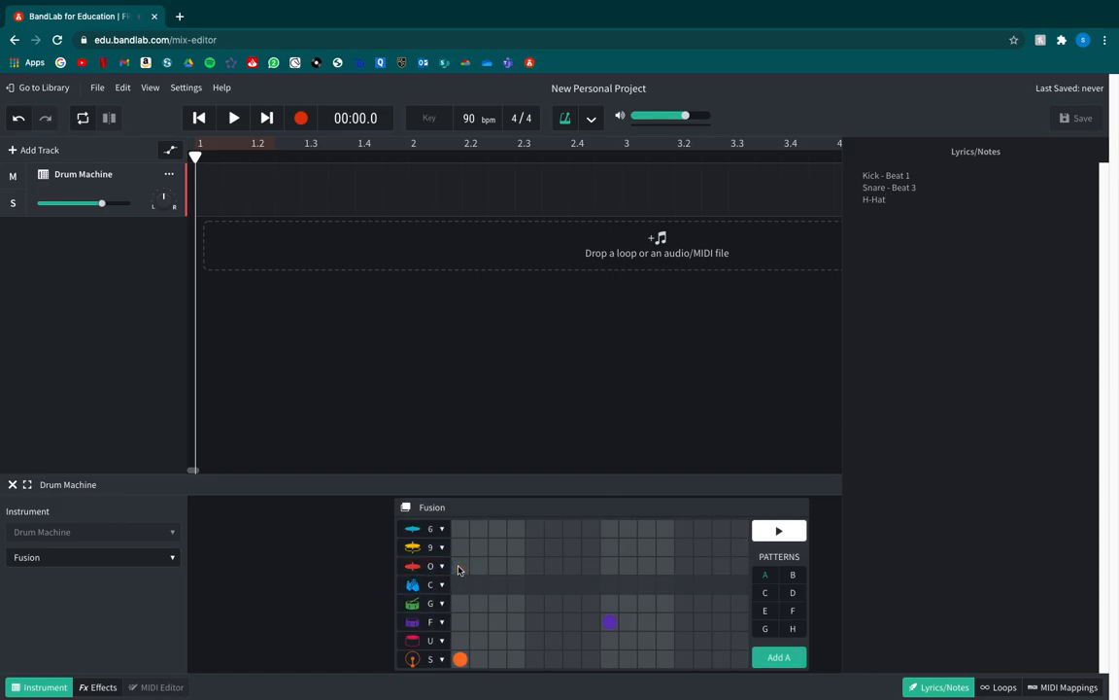
# Place open hi-hat hits on beats 1, 2, 3 and 4 in row O and play the pattern.
pyautogui.press('o')
pyautogui.click(460, 567)
pyautogui.click(535, 565)
pyautogui.click(684, 566)
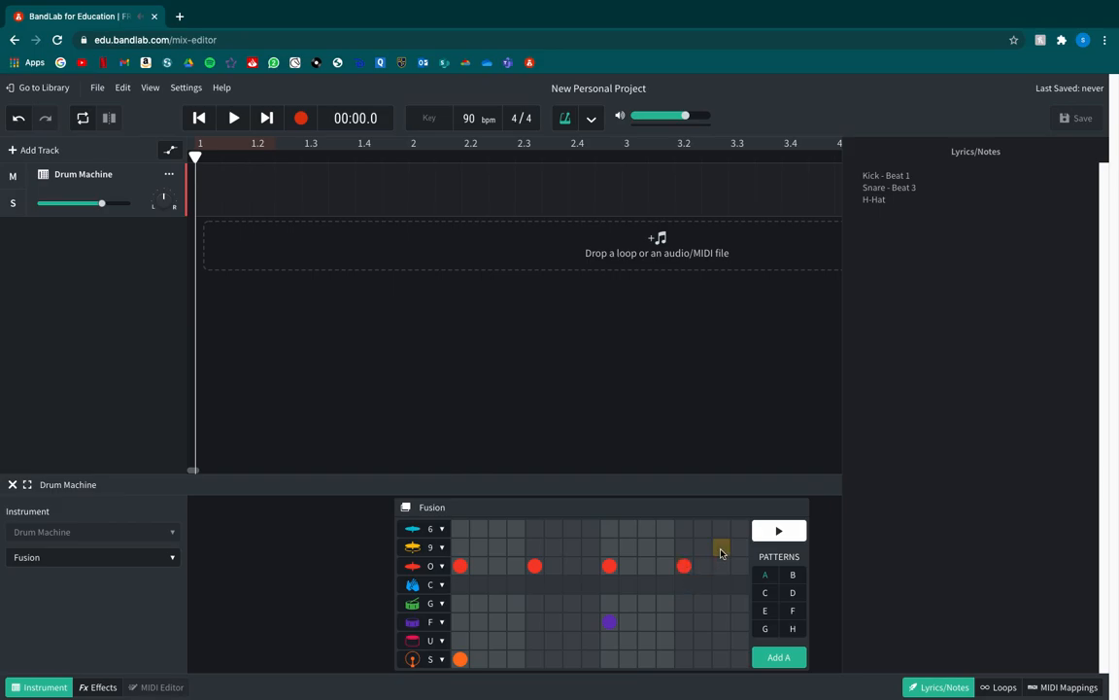
pyautogui.click(757, 532)
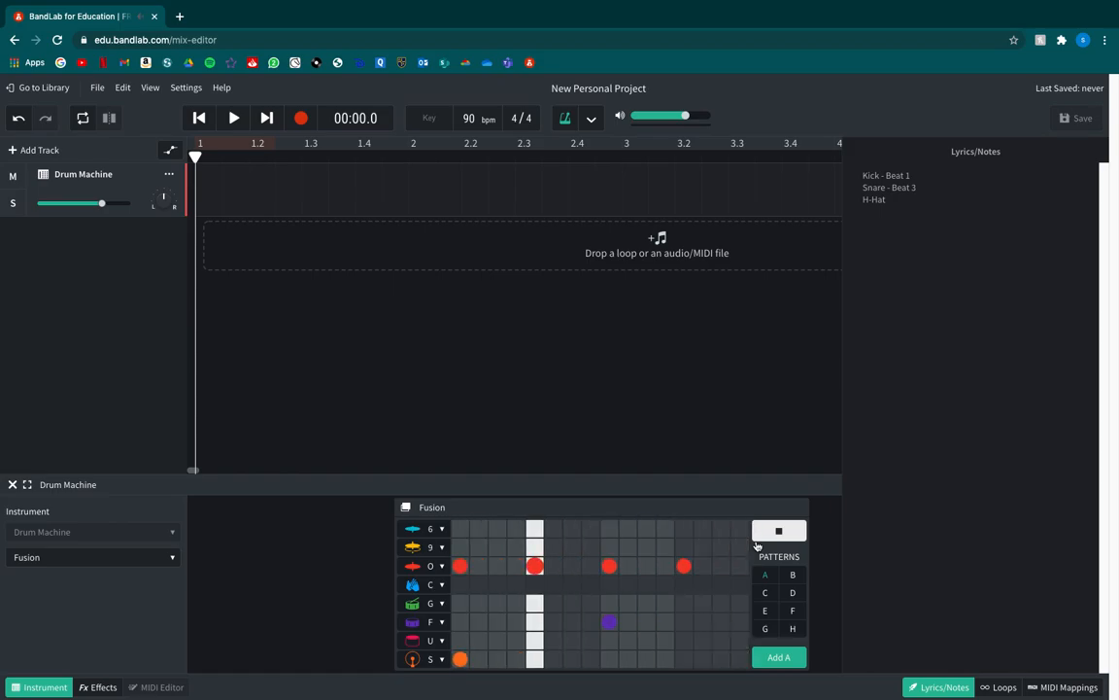
pyautogui.click(757, 542)
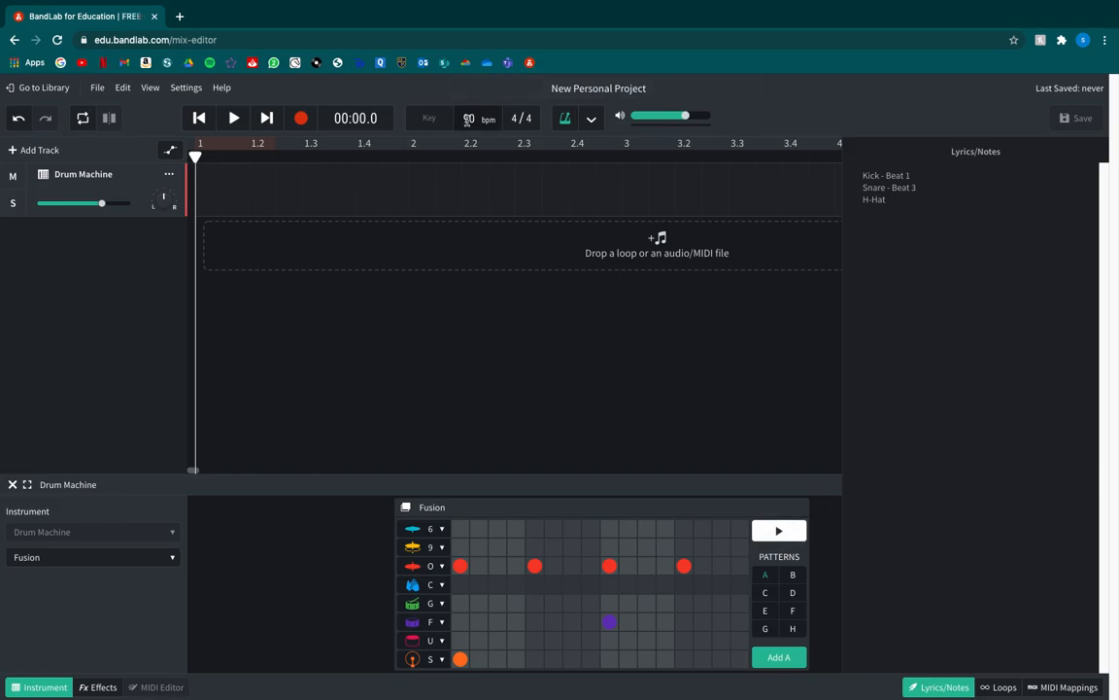
# Set the project tempo to 100 bpm and play the beat at the new speed.
pyautogui.moveTo(468, 118)
pyautogui.mouseDown()
pyautogui.moveTo(478, 91)
pyautogui.moveTo(471, 111)
pyautogui.mouseUp()
pyautogui.press('space')
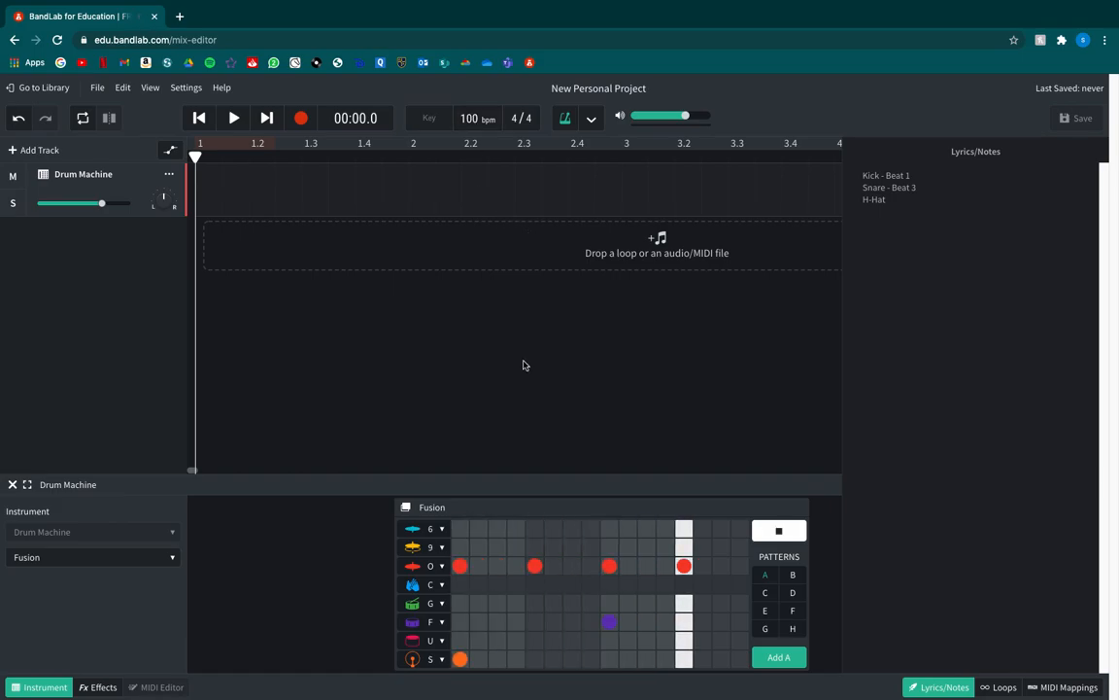
pyautogui.press('space')
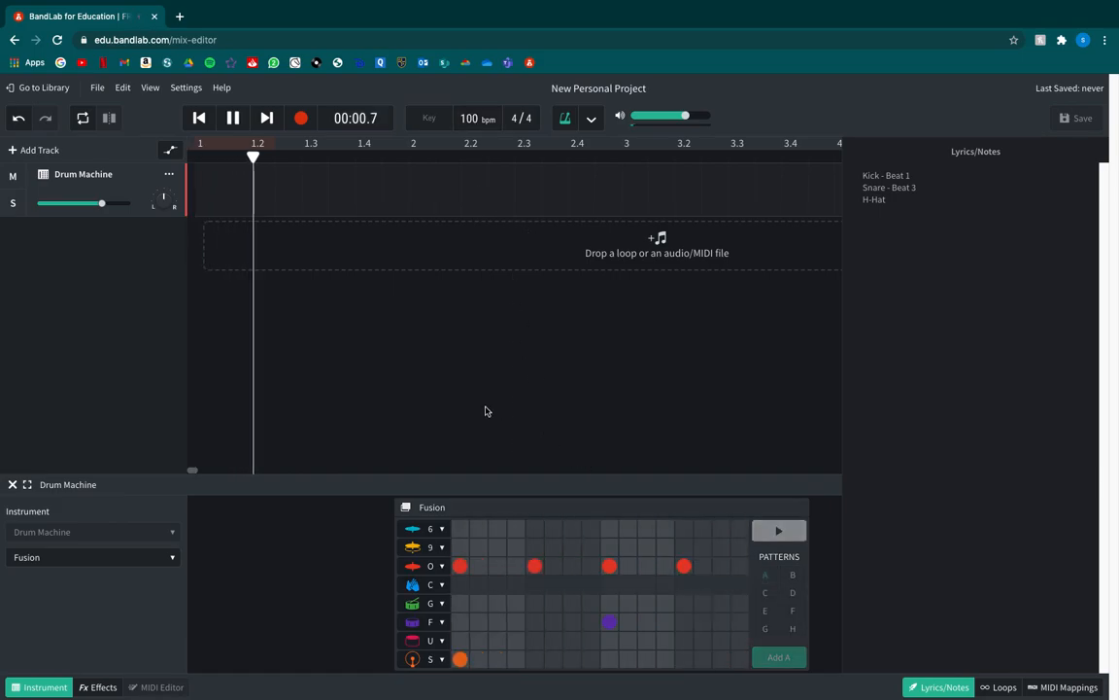
pyautogui.click(233, 117)
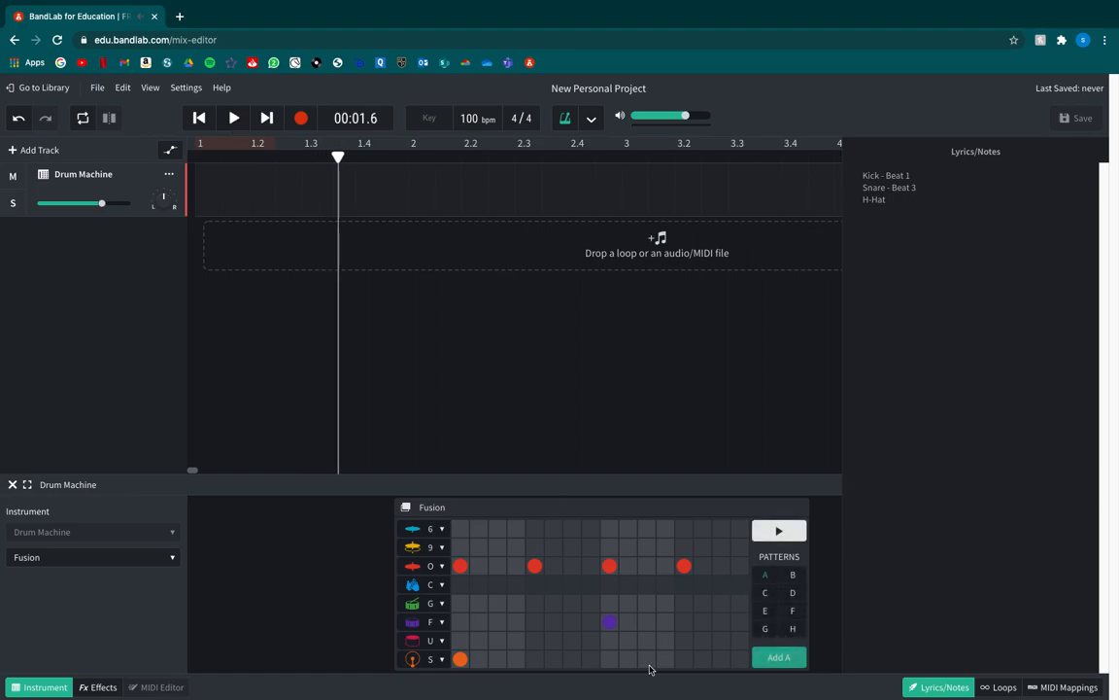
# Play pattern A and complete the hi-hat note line as "H-Hat -Beat 1,2,3 + 4".
pyautogui.click(780, 531)
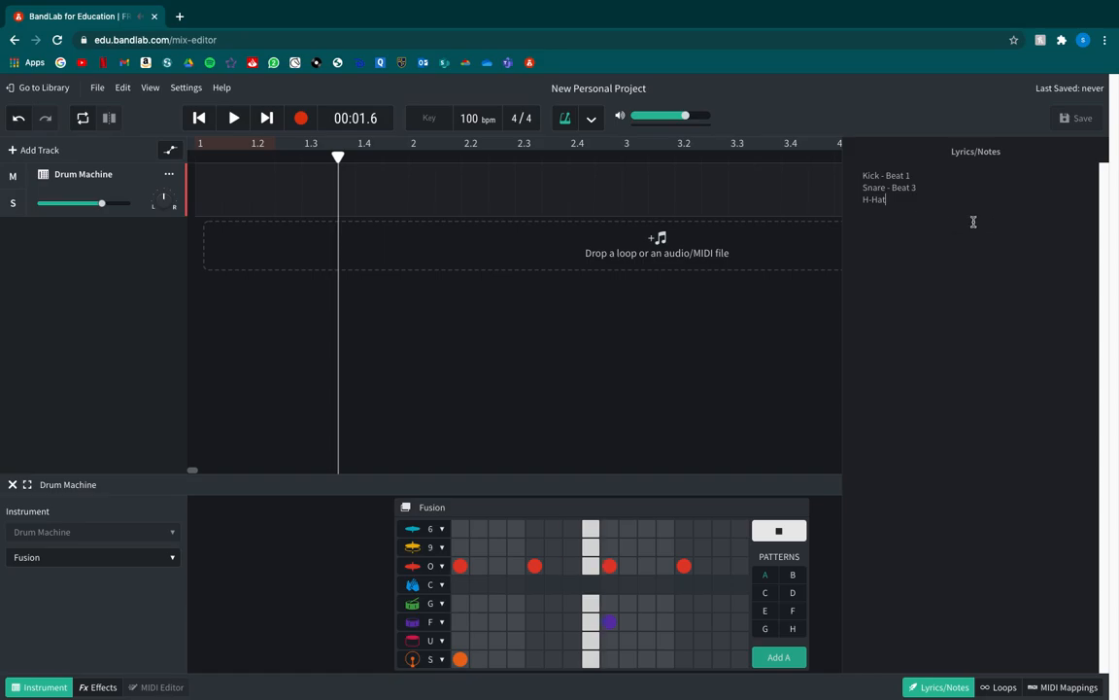
pyautogui.click(766, 536)
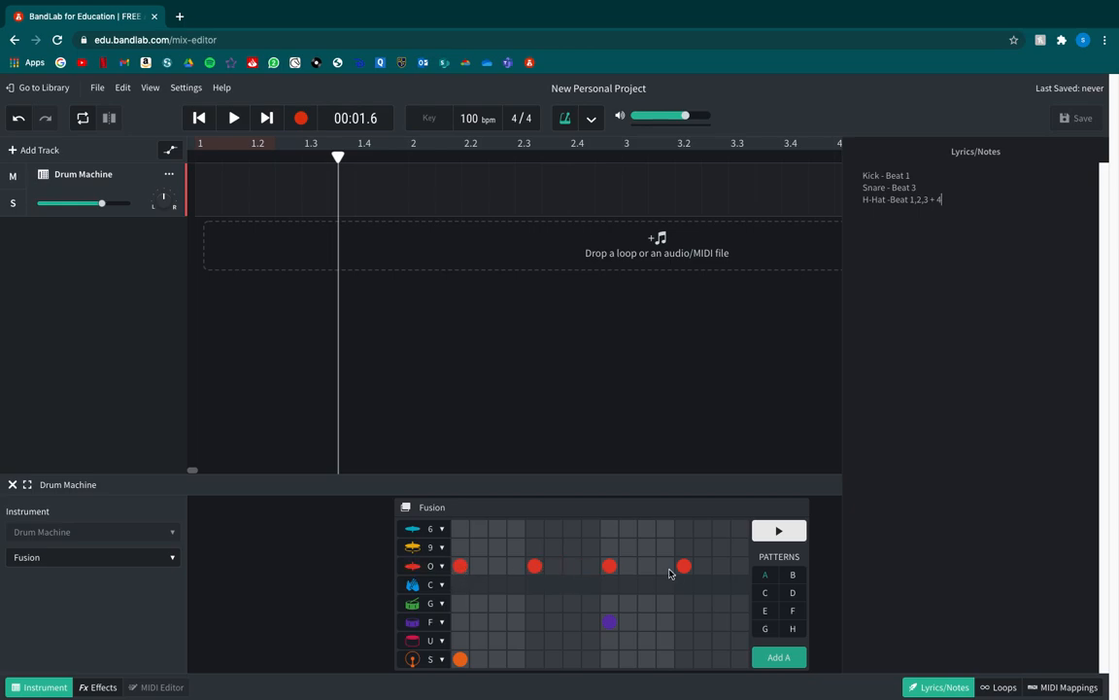
pyautogui.click(775, 532)
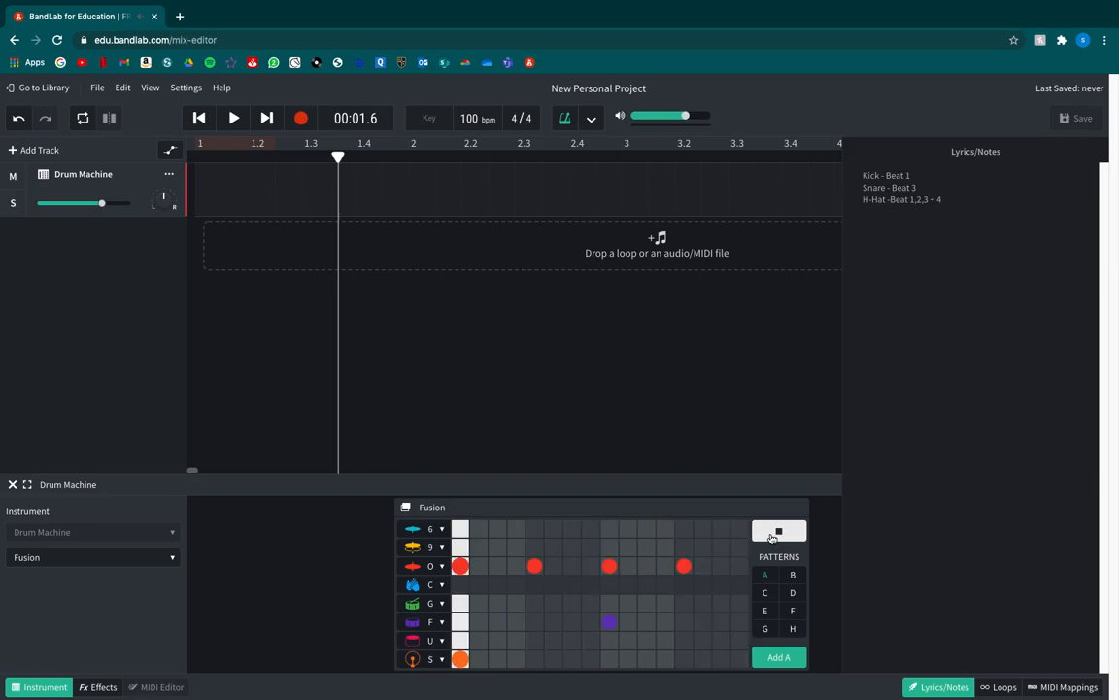
pyautogui.click(775, 533)
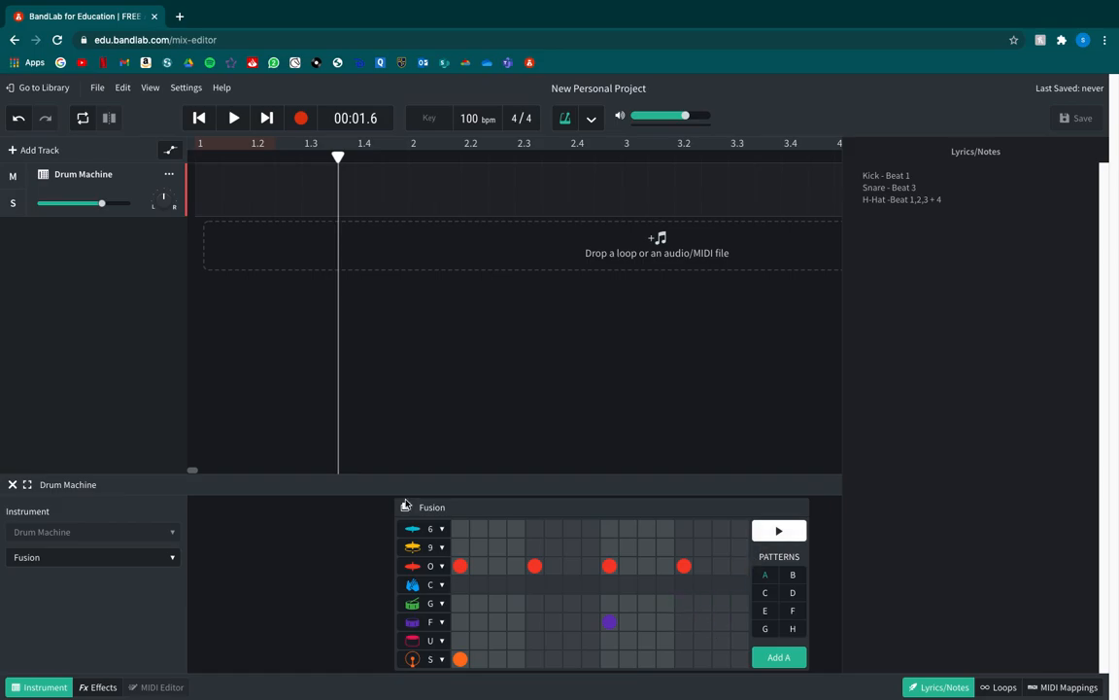
# Add hits in rows 9 (steps 4, 8, 14), O (7, 10), G (7, 15), F (2, 5) and U (5, 11, 12), and play pattern A.
pyautogui.click(721, 603)
pyautogui.click(702, 547)
pyautogui.click(628, 565)
pyautogui.click(572, 565)
pyautogui.click(572, 603)
pyautogui.click(591, 547)
pyautogui.click(535, 622)
pyautogui.click(535, 641)
pyautogui.click(516, 547)
pyautogui.click(480, 622)
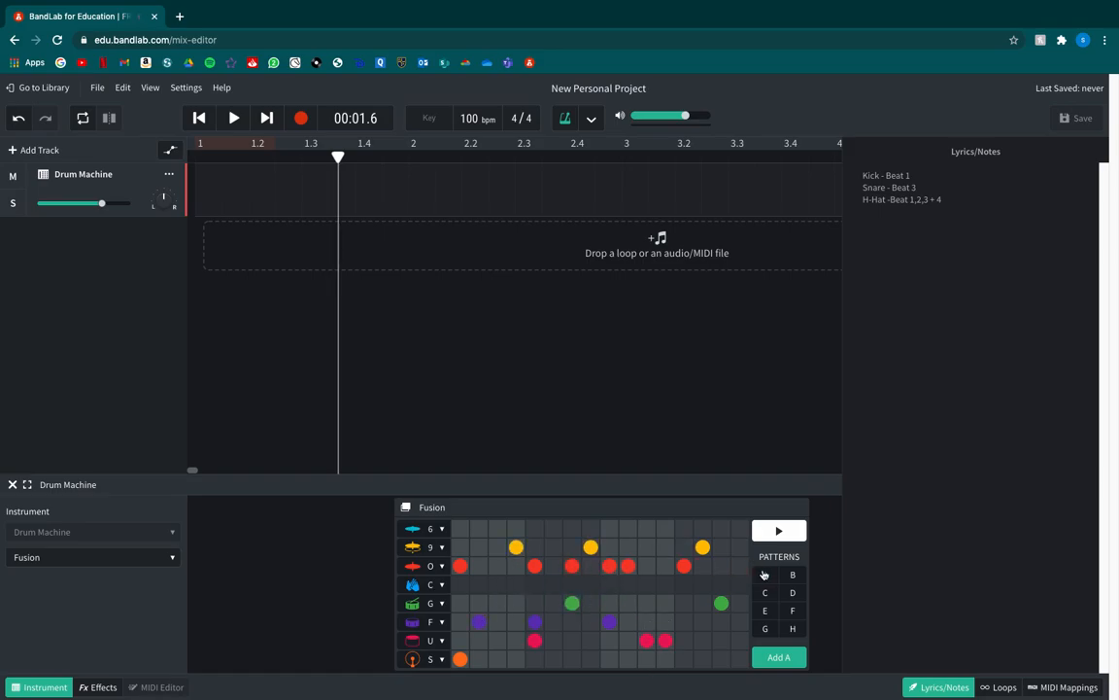
pyautogui.click(782, 532)
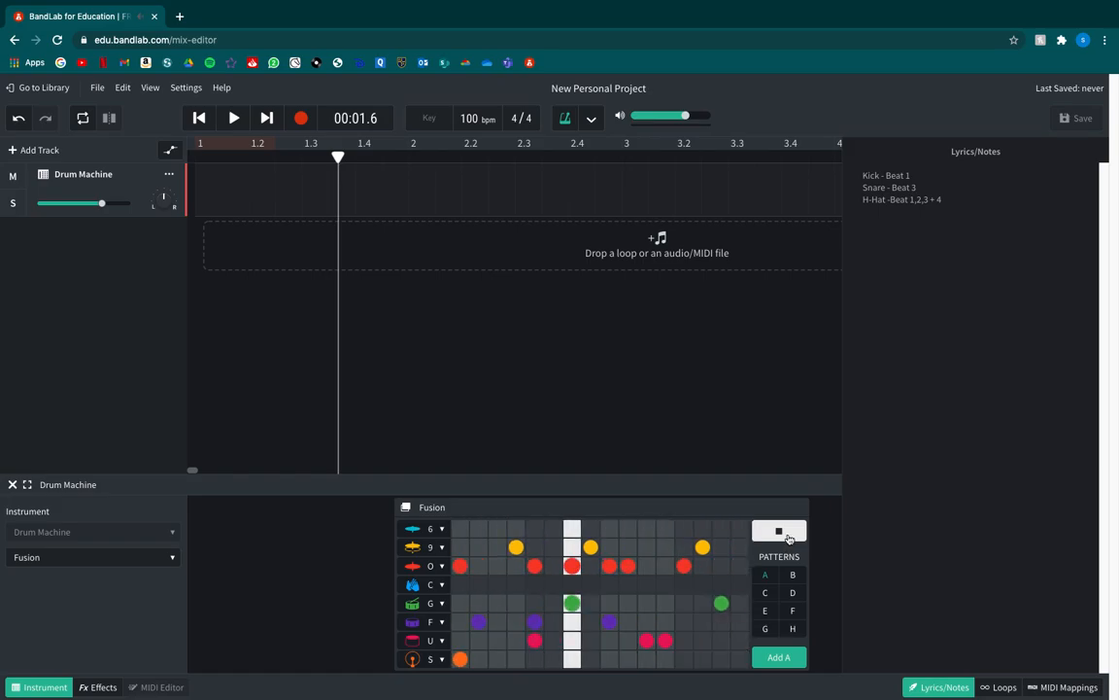
pyautogui.click(783, 533)
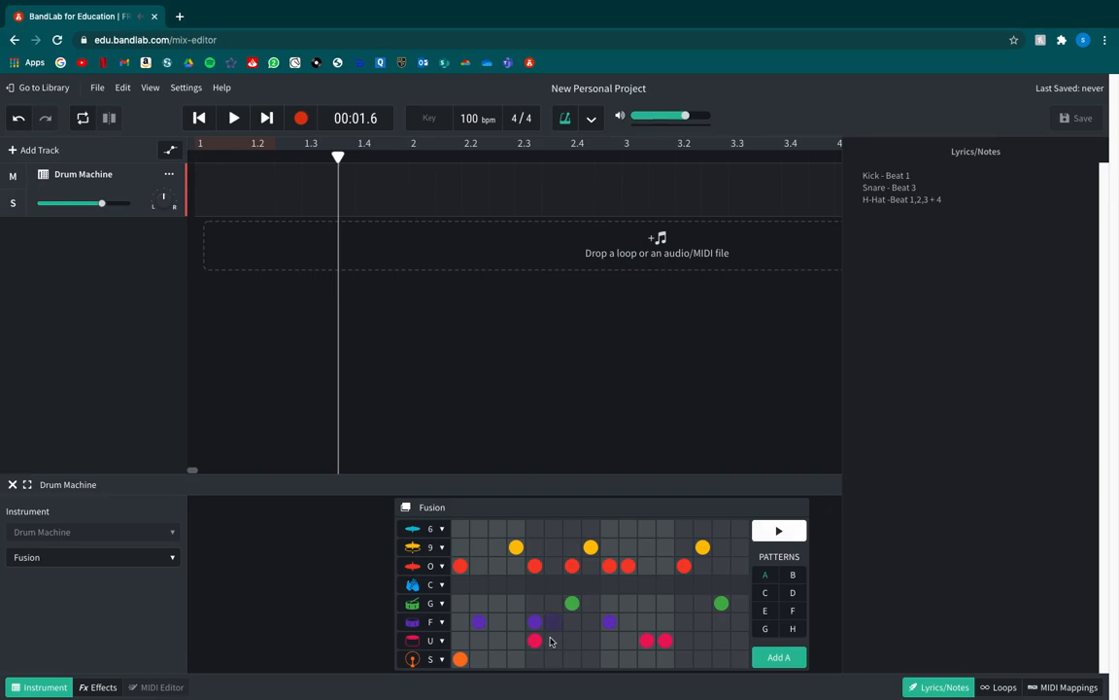
# Clear the extra hits from pattern A, keeping row S on beat 1, row F on beat 3 and row O on beats 1 to 4.
pyautogui.click(477, 623)
pyautogui.click(534, 640)
pyautogui.click(572, 603)
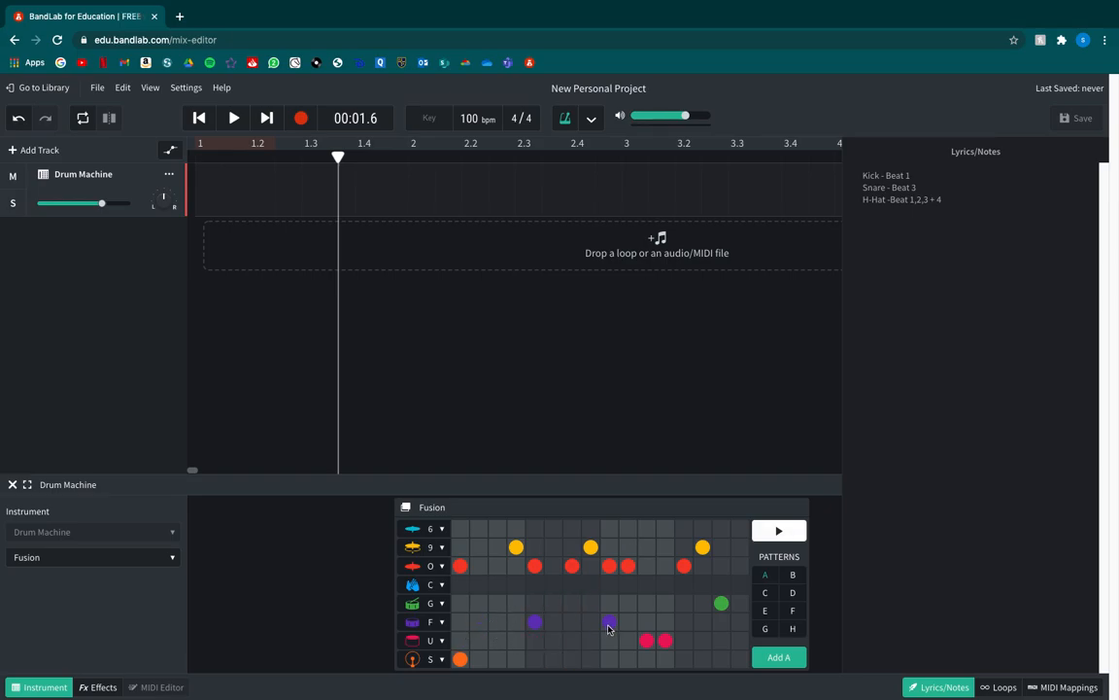
pyautogui.click(534, 622)
pyautogui.click(648, 641)
pyautogui.click(516, 547)
pyautogui.click(591, 547)
pyautogui.click(702, 547)
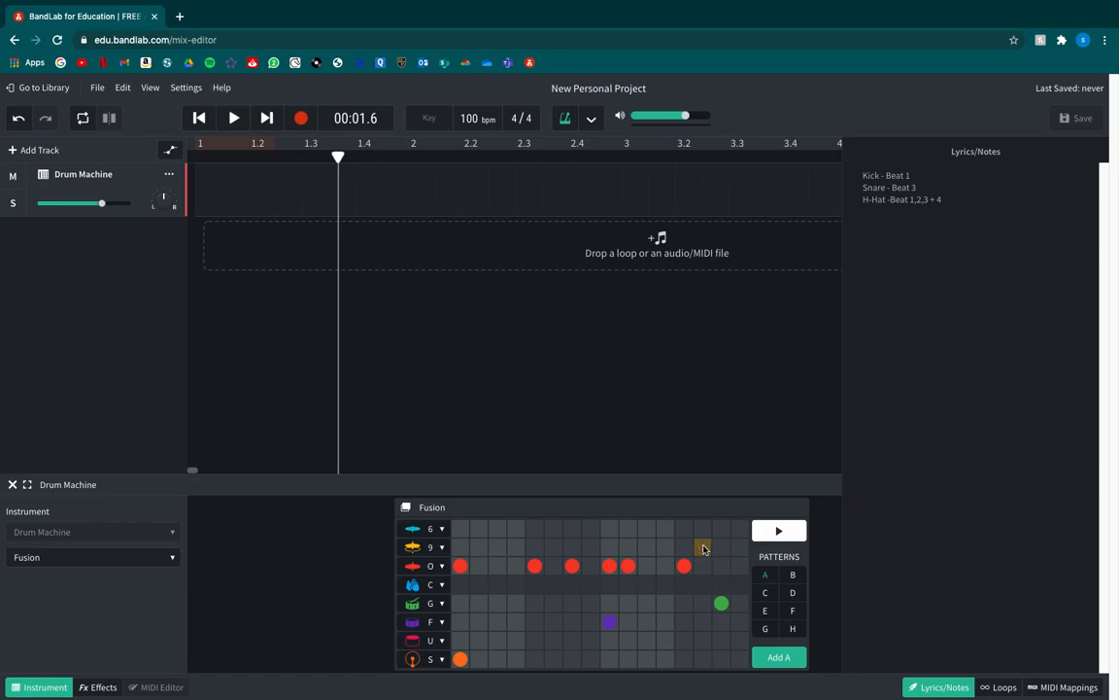
pyautogui.click(572, 566)
pyautogui.click(723, 604)
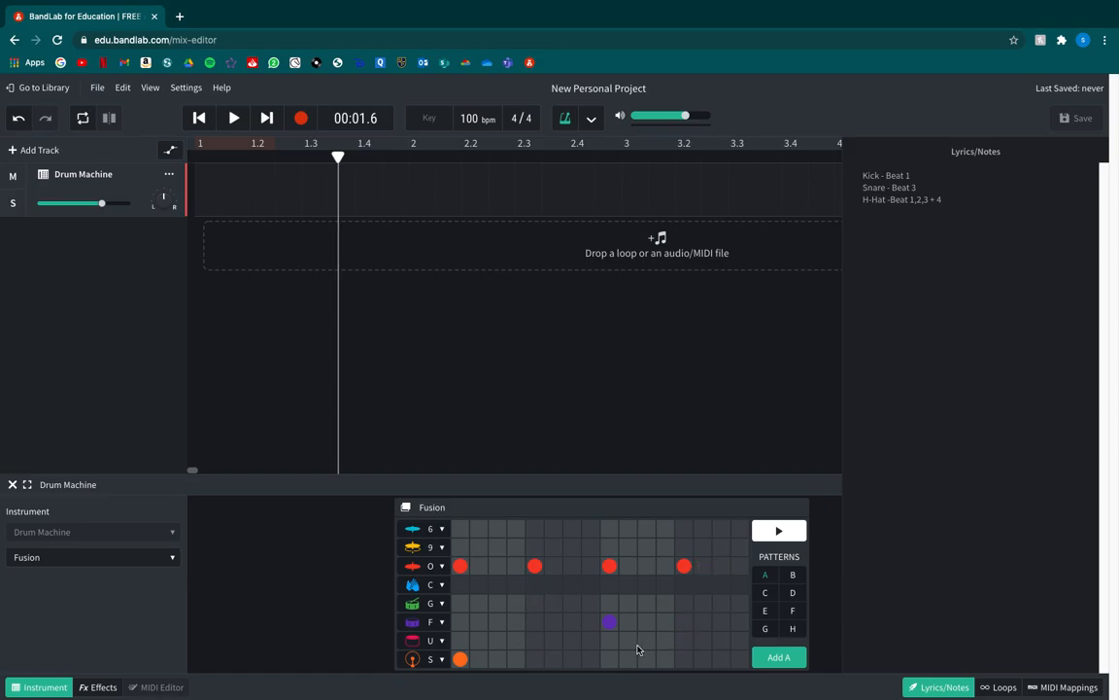
# Add hits on steps 7 and 16 in row O and step 5 in row S, and play the pattern.
pyautogui.click(572, 565)
pyautogui.click(737, 570)
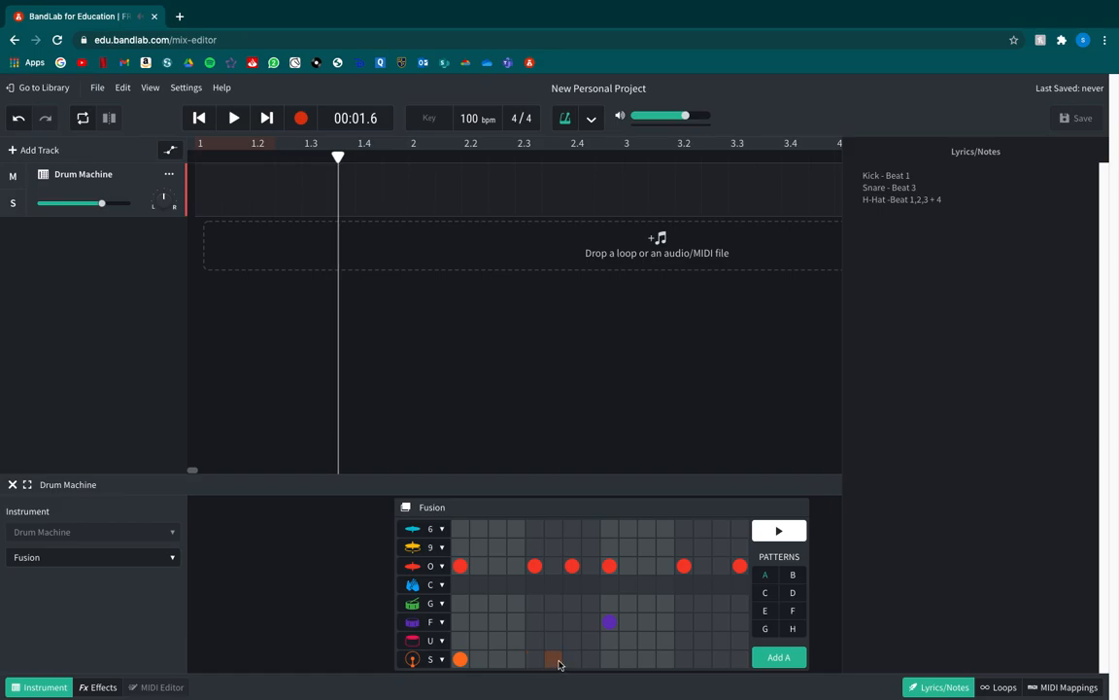
pyautogui.click(533, 661)
pyautogui.click(779, 531)
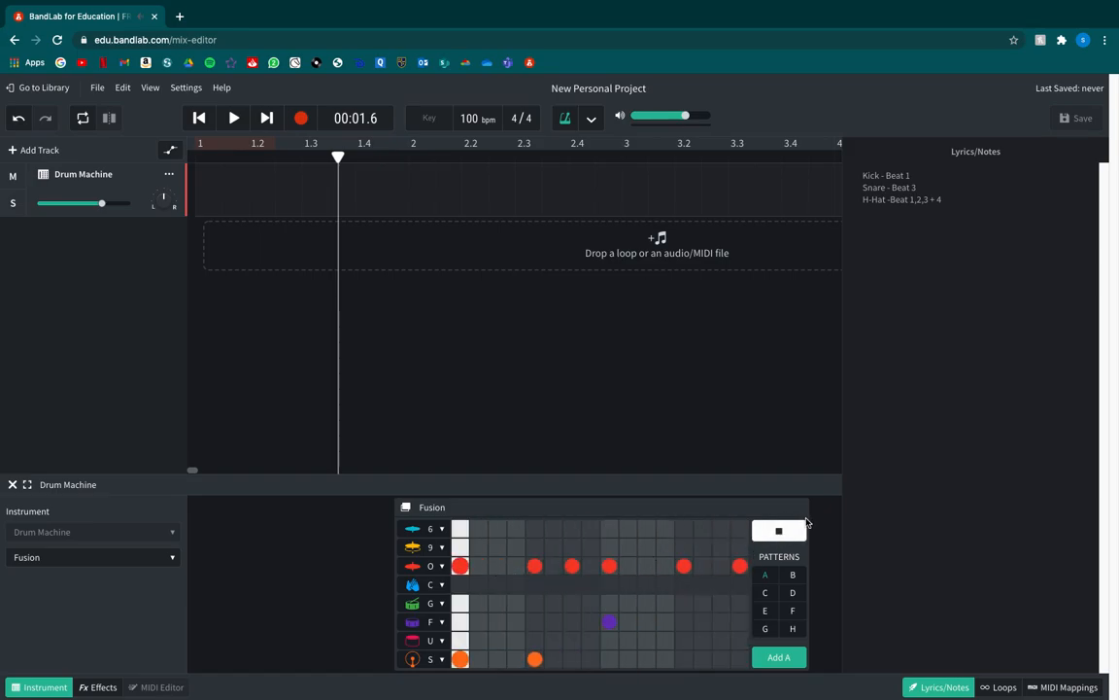
pyautogui.click(787, 530)
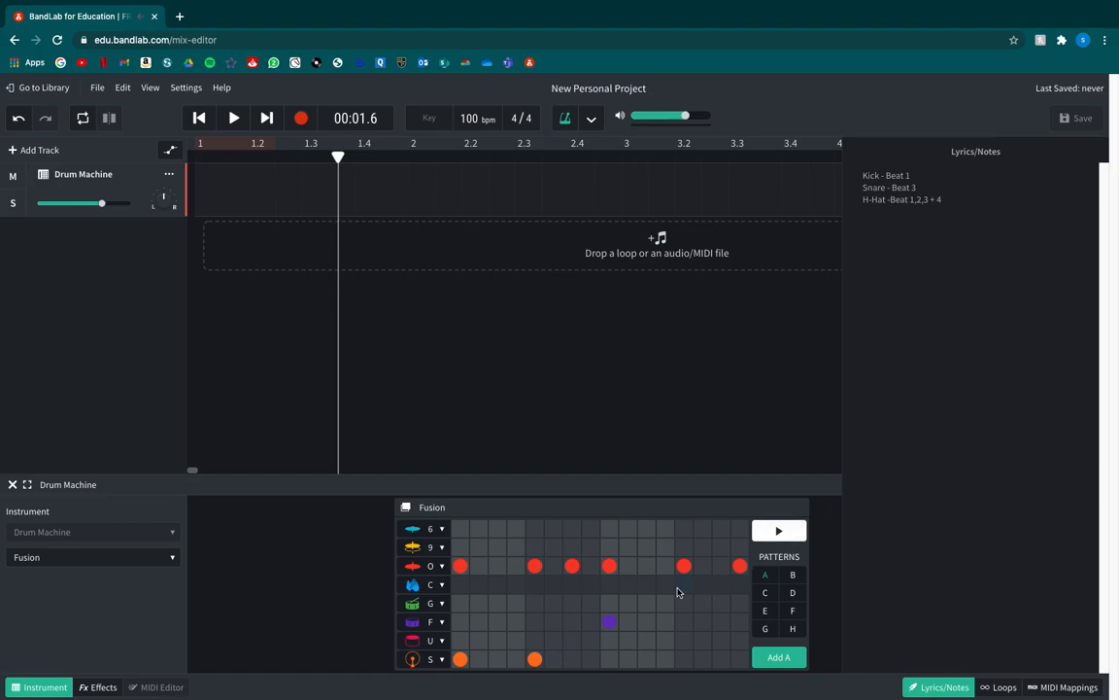
# Even out the hi-hats in row O by adding hits on steps 3, 11 and 15 and removing step 16 while playing the pattern.
pyautogui.click(498, 566)
pyautogui.click(649, 566)
pyautogui.click(725, 566)
pyautogui.click(775, 531)
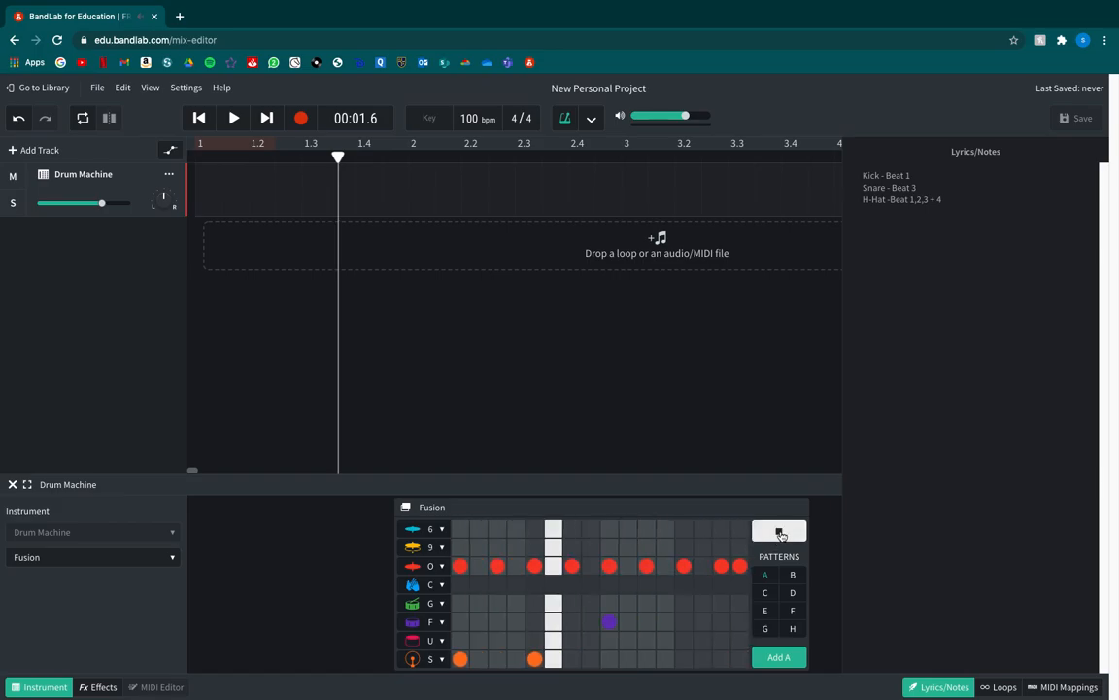
pyautogui.click(740, 566)
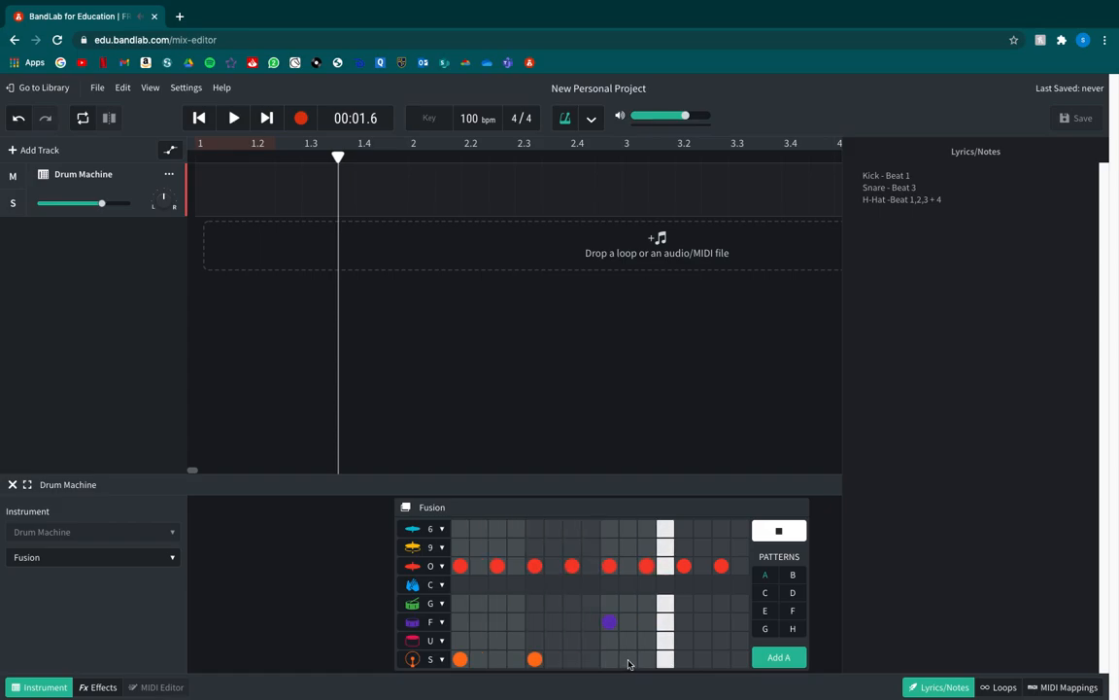
# Move the second kick hit in row S from step 5 to step 7 during playback, and stop the pattern.
pyautogui.click(534, 658)
pyautogui.click(572, 659)
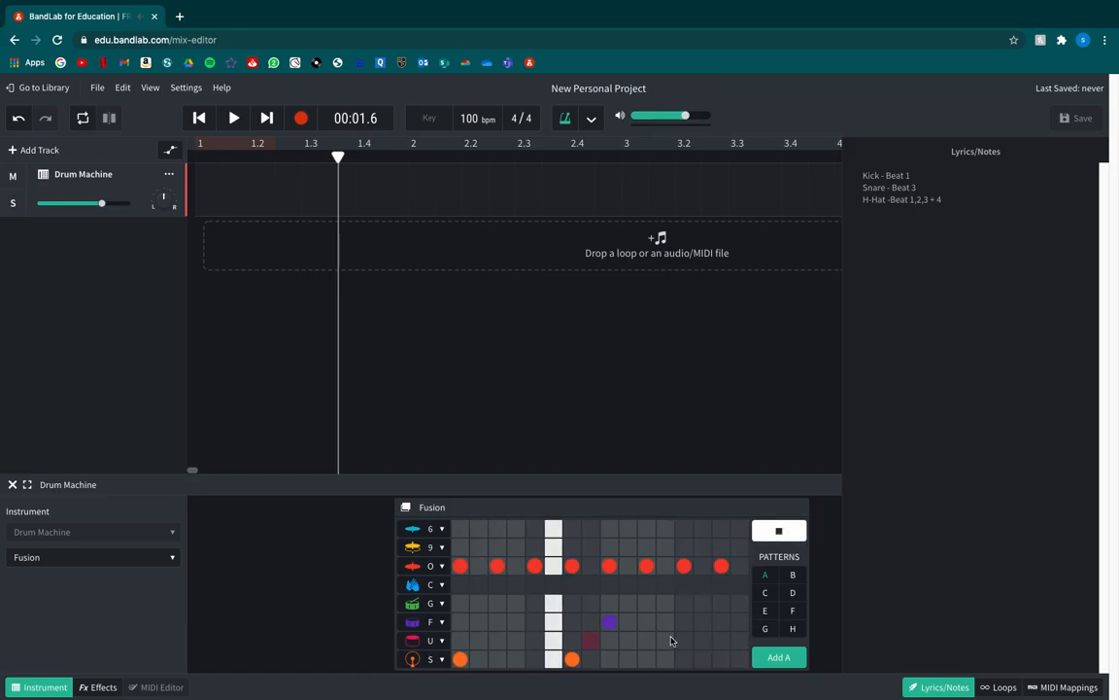
pyautogui.click(776, 530)
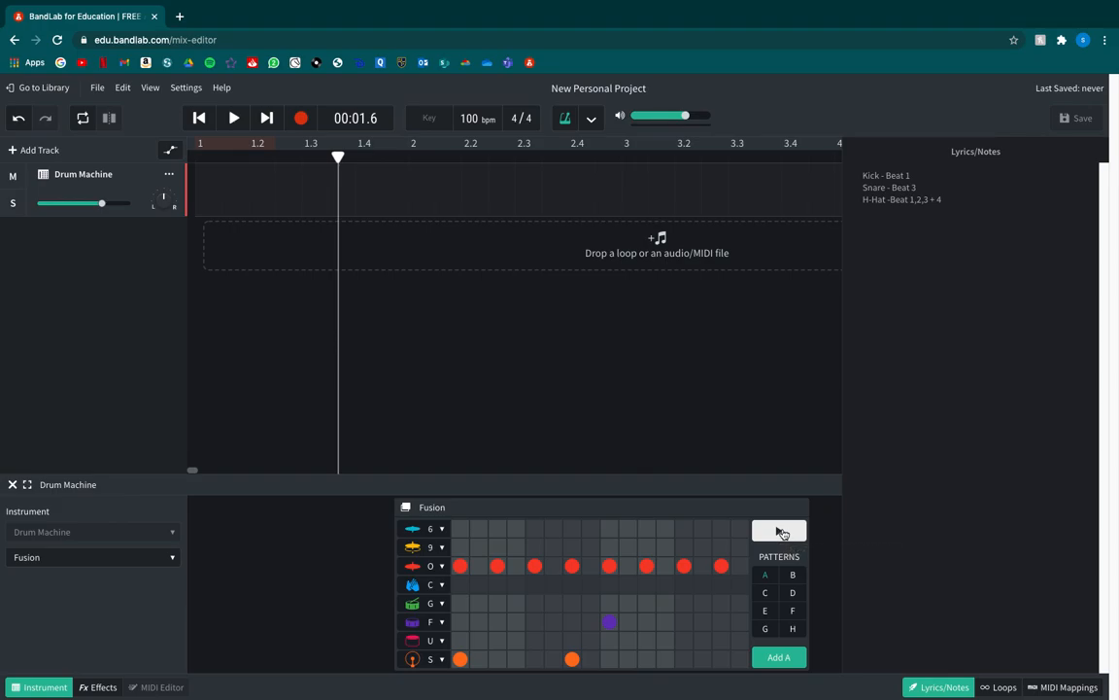
# Replace the row O hit on step 1 with a row 9 cymbal hit and play the pattern.
pyautogui.click(459, 566)
pyautogui.click(460, 547)
pyautogui.click(792, 531)
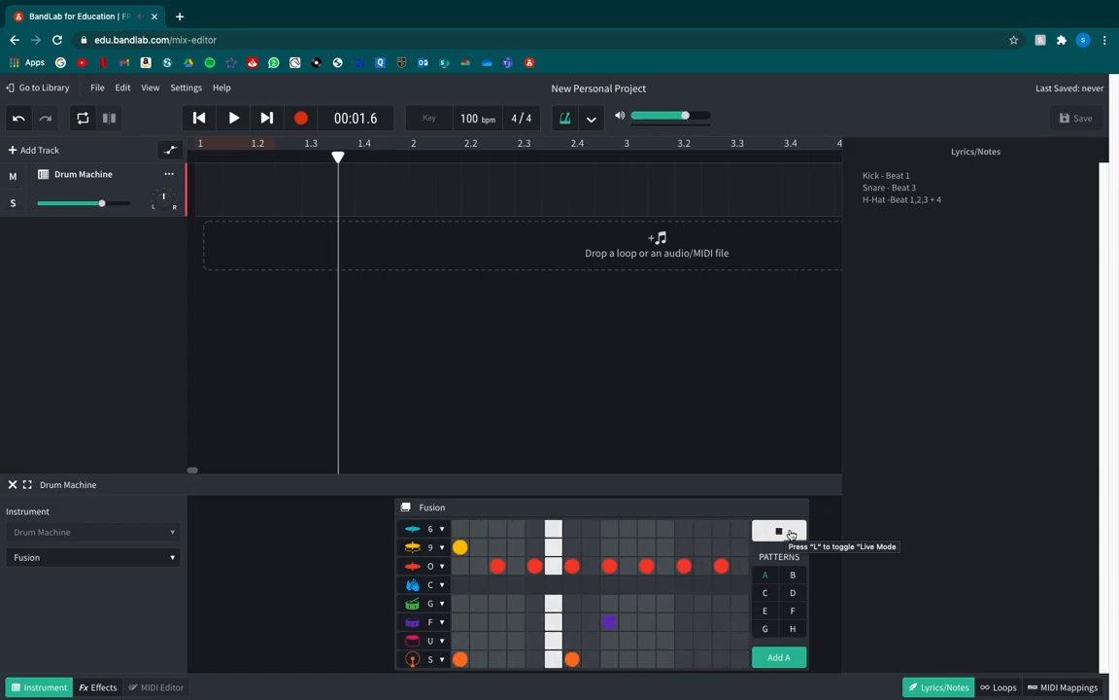
pyautogui.click(790, 533)
# Try an extra hi-hat hit on step 14 of row O while playing the pattern.
pyautogui.click(711, 566)
pyautogui.click(790, 532)
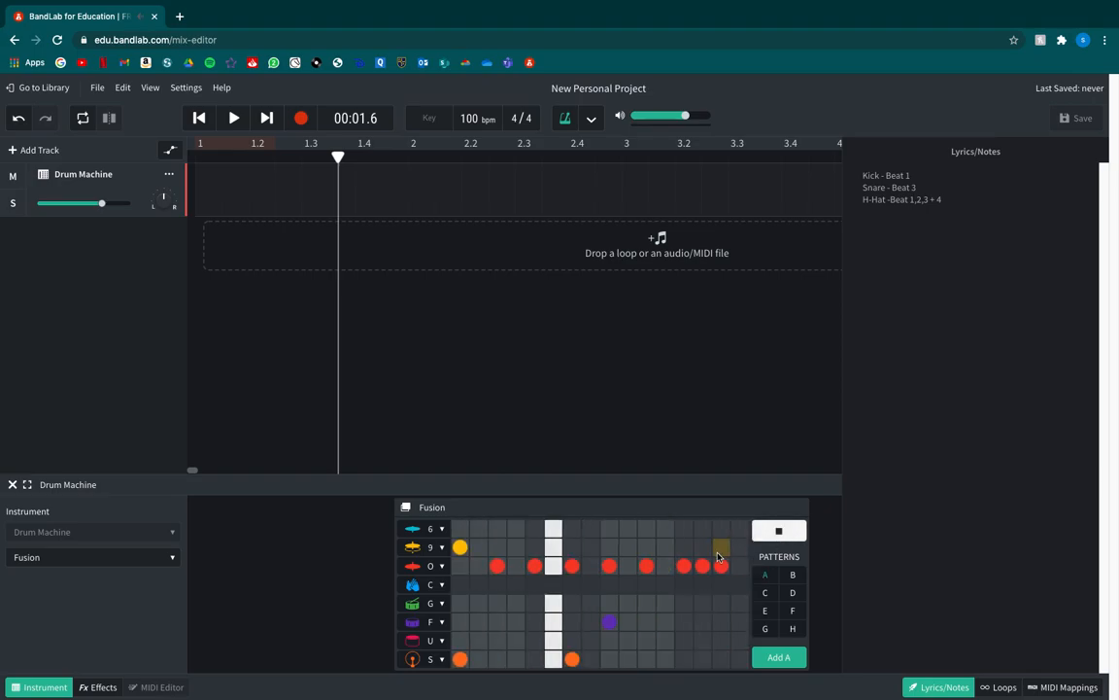
pyautogui.click(702, 565)
pyautogui.click(763, 536)
# Return the playhead to the start, highlight the beat notes, and look through the other pattern slots before reselecting pattern A.
pyautogui.click(209, 124)
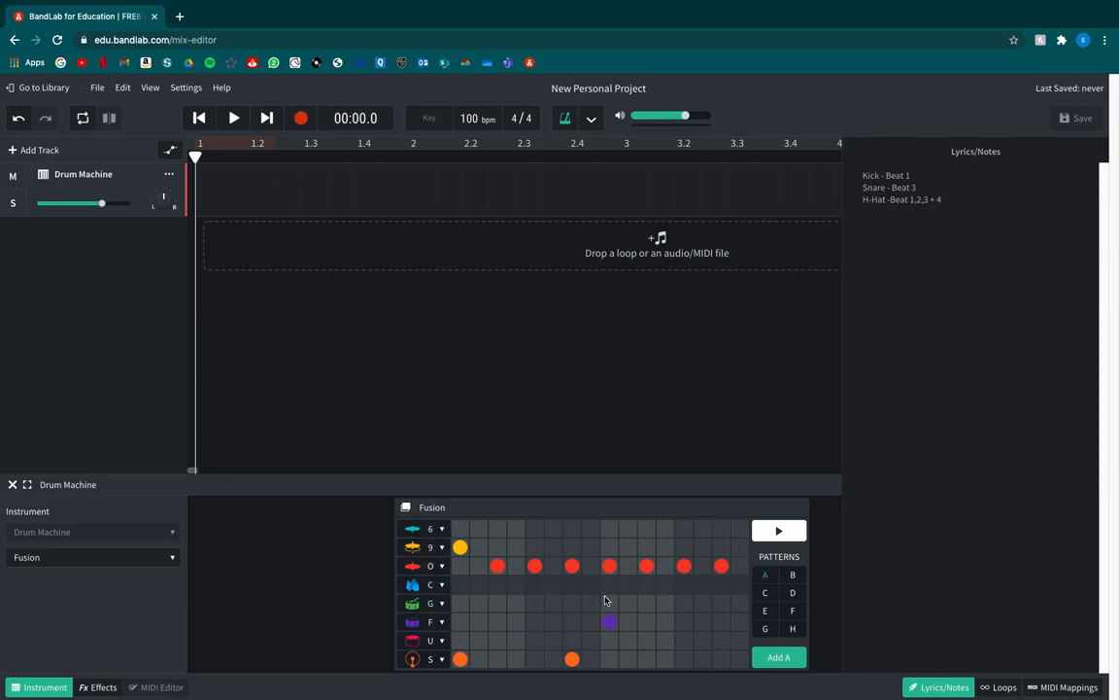
pyautogui.moveTo(957, 202); pyautogui.dragTo(862, 172)
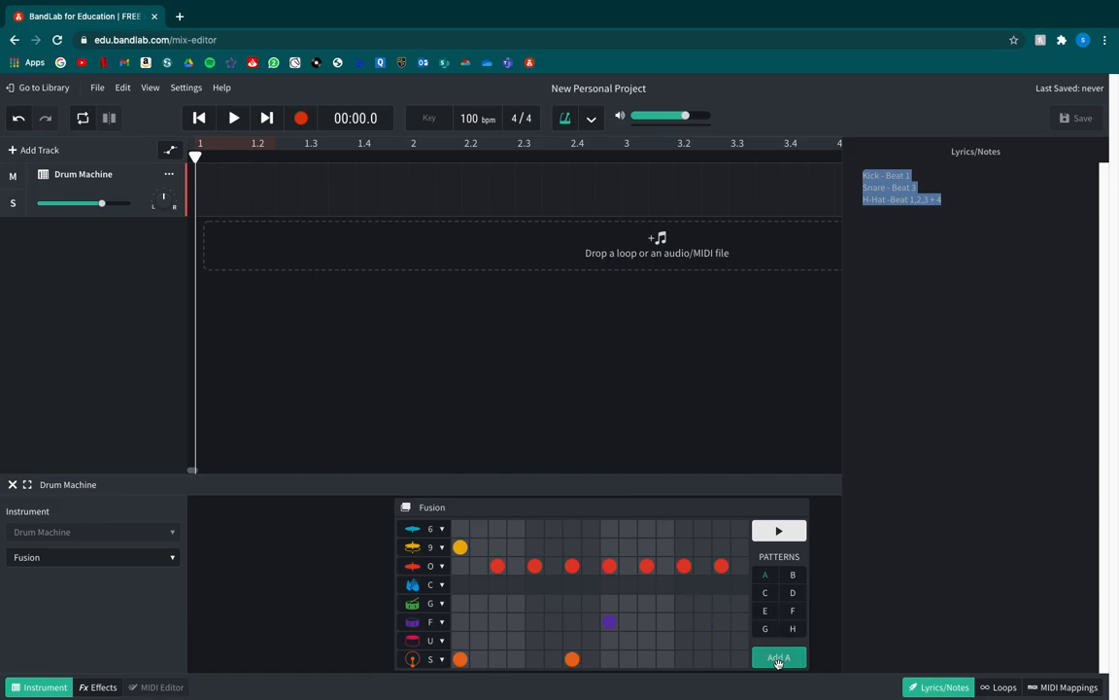
pyautogui.click(791, 575)
pyautogui.click(767, 593)
pyautogui.click(793, 613)
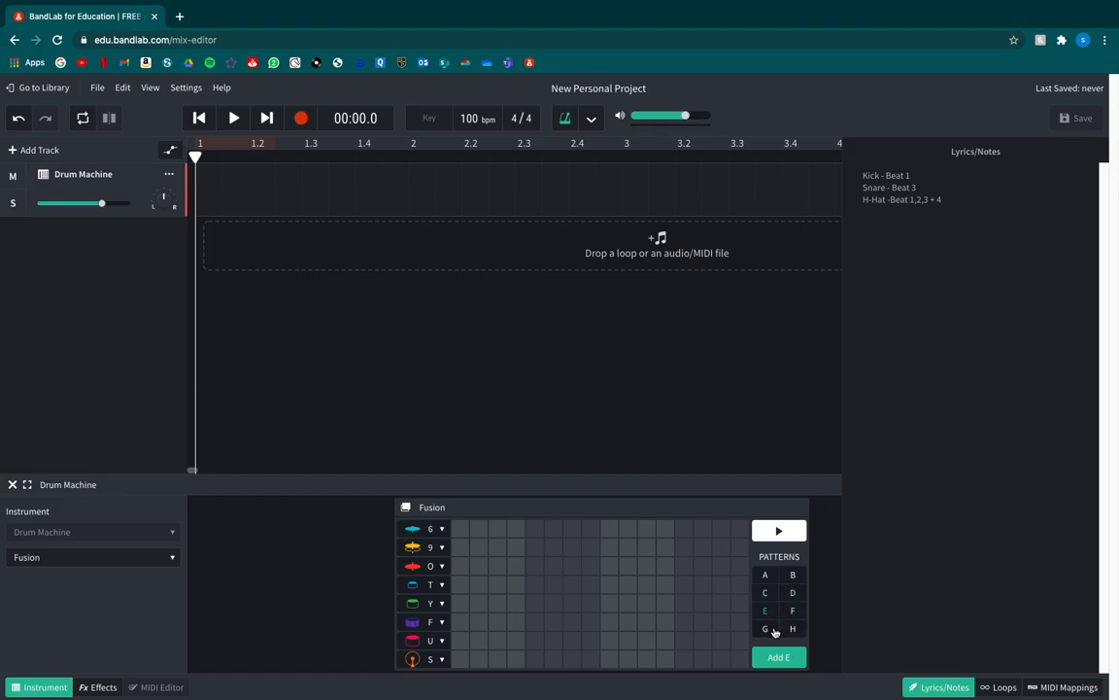
pyautogui.click(766, 575)
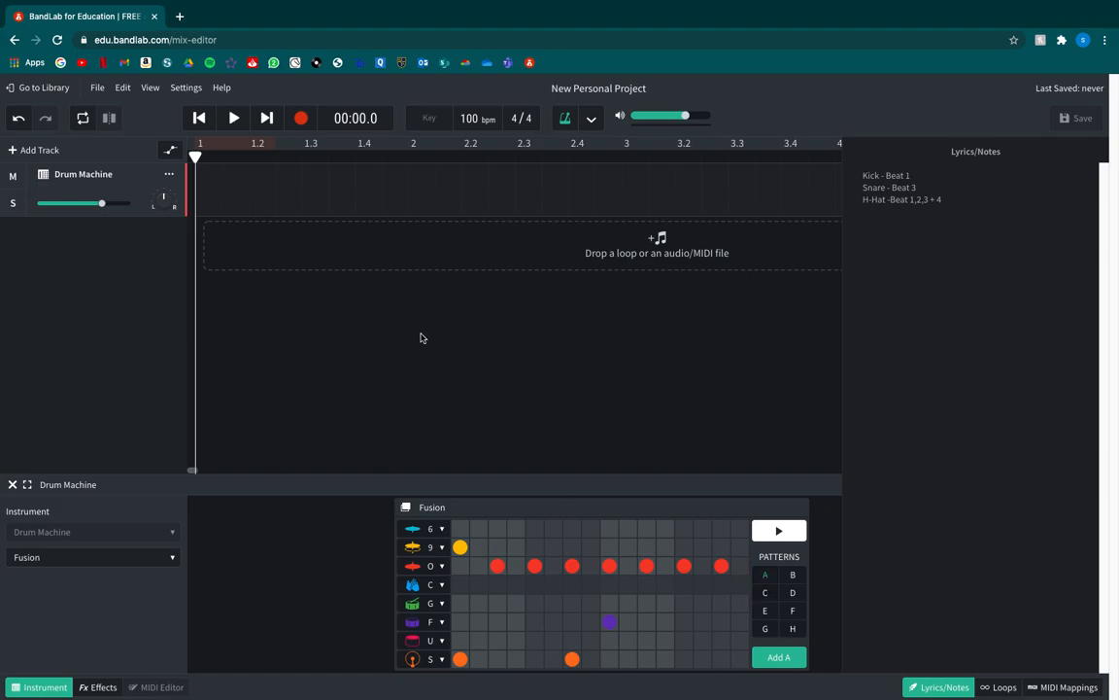
# Set the playhead at the project start and add pattern A to the Drum Machine track.
pyautogui.moveTo(196, 158)
pyautogui.mouseDown()
pyautogui.moveTo(255, 159)
pyautogui.moveTo(197, 161)
pyautogui.mouseUp()
pyautogui.click(241, 158)
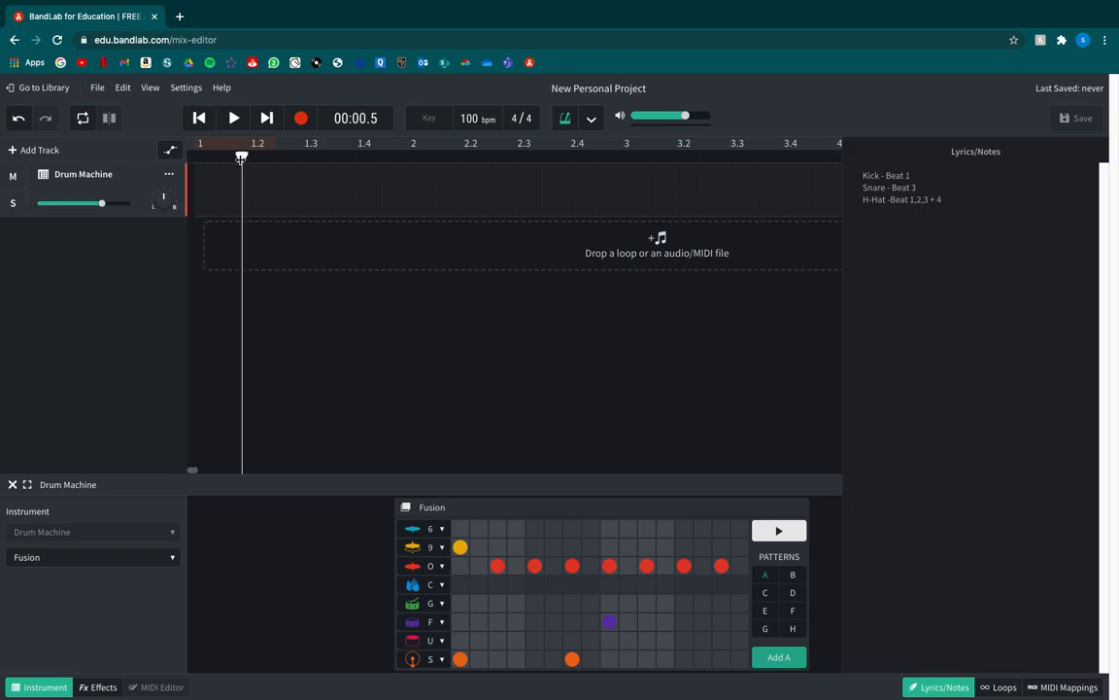
pyautogui.moveTo(243, 158)
pyautogui.mouseDown()
pyautogui.moveTo(415, 156)
pyautogui.moveTo(237, 155)
pyautogui.mouseUp()
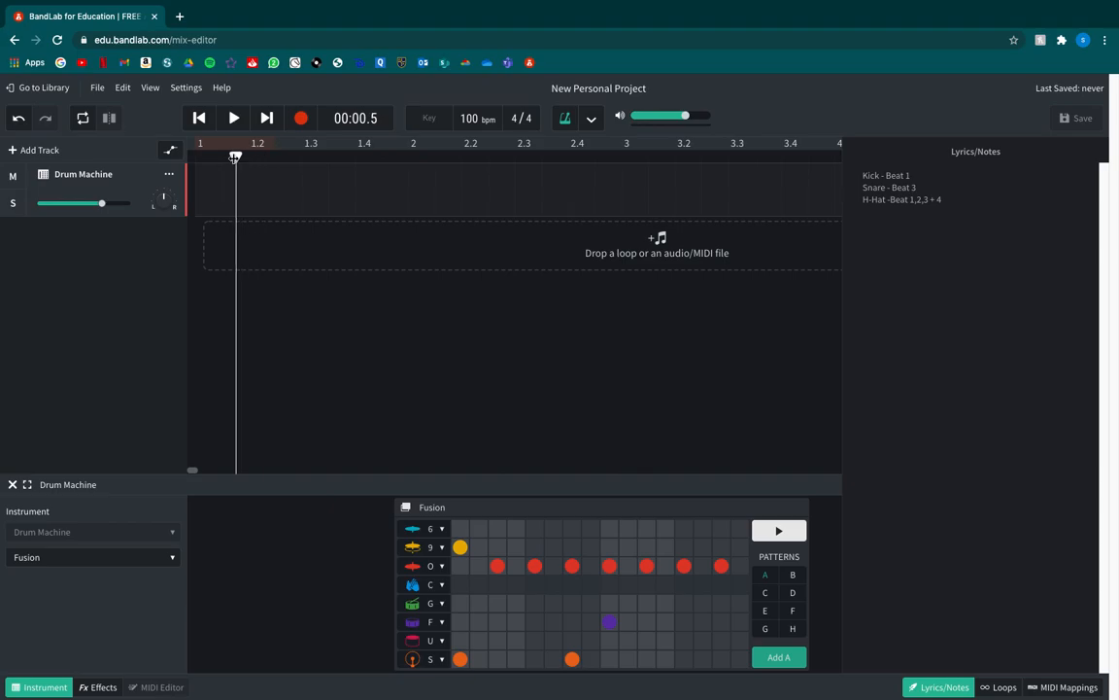
pyautogui.click(201, 119)
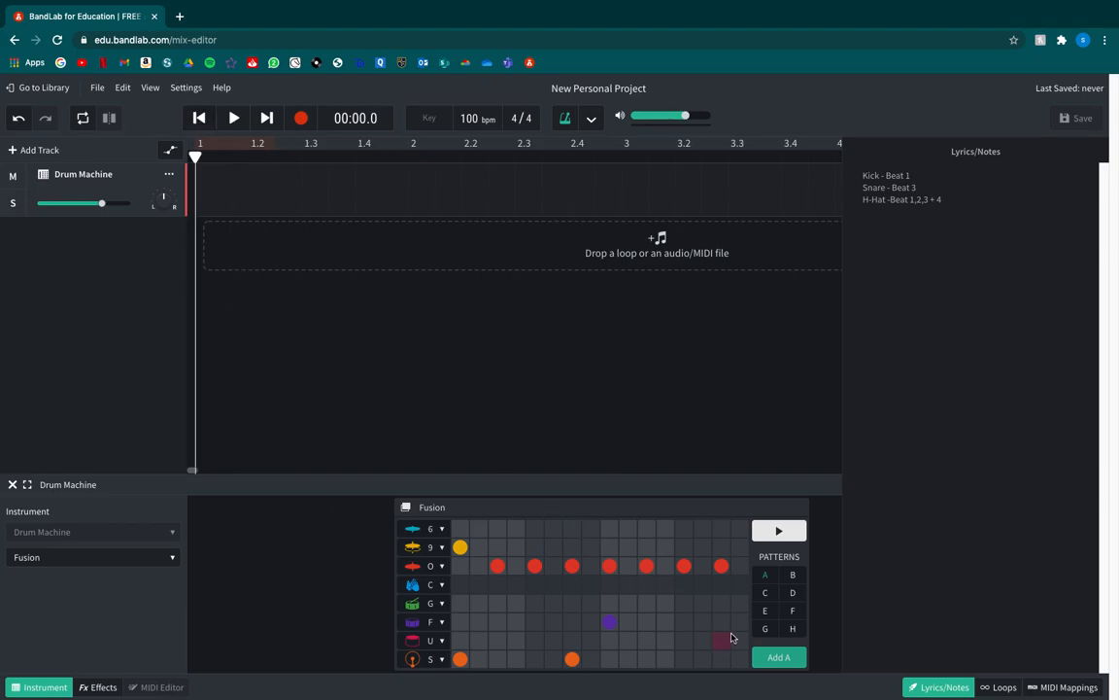
pyautogui.click(769, 654)
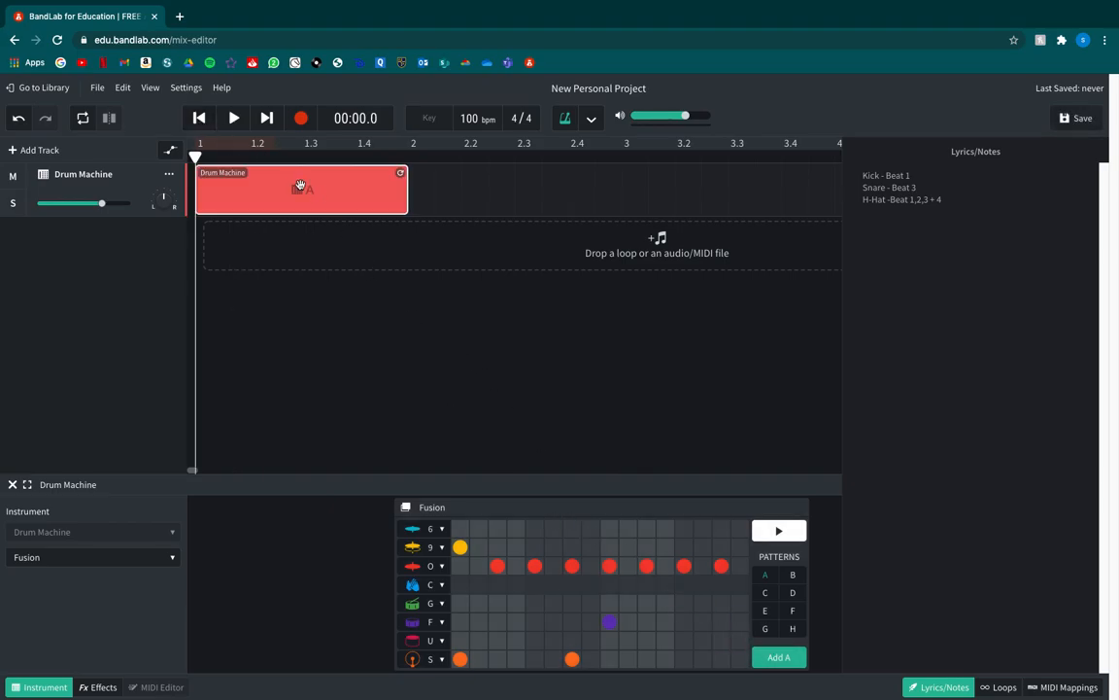
pyautogui.click(377, 328)
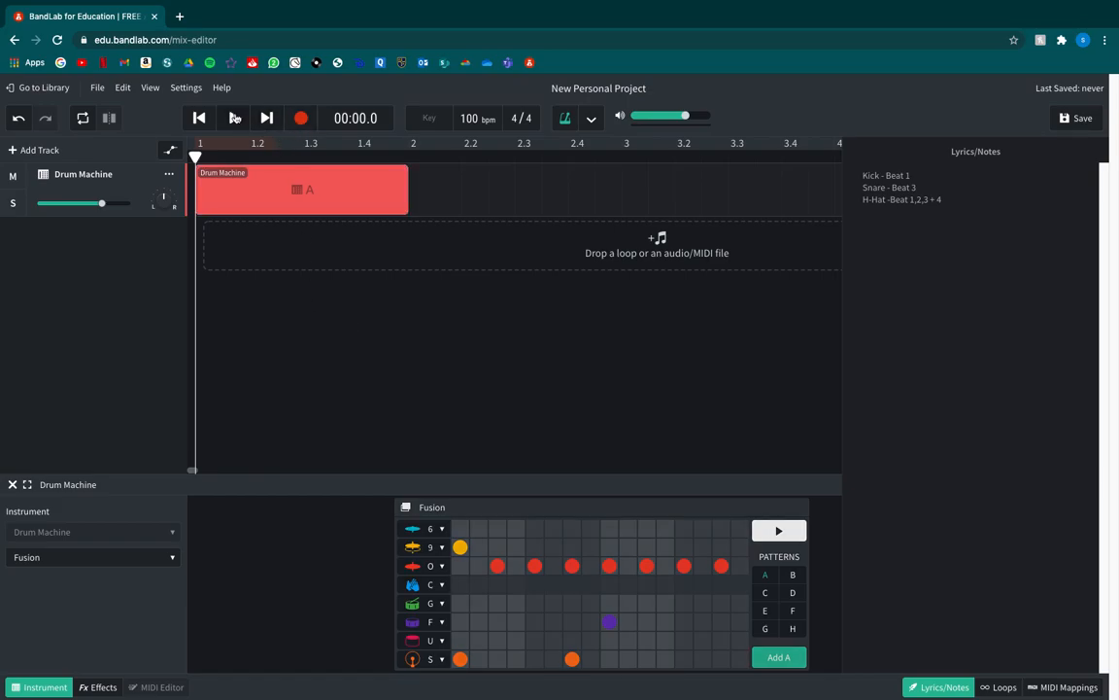
# Play the added pattern A region on the timeline, and replay it from the start.
pyautogui.click(235, 118)
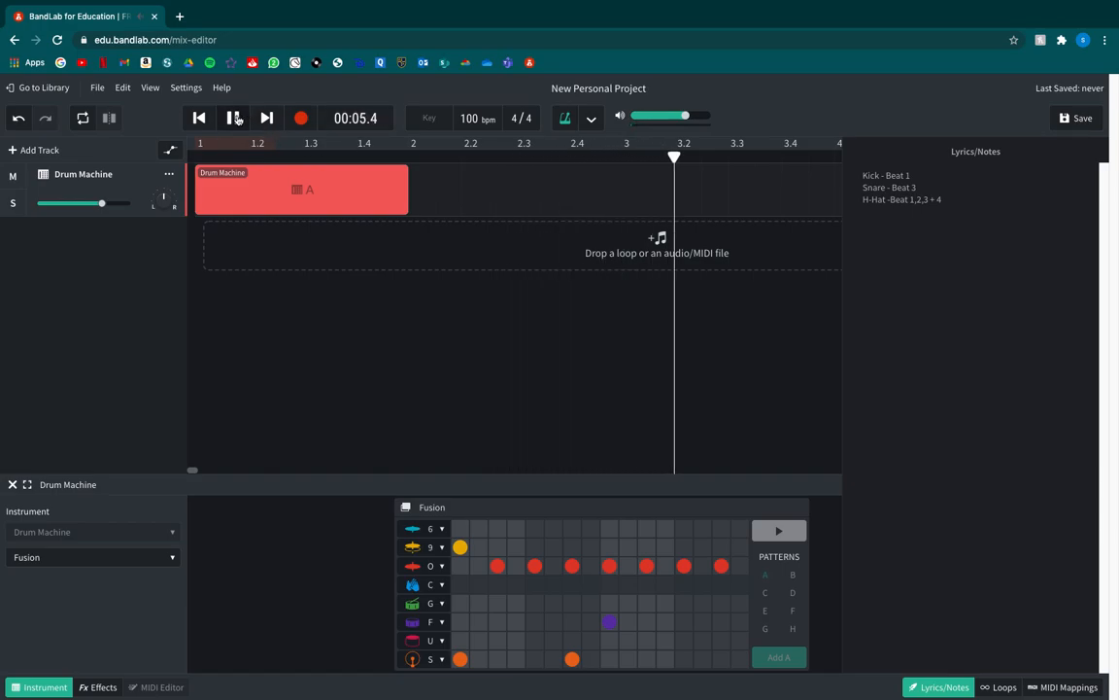
pyautogui.click(235, 118)
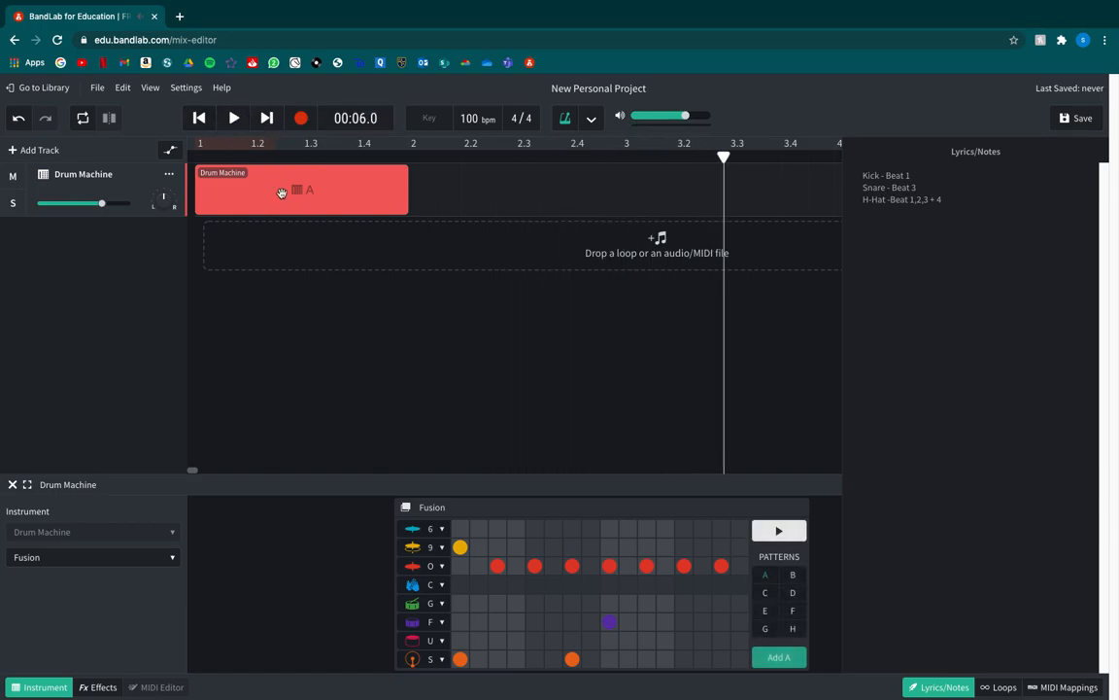
pyautogui.click(282, 193)
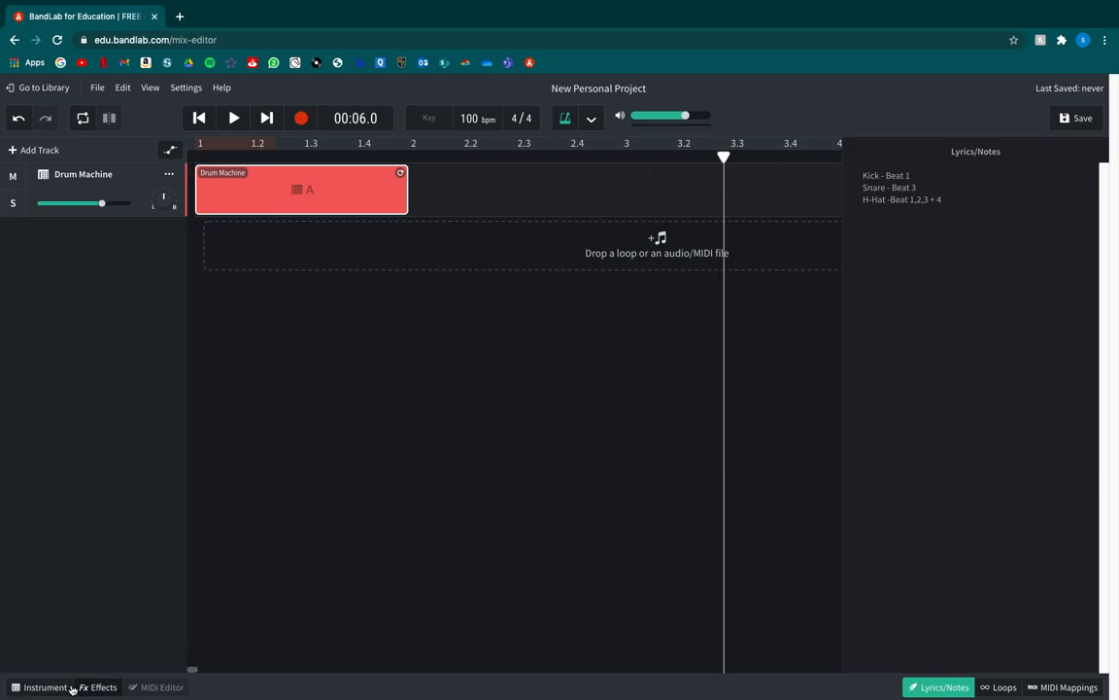
pyautogui.click(39, 687)
pyautogui.click(198, 117)
pyautogui.click(231, 117)
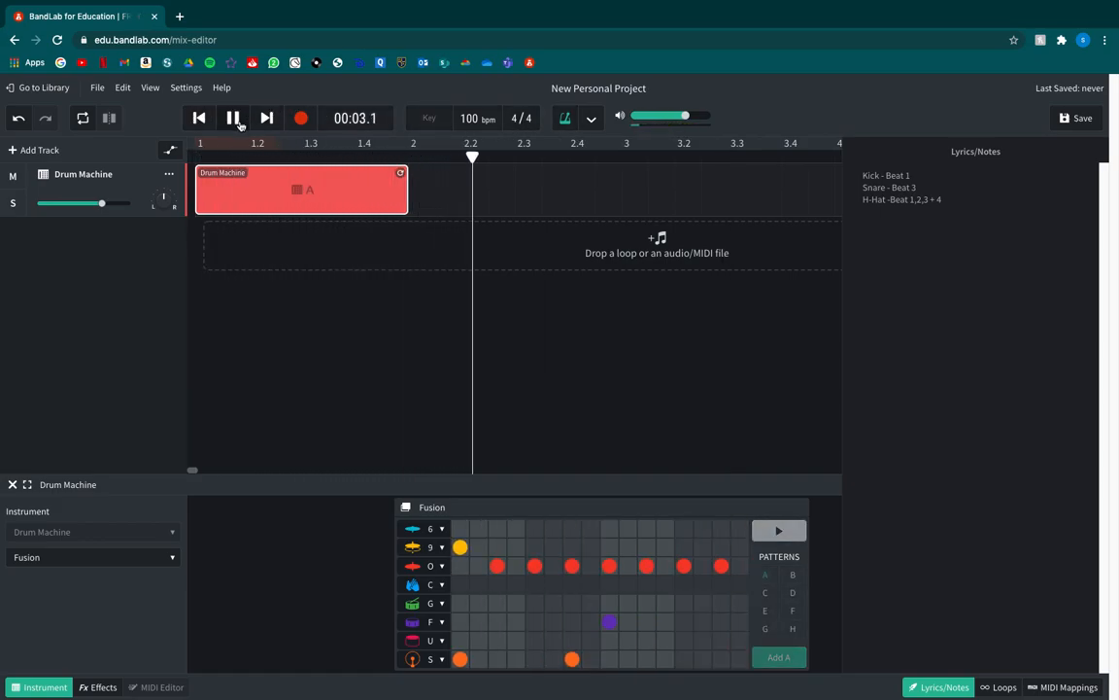
pyautogui.click(233, 117)
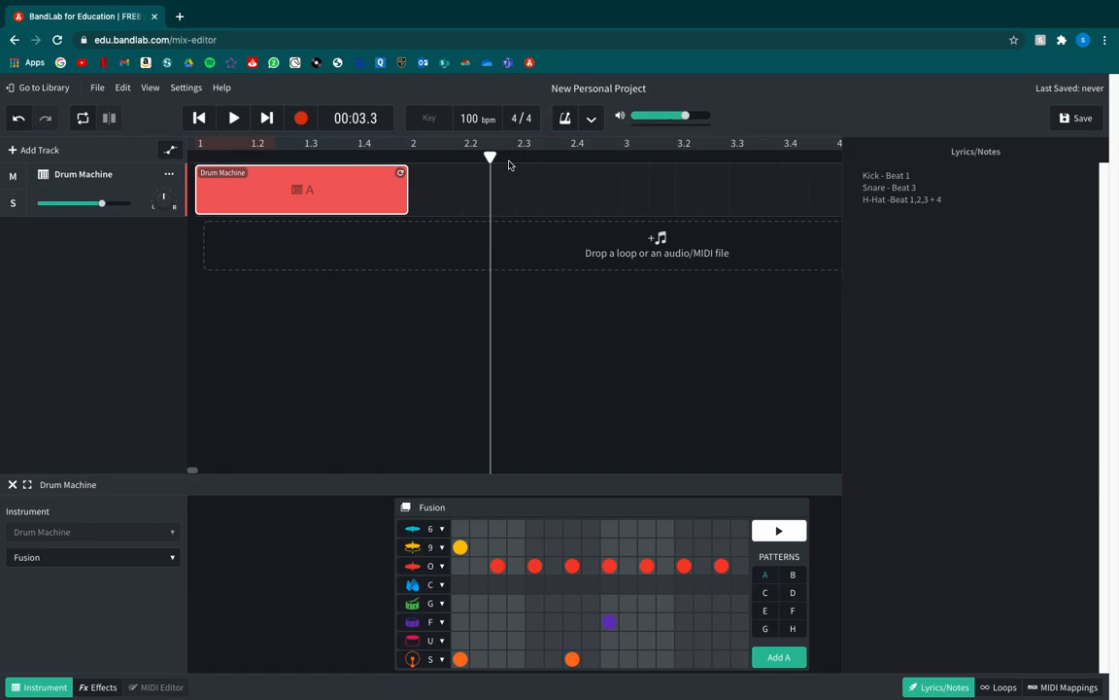
# Place the playhead at bar 2, where the pattern A region ends, and hide the lyrics and notes.
pyautogui.moveTo(490, 157); pyautogui.dragTo(408, 157)
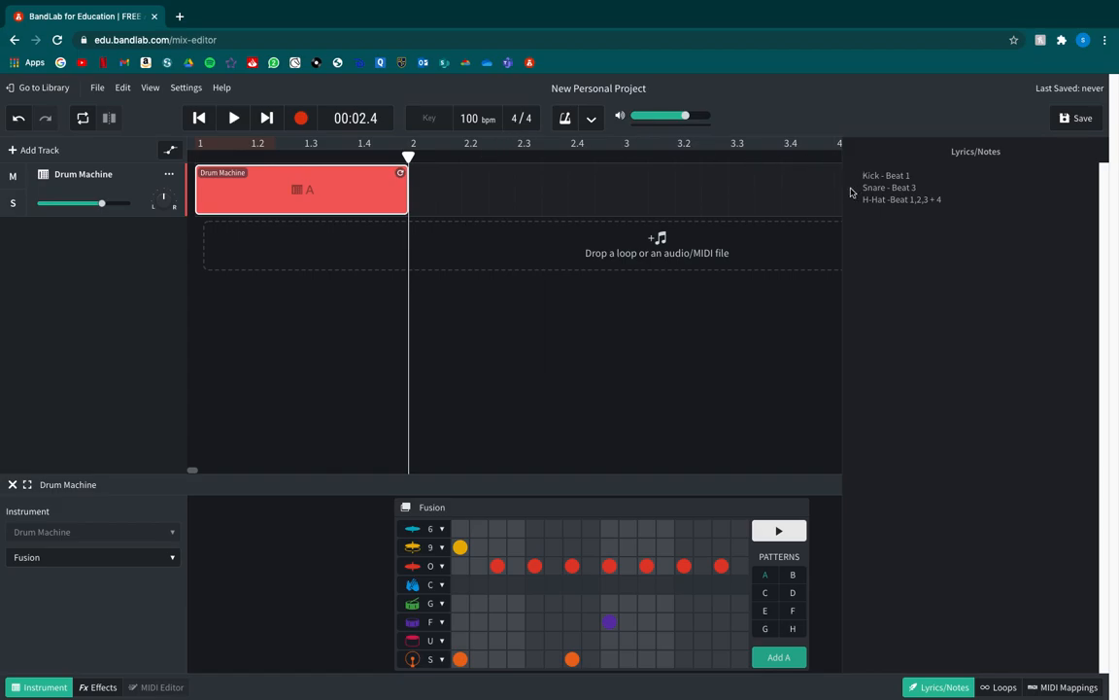
pyautogui.click(952, 687)
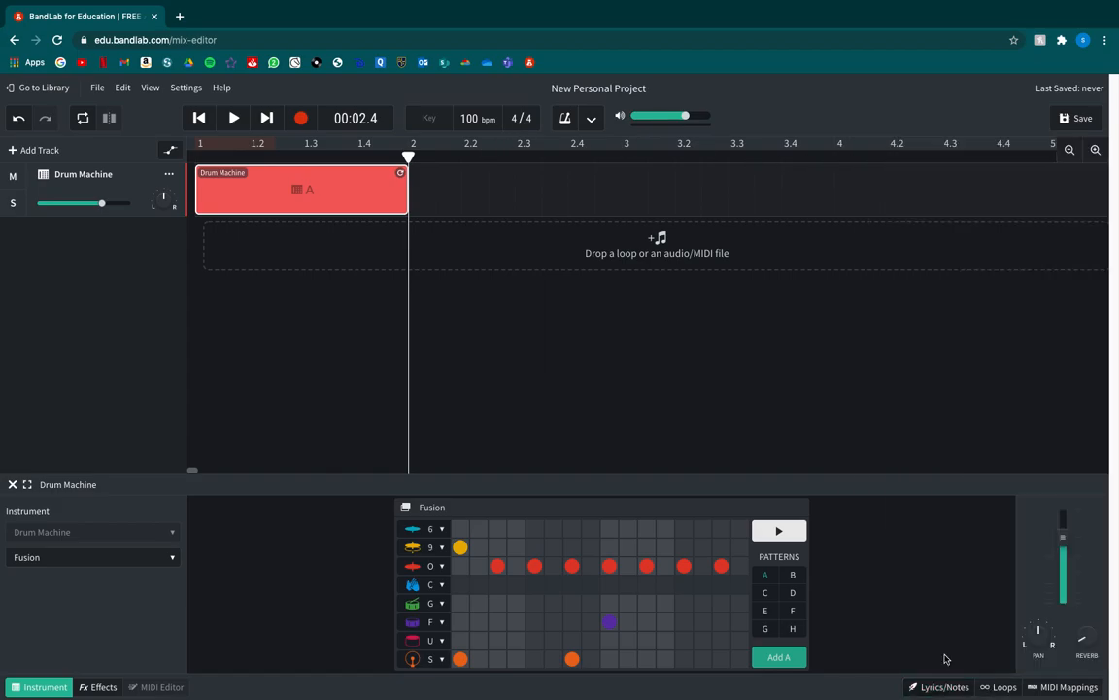
pyautogui.click(1072, 150)
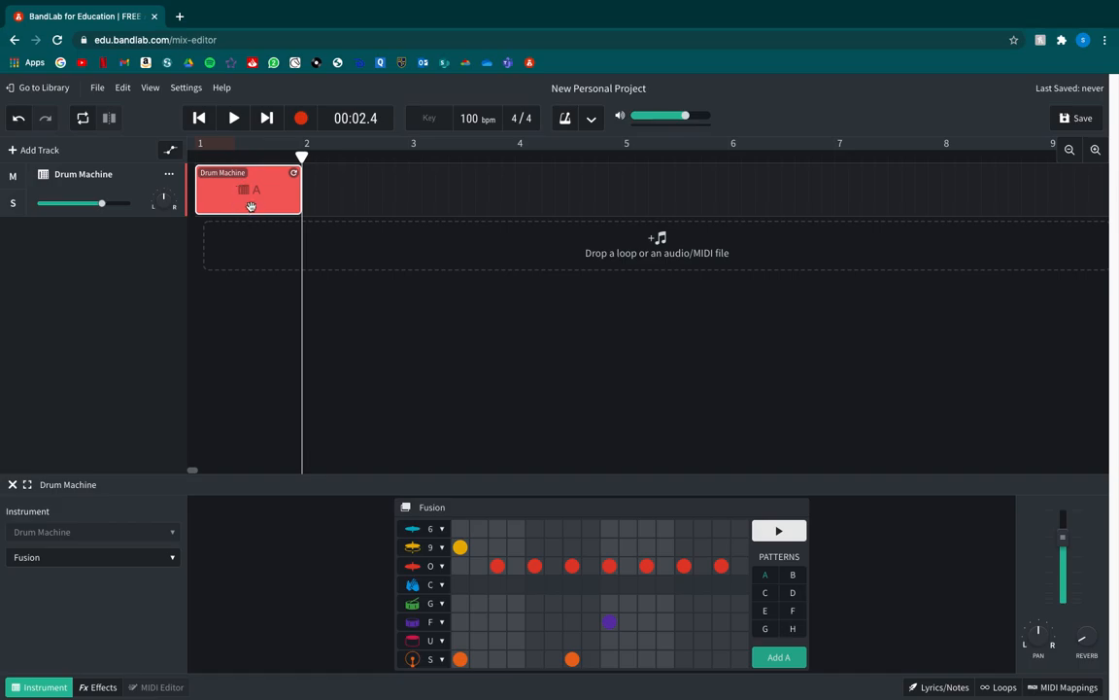
# Play the single pattern A region from the project start and pause after it ends.
pyautogui.click(199, 118)
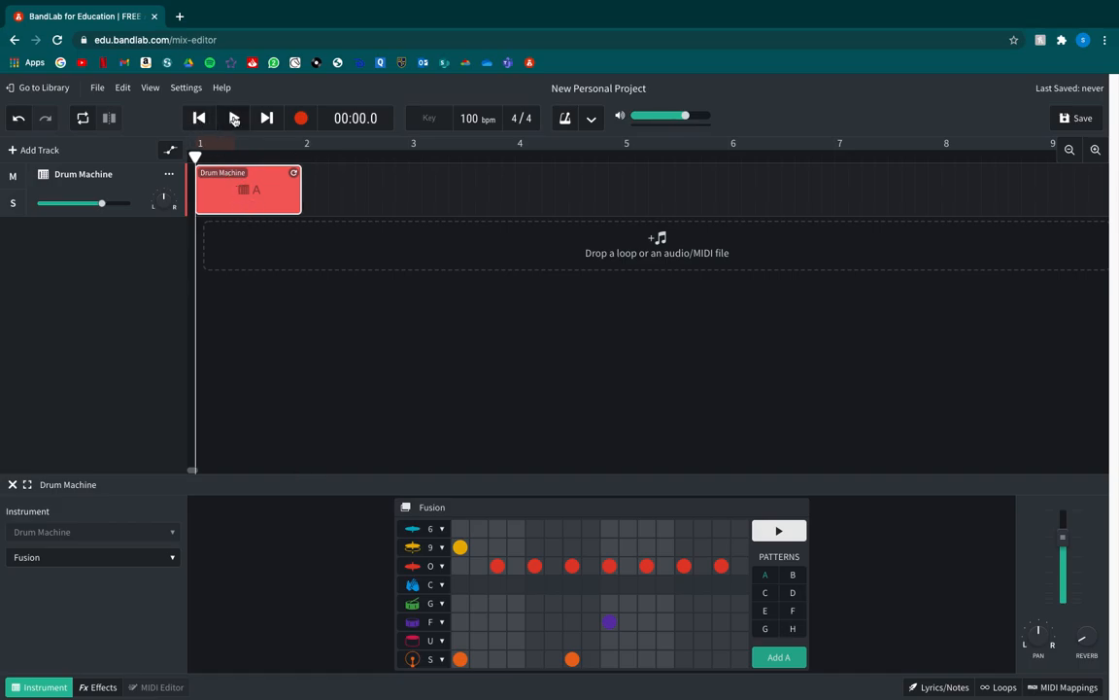
pyautogui.click(233, 117)
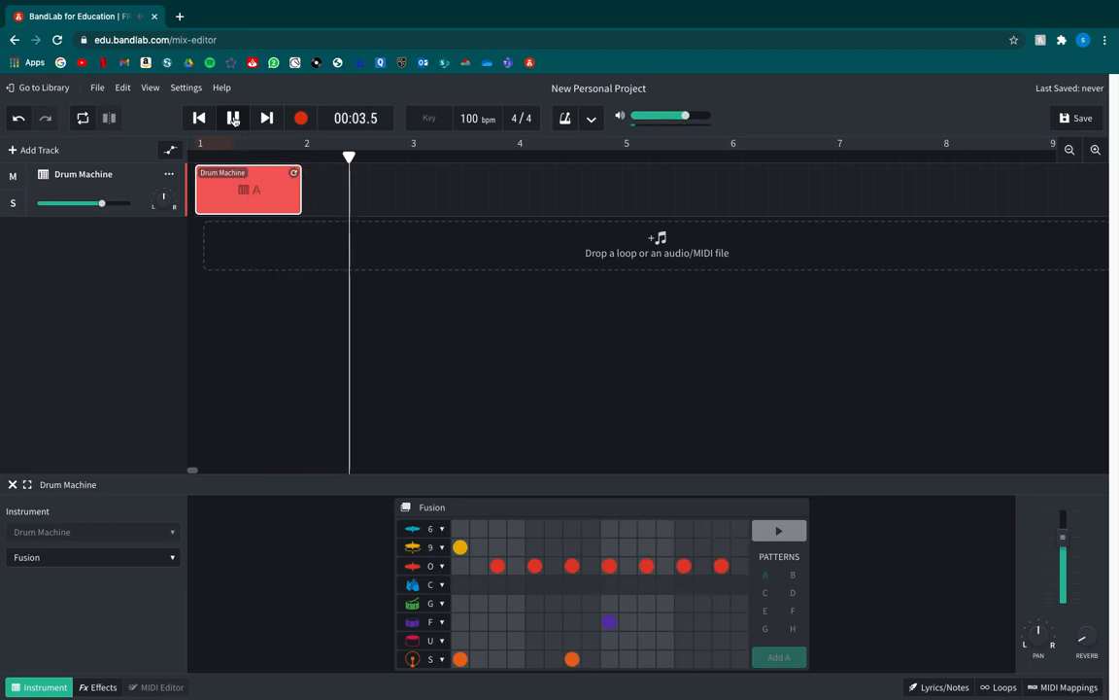
pyautogui.click(233, 118)
# Add two more copies of pattern A to the Drum Machine track, at bars 2 and 3.
pyautogui.moveTo(354, 156); pyautogui.dragTo(302, 153)
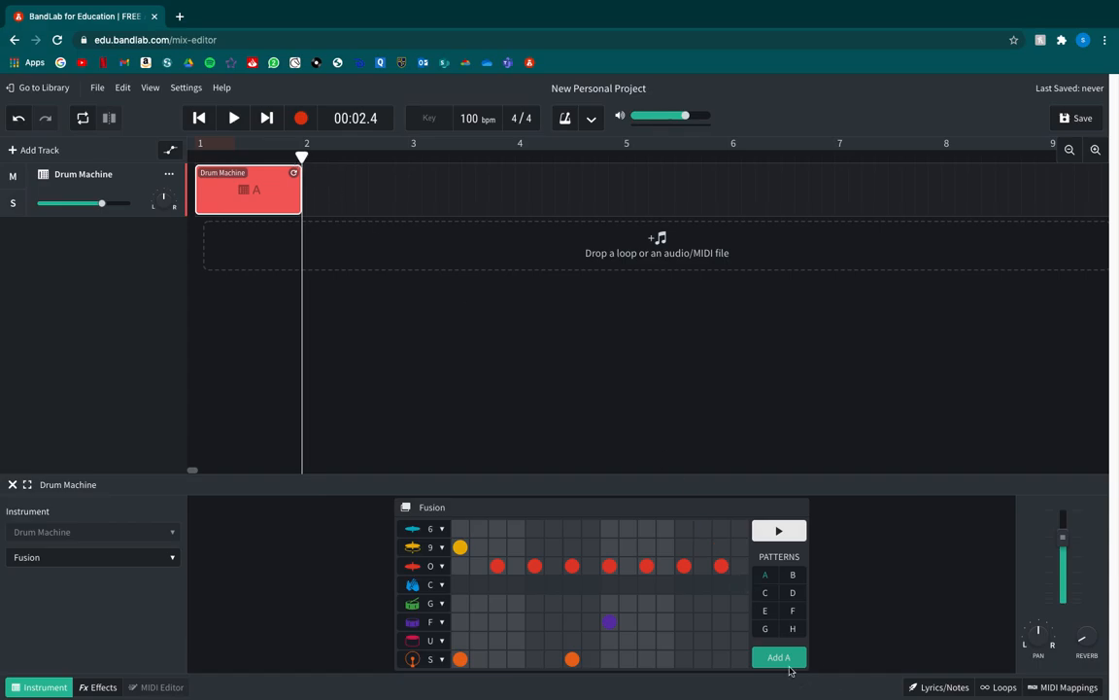
pyautogui.click(777, 656)
pyautogui.moveTo(303, 156); pyautogui.dragTo(408, 158)
pyautogui.click(769, 659)
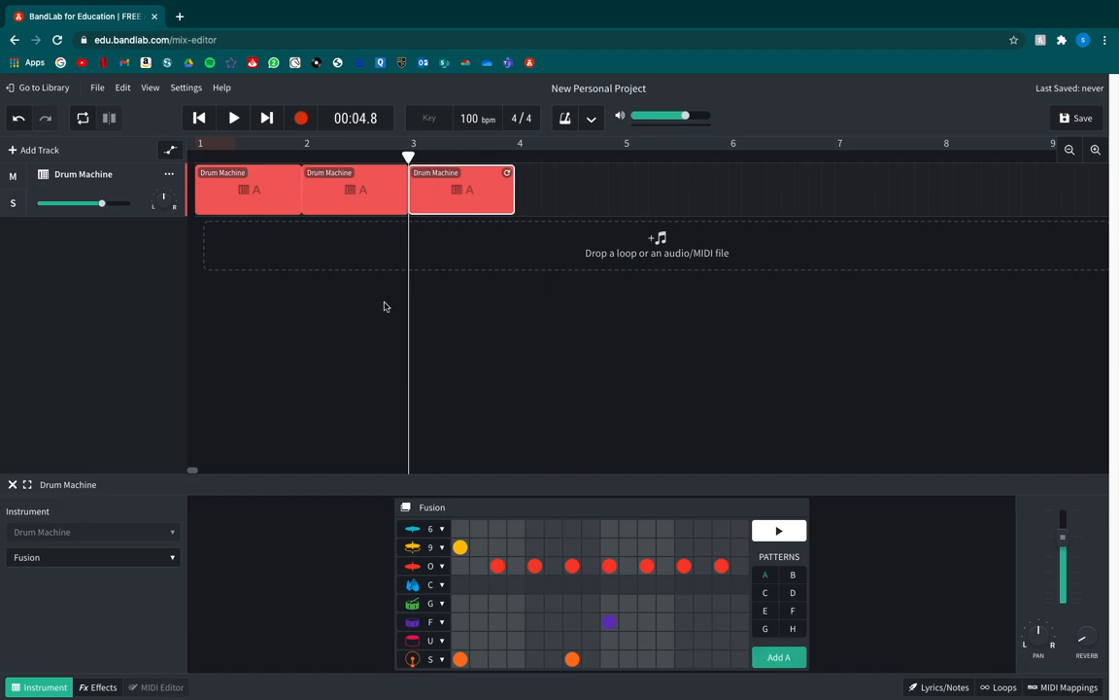
# Move the playhead to bar 4, and play the three pattern A regions from the project start.
pyautogui.moveTo(414, 158); pyautogui.dragTo(516, 165)
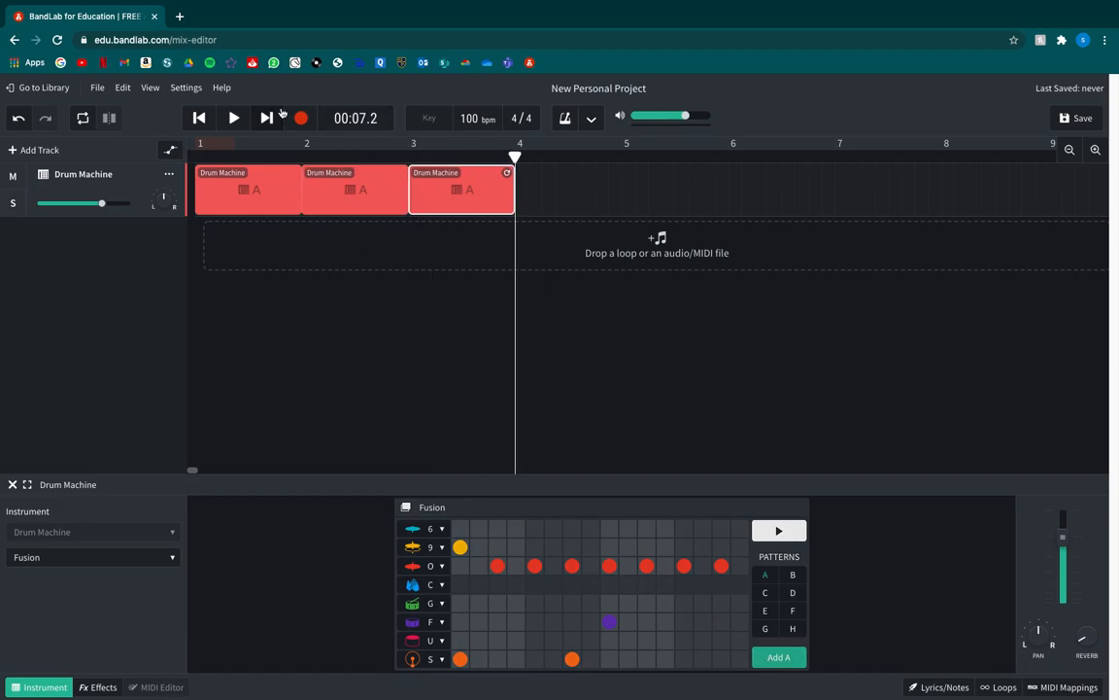
pyautogui.click(199, 117)
pyautogui.click(234, 117)
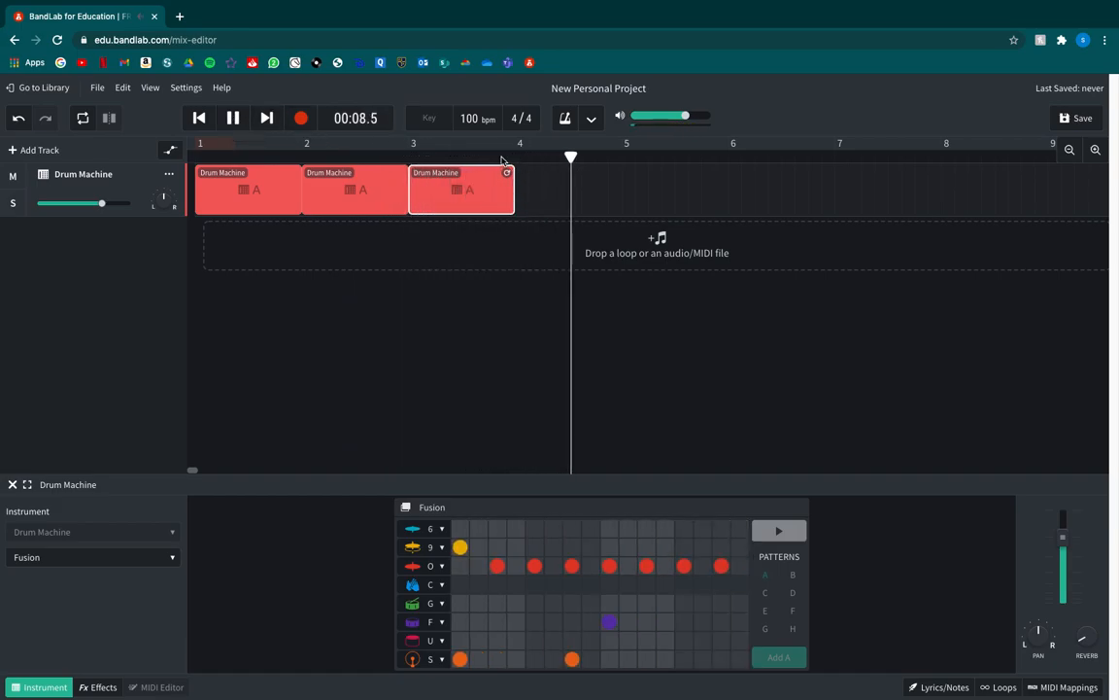
# Pause playback, move the playhead back to bar 4 and deselect the region.
pyautogui.click(244, 127)
pyautogui.moveTo(635, 159); pyautogui.dragTo(513, 175)
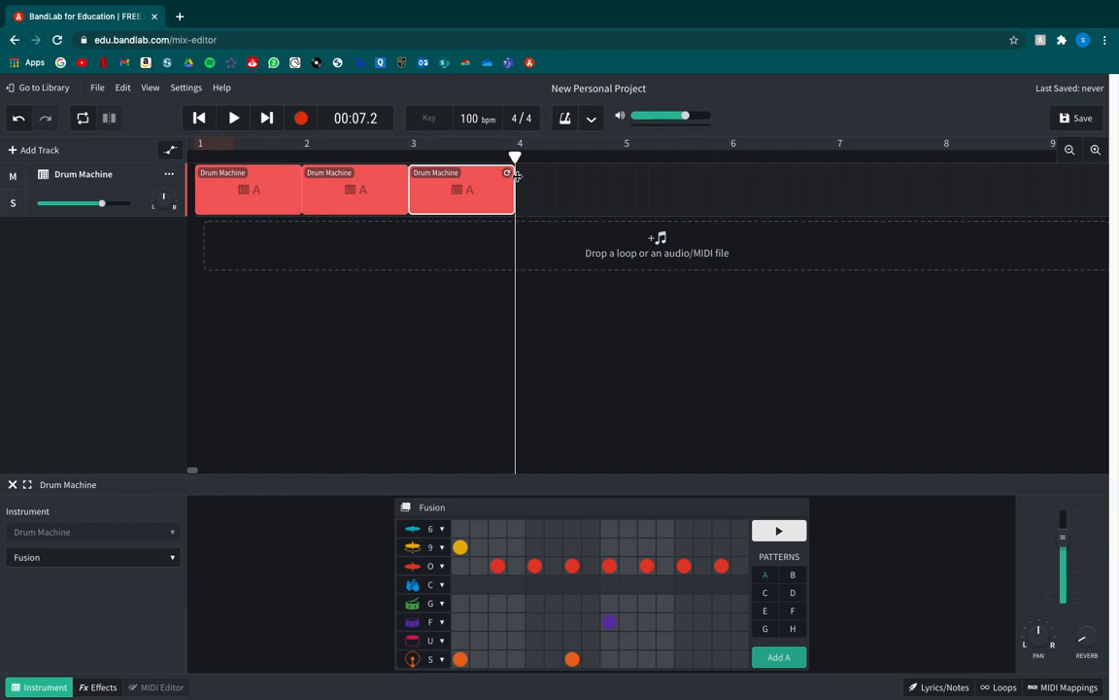
pyautogui.click(453, 287)
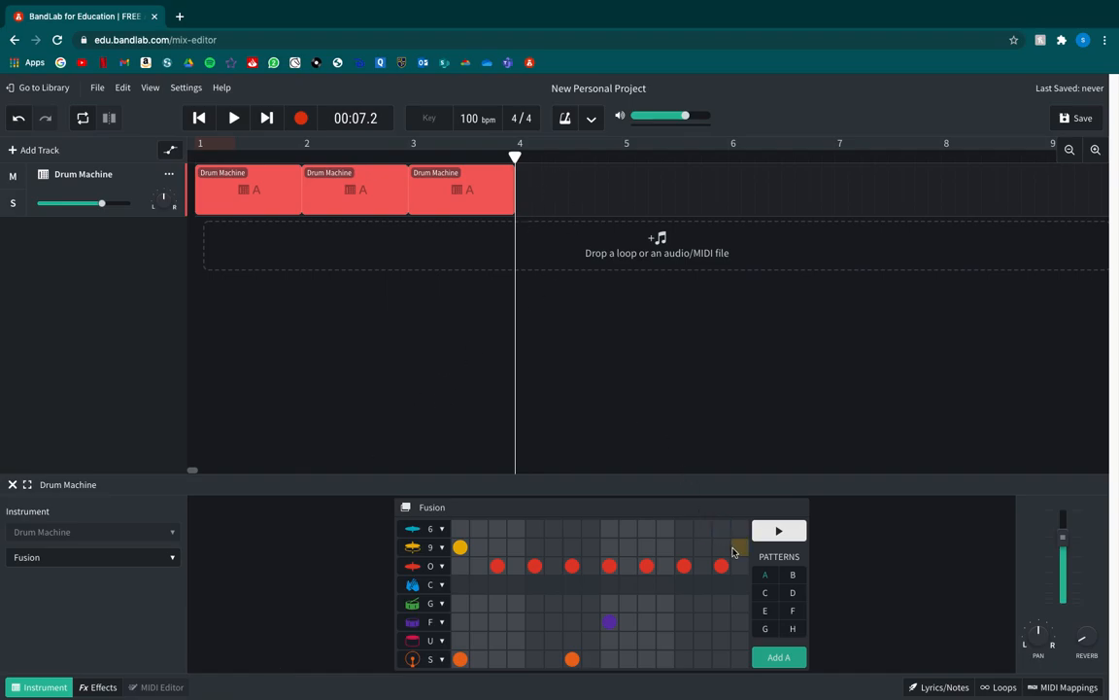
# Switch to pattern B, and place a kick on step 1 and hi-hats on every odd-numbered step.
pyautogui.click(793, 576)
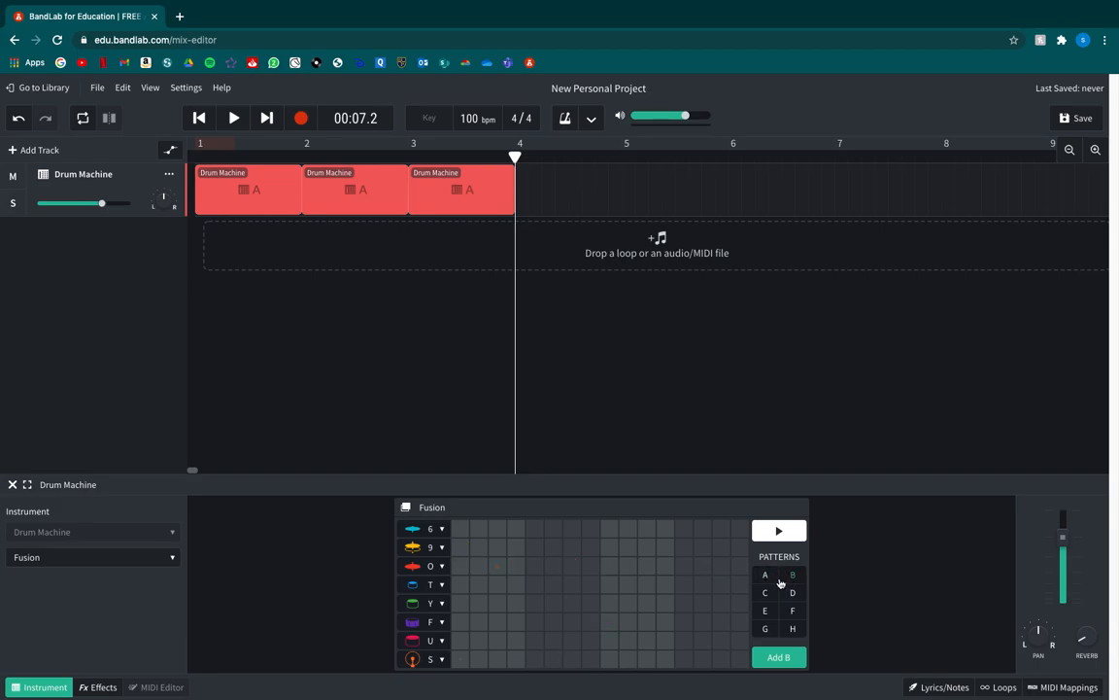
pyautogui.click(460, 659)
pyautogui.click(461, 566)
pyautogui.click(498, 566)
pyautogui.click(535, 566)
pyautogui.click(572, 565)
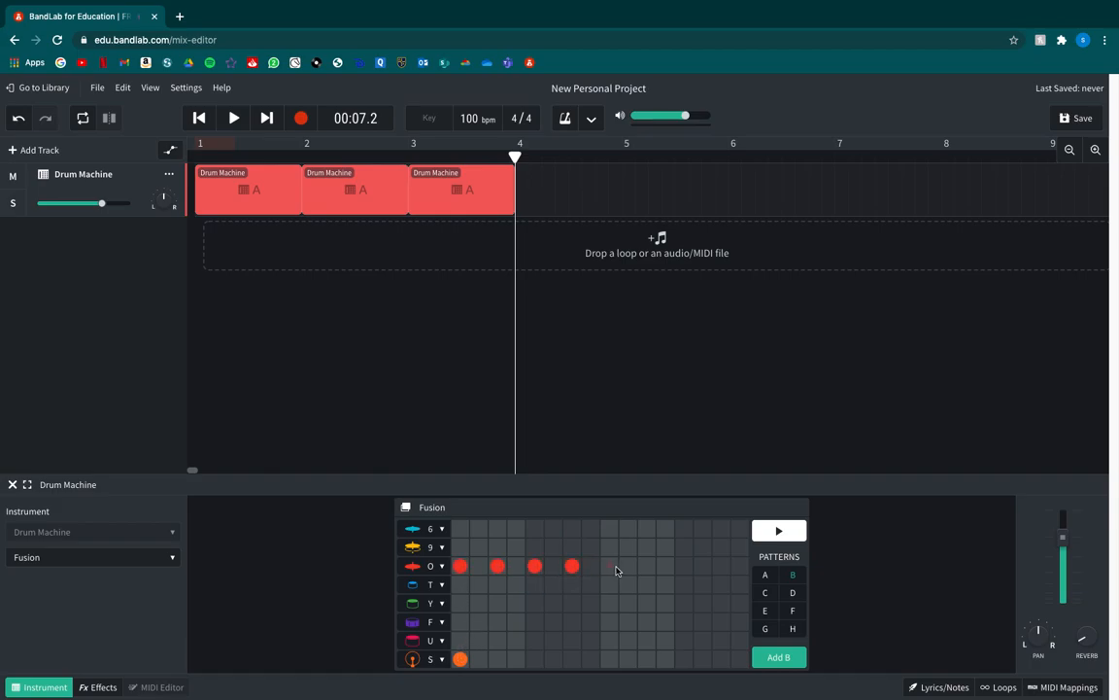
pyautogui.click(684, 565)
pyautogui.click(721, 565)
# Add a snare on step 9 of pattern B and preview the pattern.
pyautogui.click(609, 603)
pyautogui.click(610, 622)
pyautogui.click(778, 531)
pyautogui.click(774, 534)
pyautogui.click(516, 660)
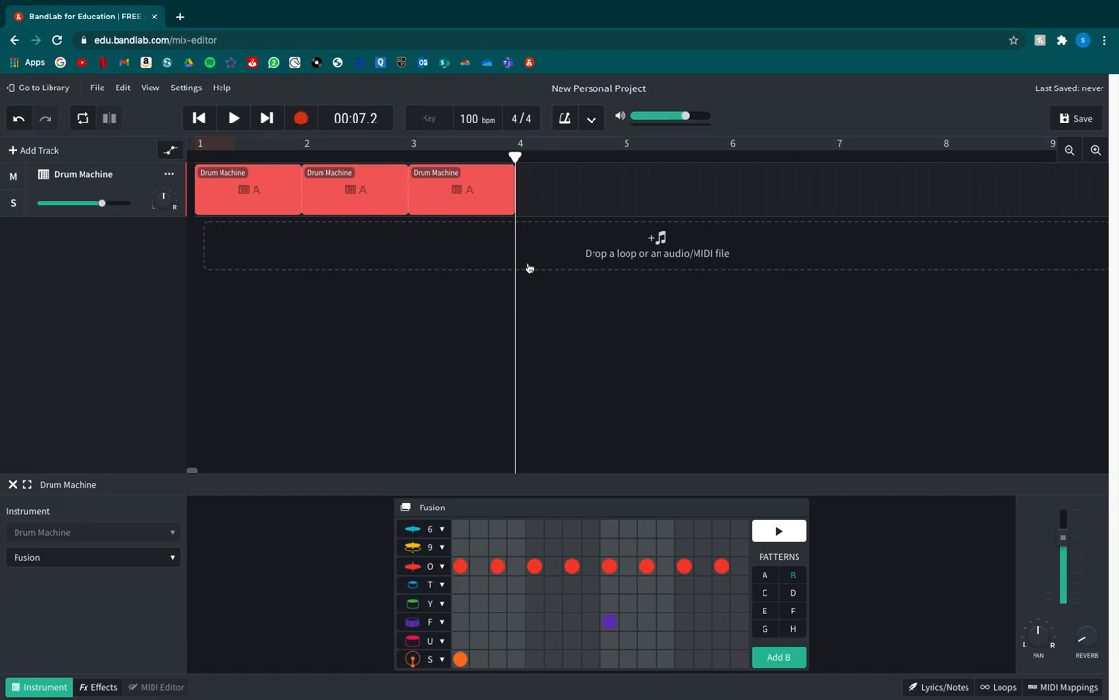
# Add the line "Variation / Turnaround" below the beat notes in the lyrics and notes, and hide them again.
pyautogui.click(931, 686)
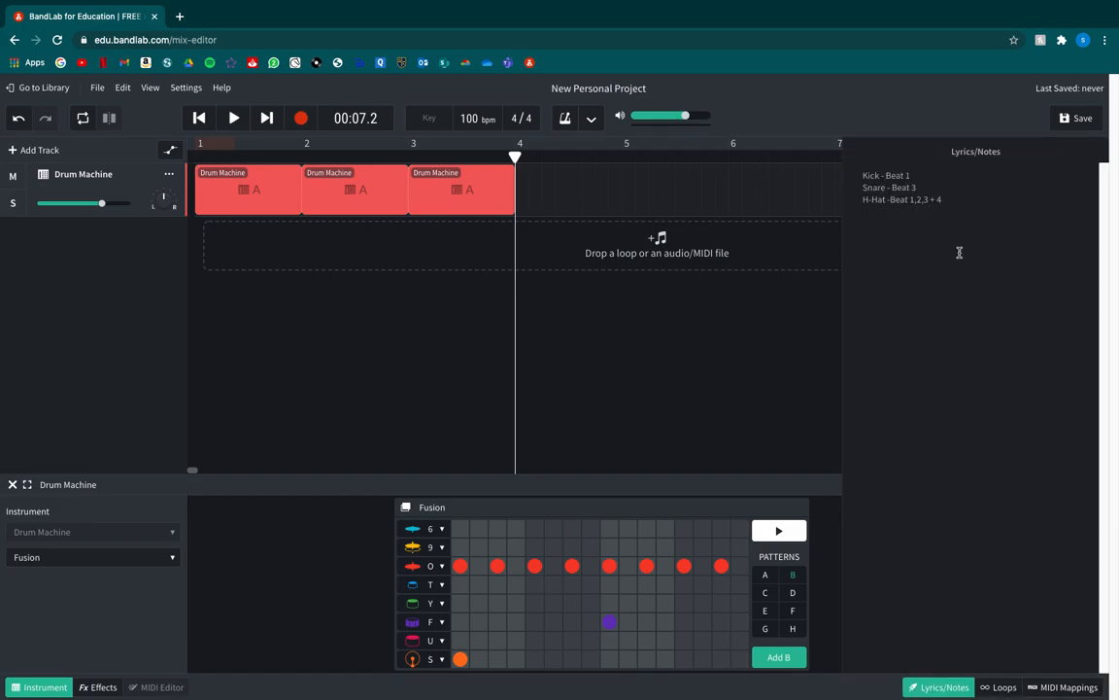
pyautogui.click(952, 235)
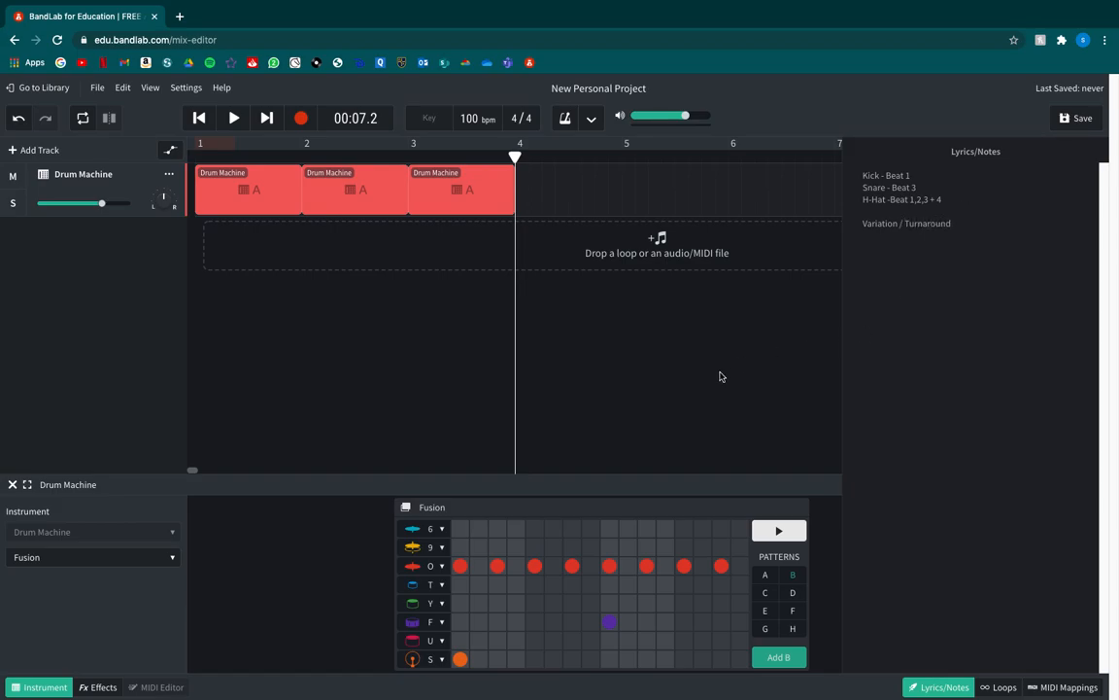
pyautogui.click(937, 691)
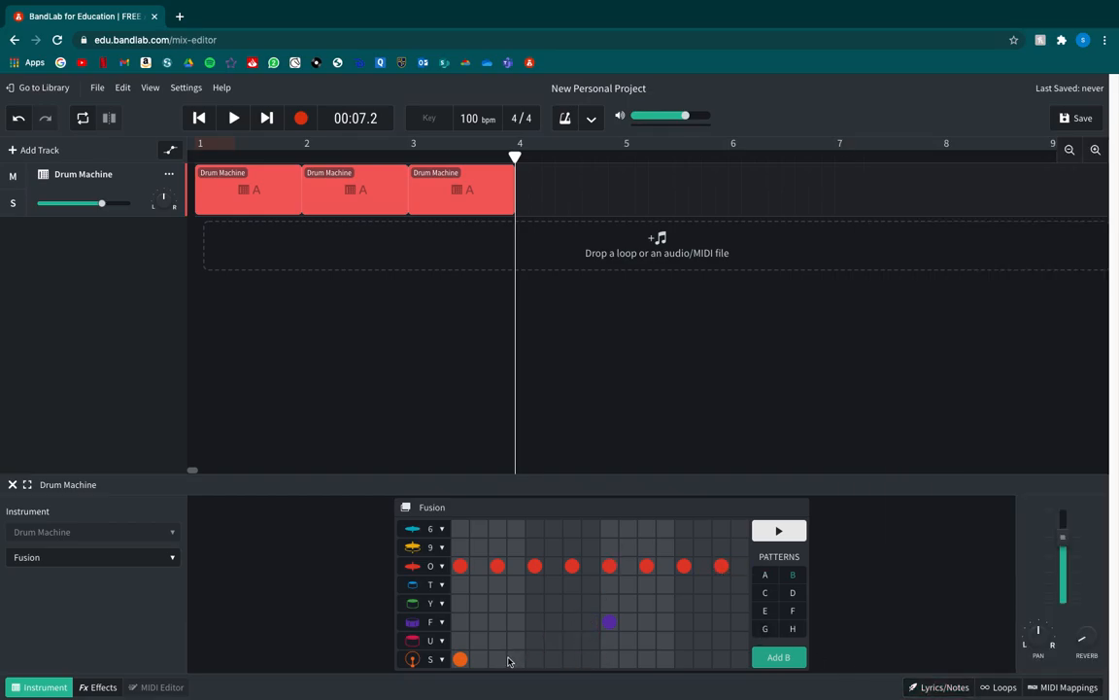
# Add kicks on steps 4 and 7 of pattern B while previewing the pattern.
pyautogui.click(516, 660)
pyautogui.click(779, 530)
pyautogui.click(571, 660)
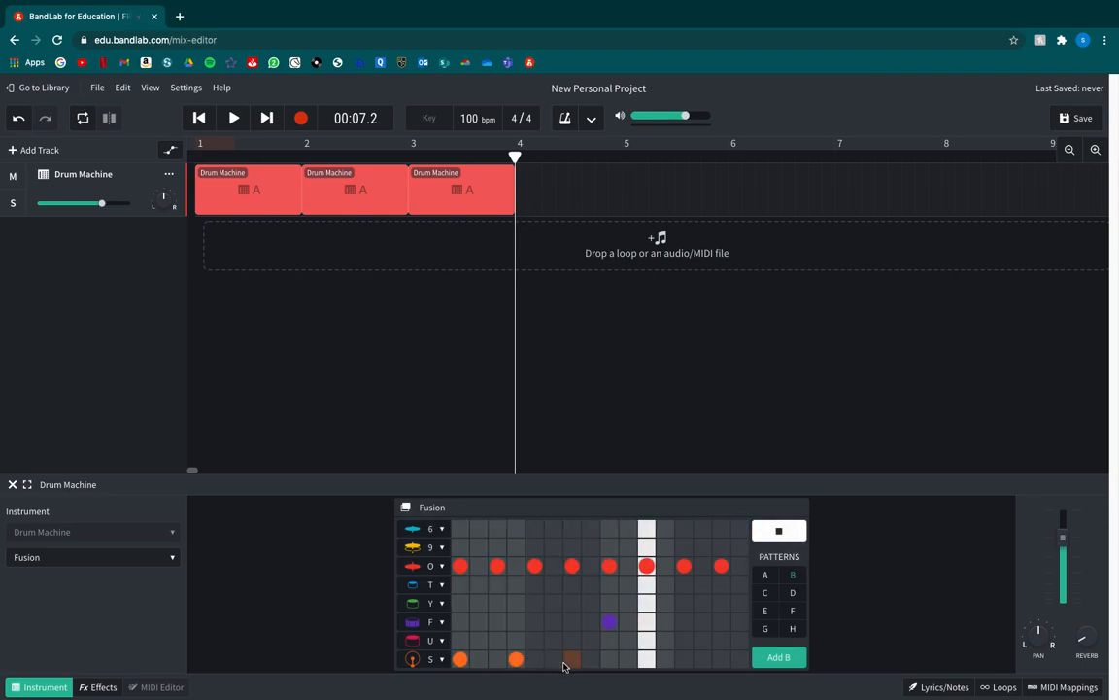
# Add snares on steps 2, 12, 15 and 16 of pattern B while the preview plays.
pyautogui.click(495, 624)
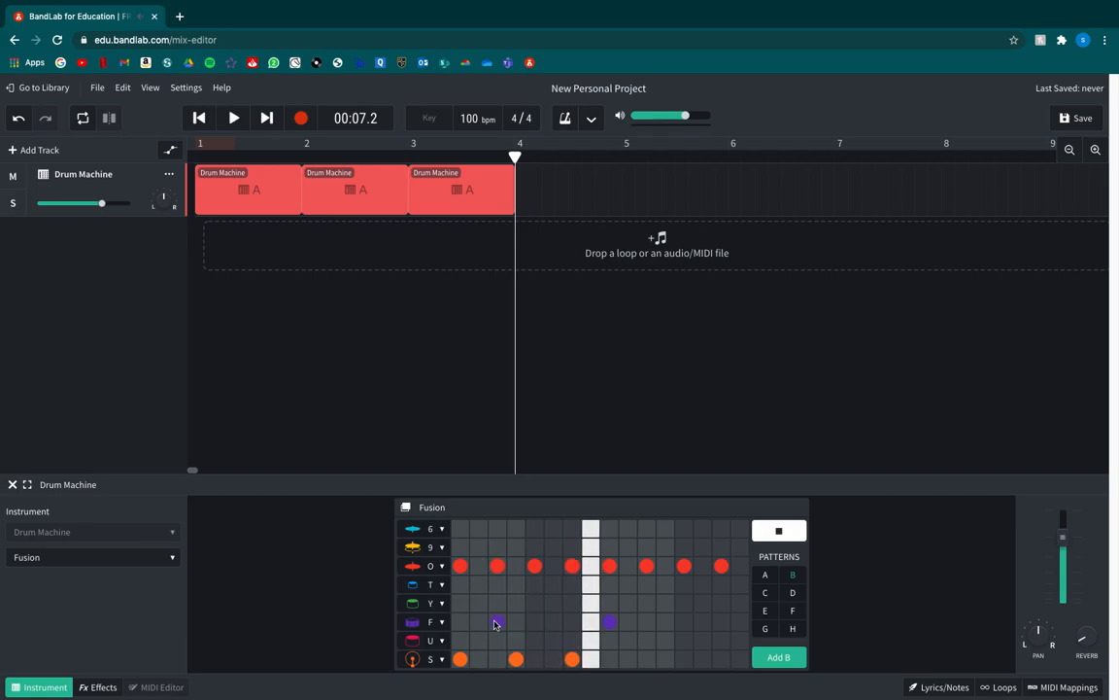
pyautogui.click(494, 624)
pyautogui.click(479, 623)
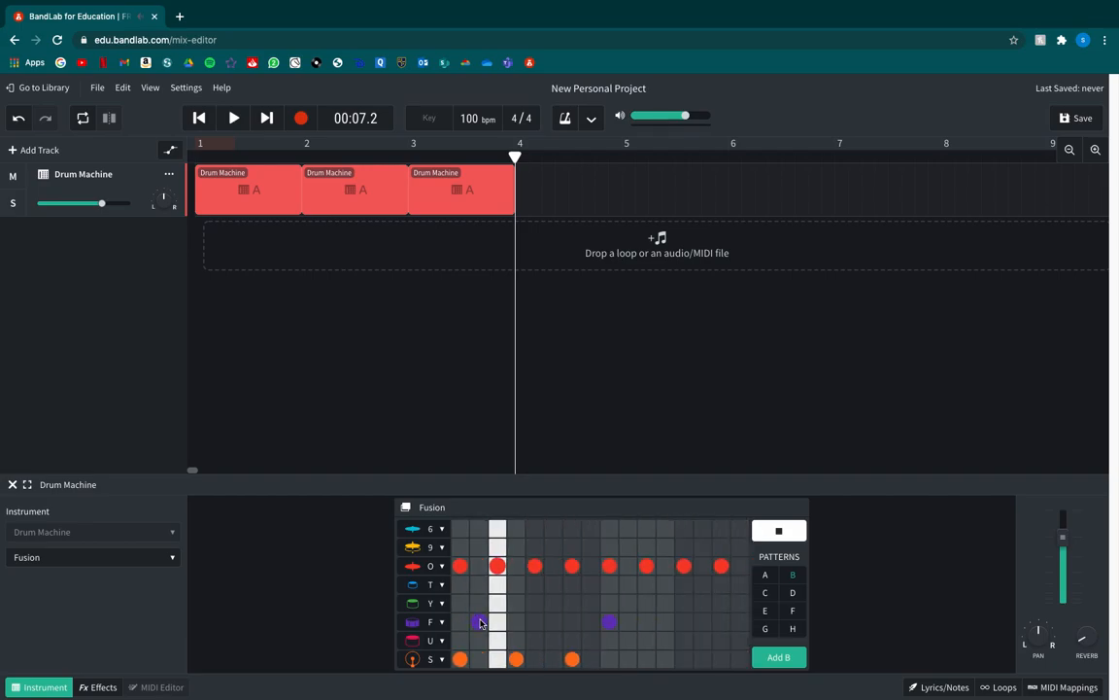
pyautogui.click(664, 623)
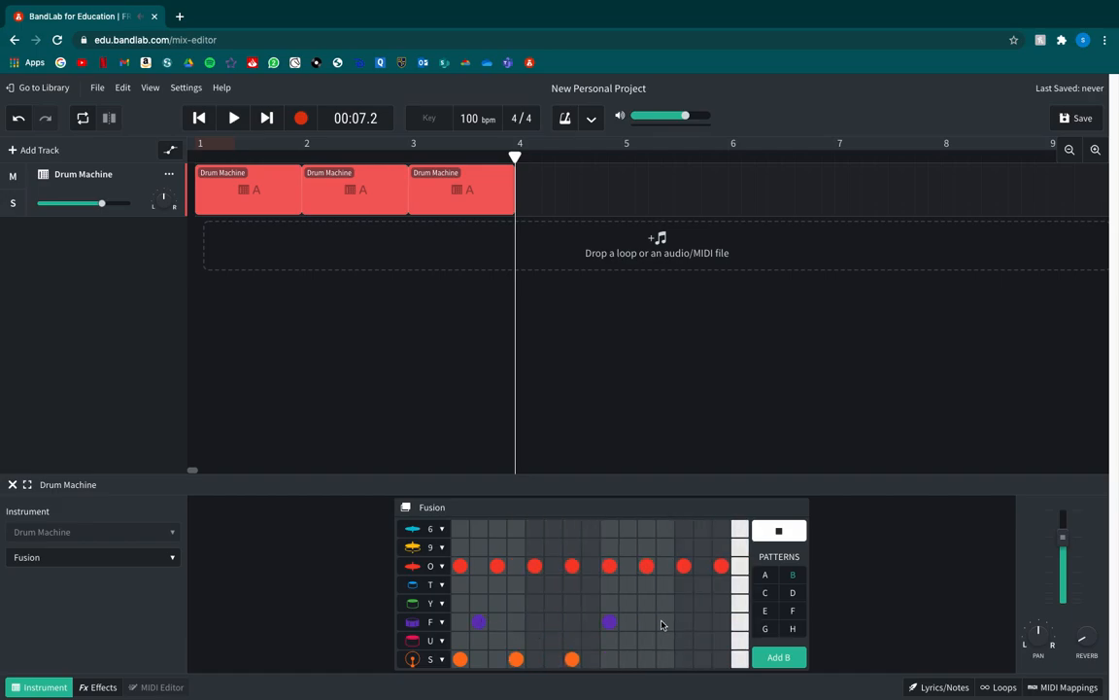
pyautogui.click(721, 622)
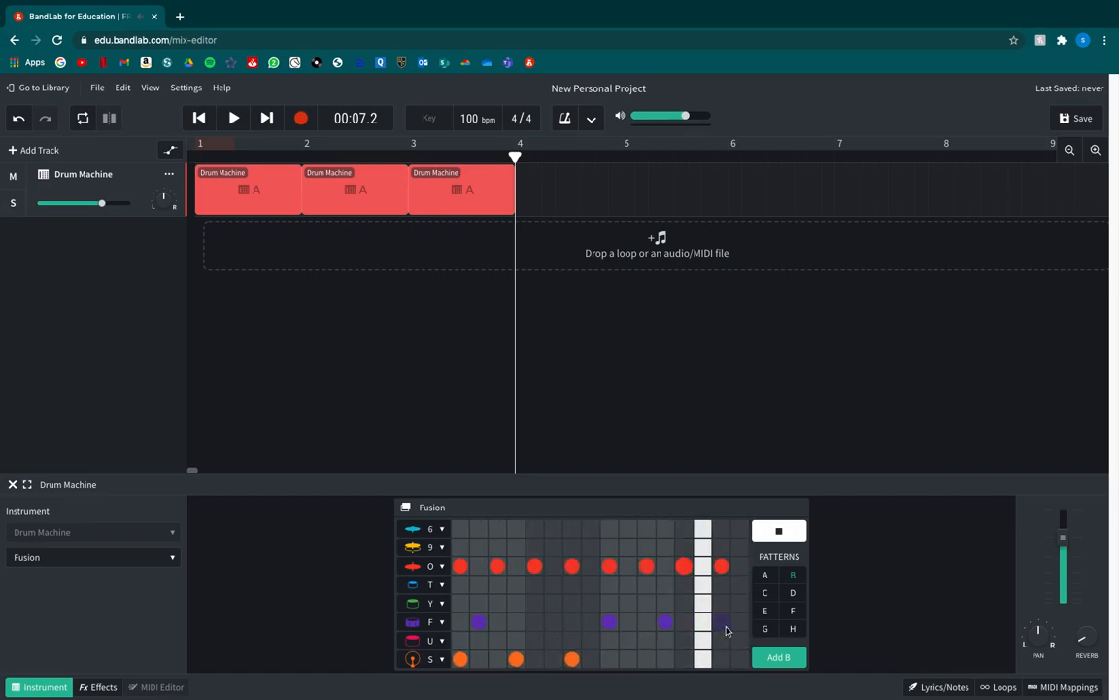
pyautogui.click(739, 623)
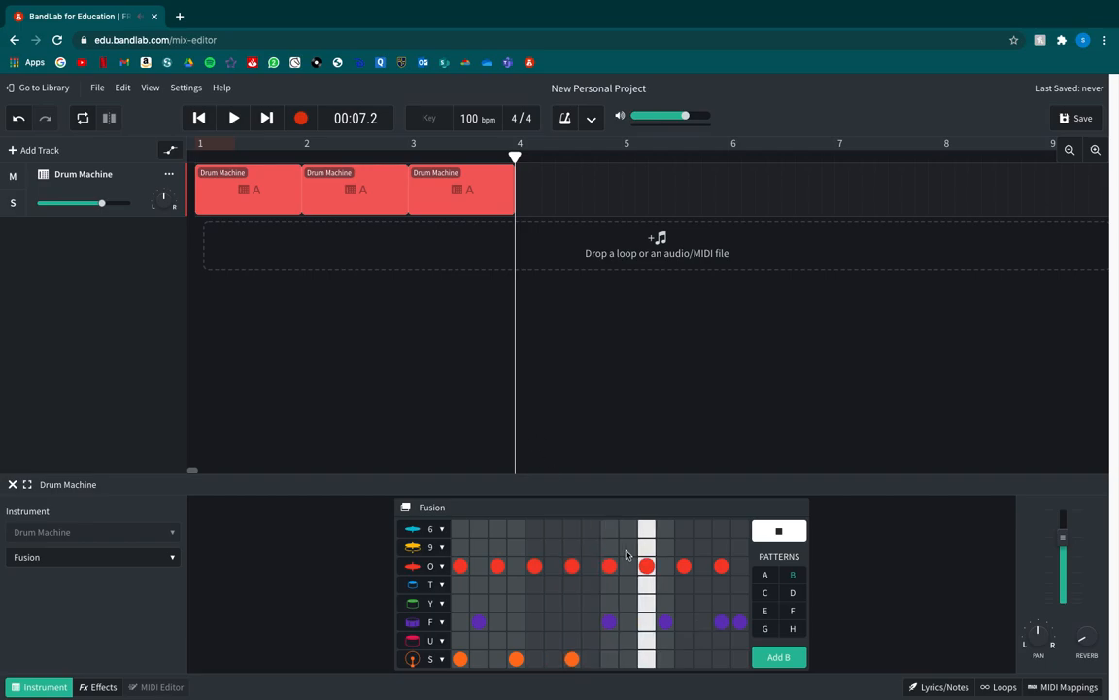
# Add a kick on step 14 and hi-hats on steps 14 and 16 of pattern B.
pyautogui.click(702, 661)
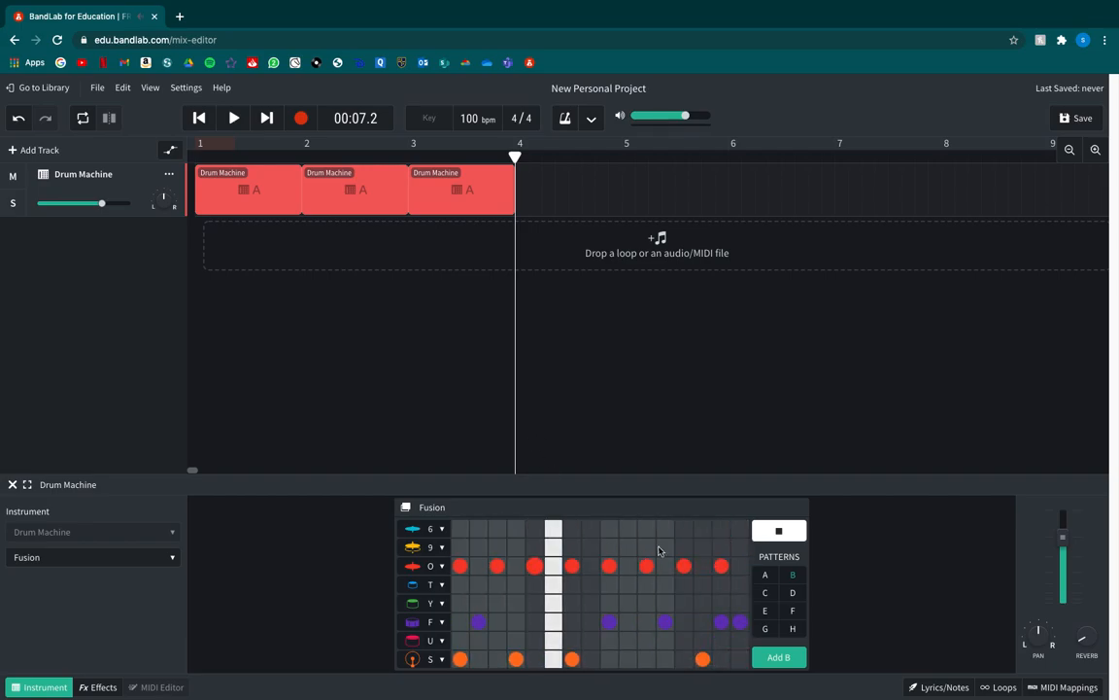
pyautogui.click(702, 565)
pyautogui.click(739, 566)
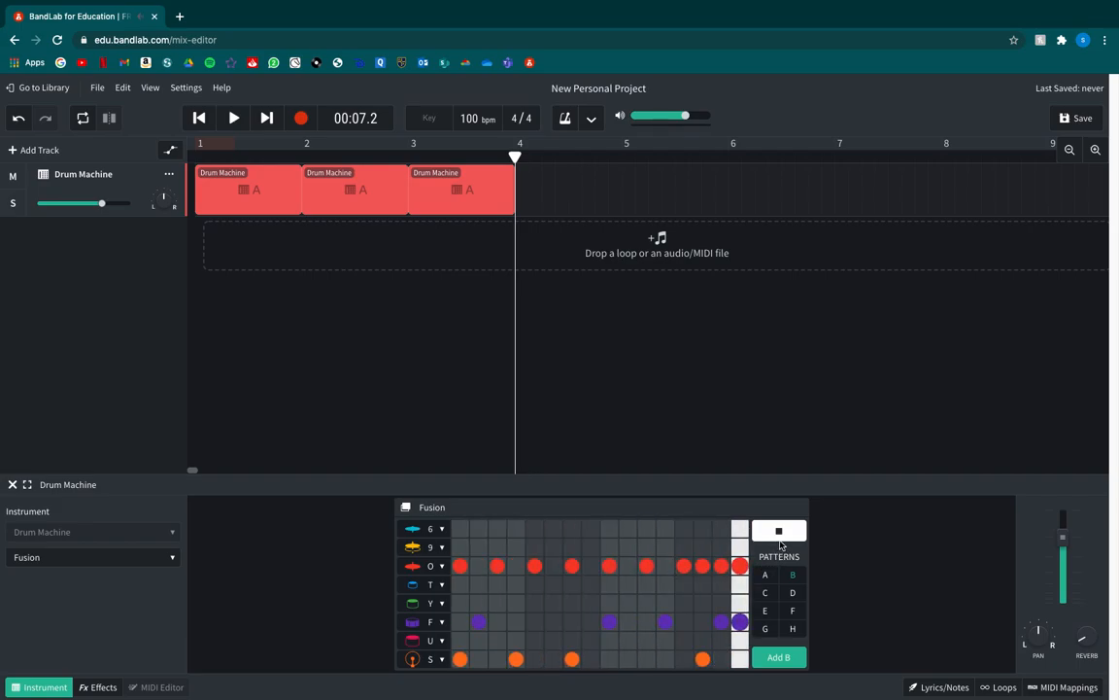
# Stop the preview, remove the hi-hat on step 14 of pattern B, and preview the pattern again.
pyautogui.click(779, 531)
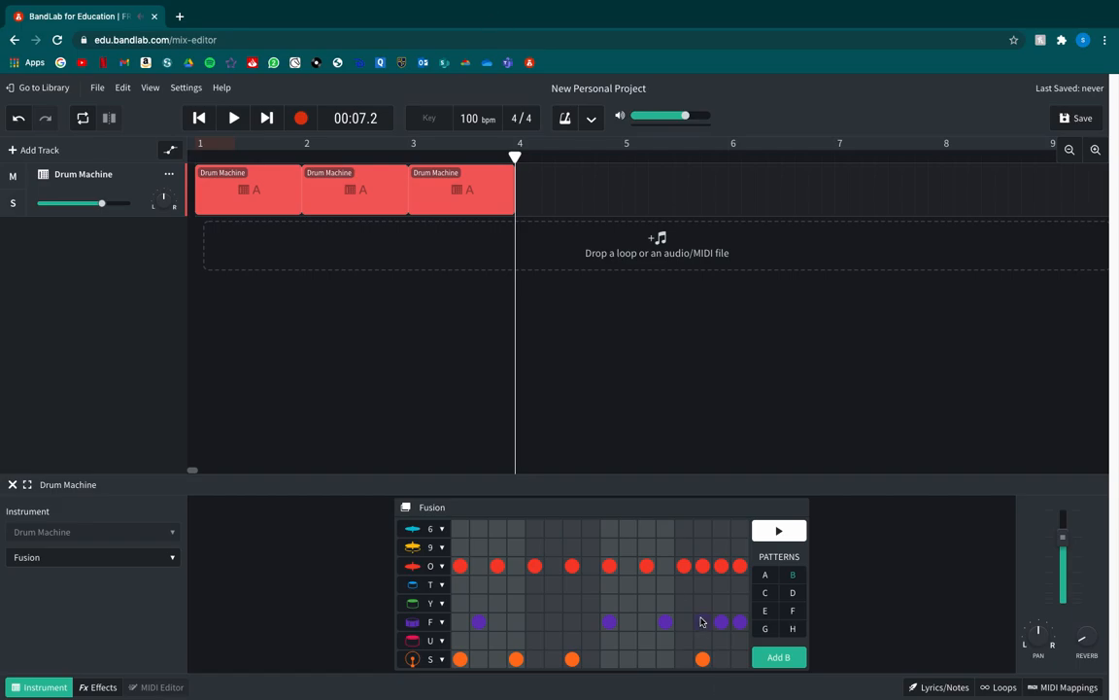
pyautogui.click(703, 566)
pyautogui.click(780, 531)
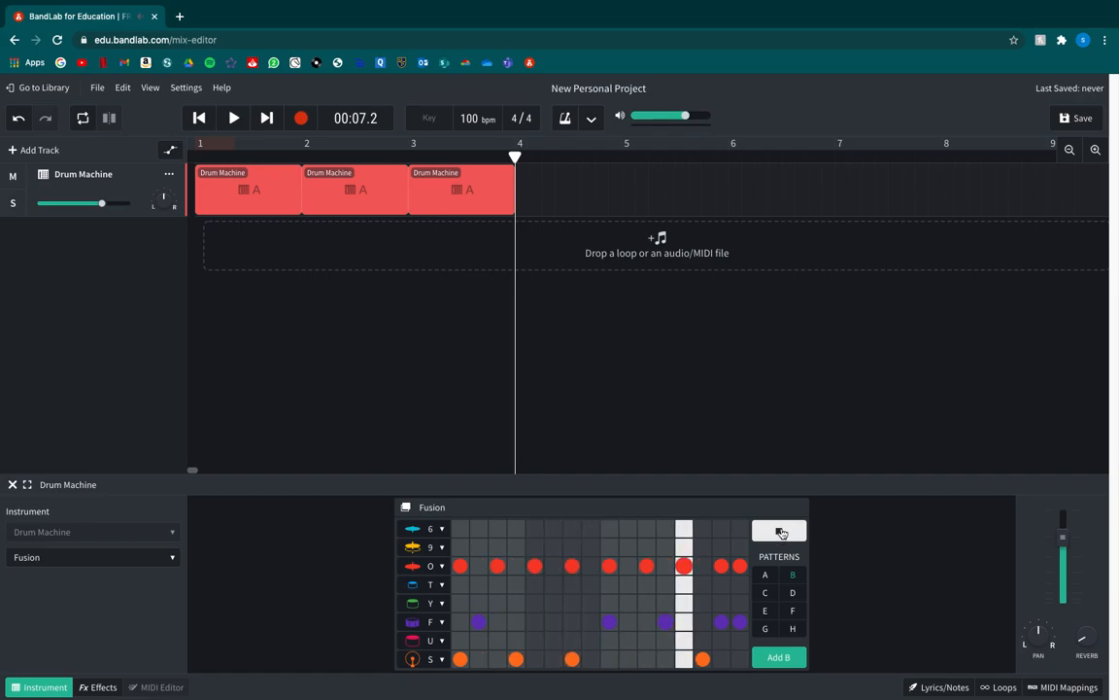
pyautogui.click(779, 530)
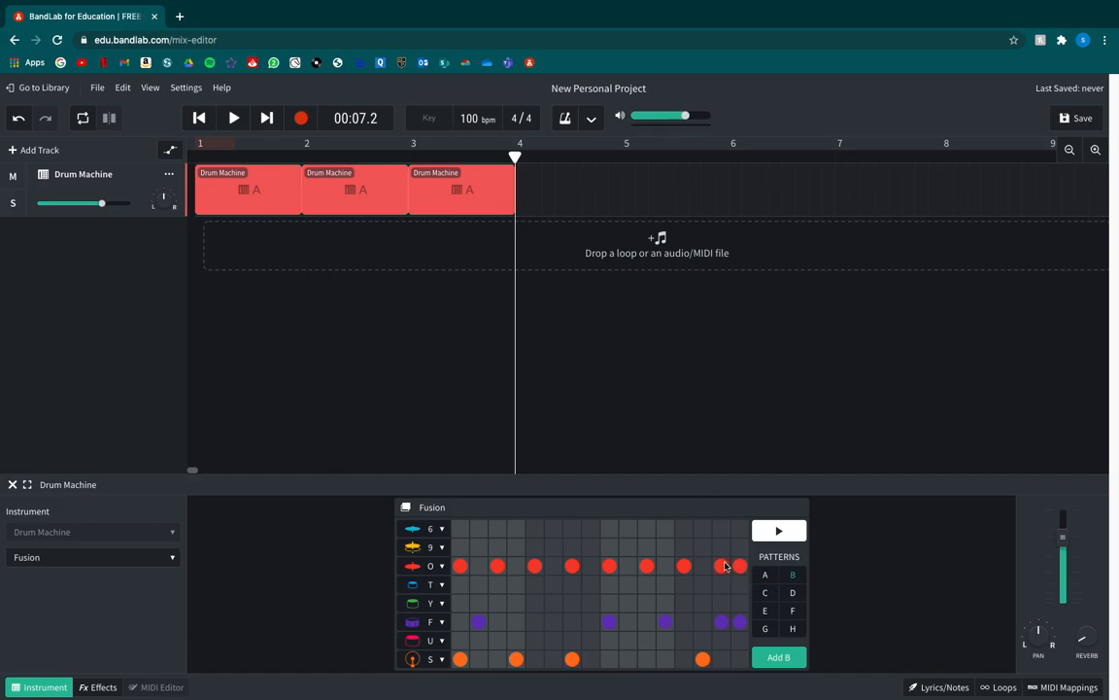
# Add pattern B to the Drum Machine track at bar 4, after the three pattern A regions.
pyautogui.click(778, 657)
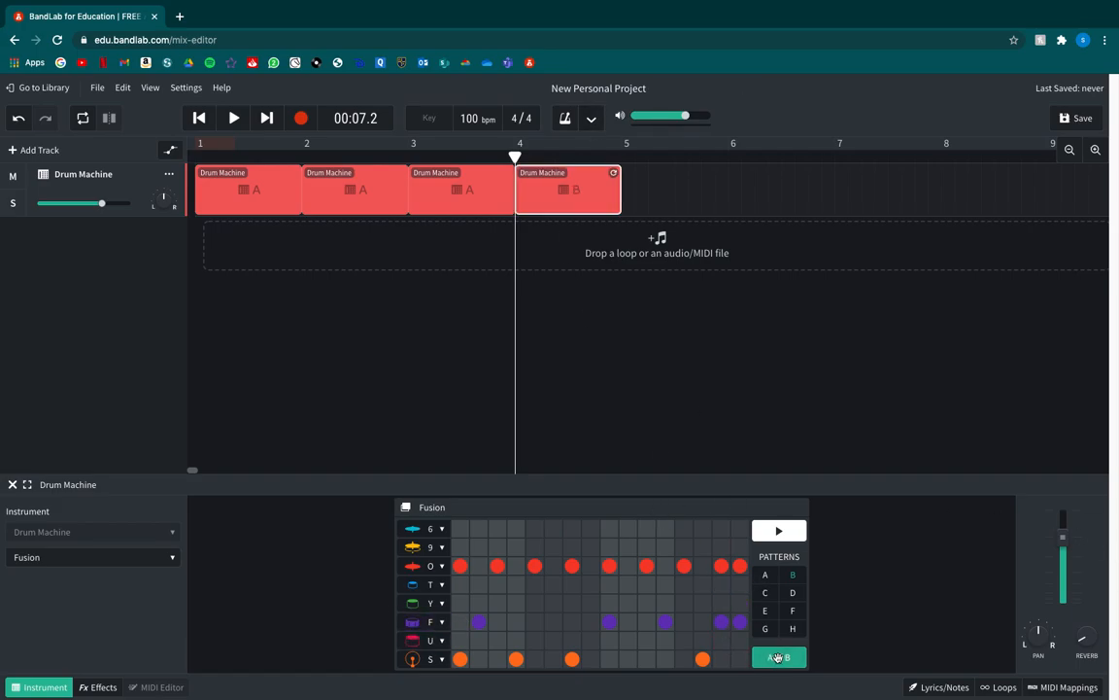
pyautogui.click(243, 192)
pyautogui.click(350, 192)
pyautogui.click(456, 192)
pyautogui.click(564, 194)
# Enable looping and set the loop range from bar 1 to the start of bar 5, covering all four regions.
pyautogui.moveTo(213, 138); pyautogui.dragTo(606, 143)
pyautogui.click(225, 142)
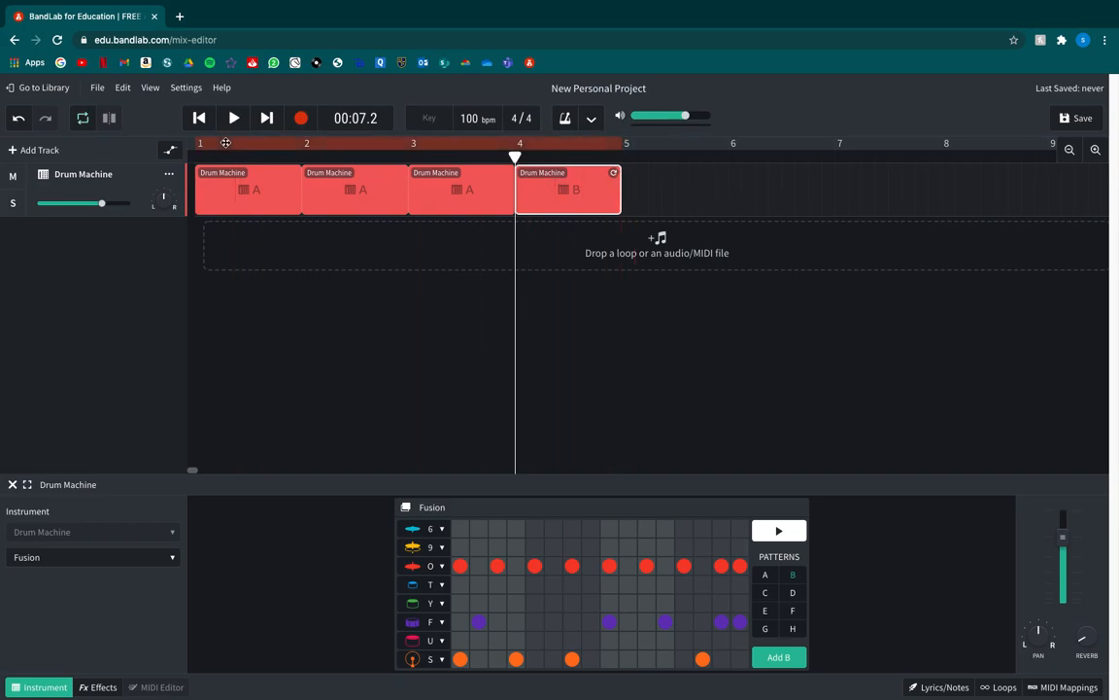
pyautogui.moveTo(677, 146); pyautogui.dragTo(515, 122)
pyautogui.moveTo(272, 143); pyautogui.dragTo(379, 144)
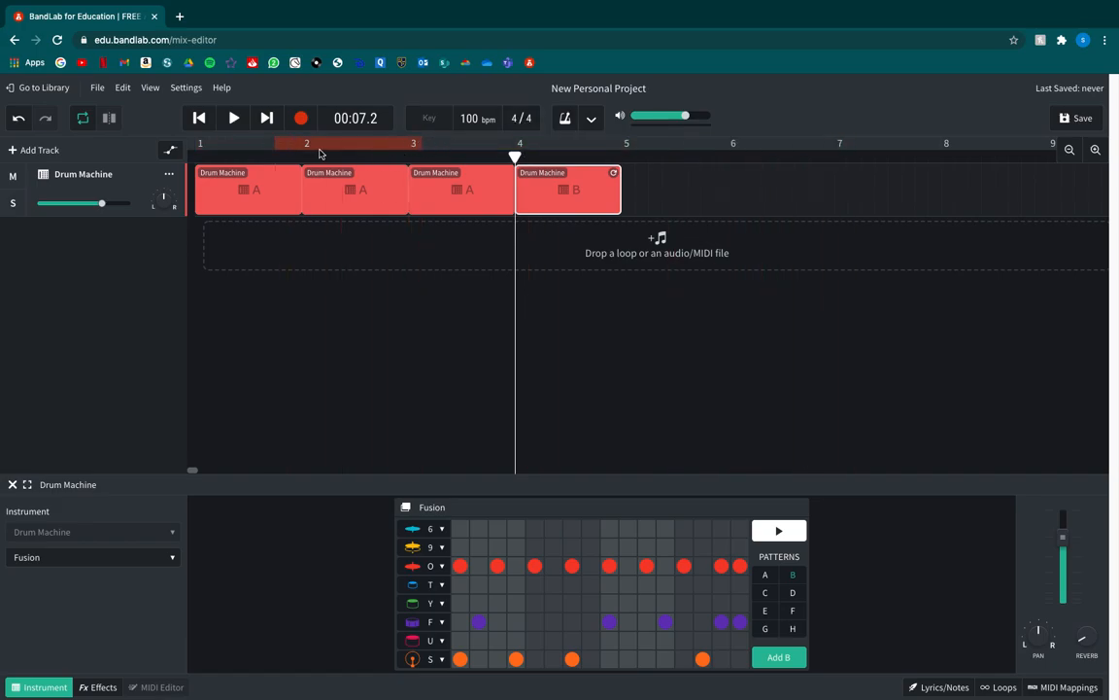
pyautogui.moveTo(199, 148); pyautogui.dragTo(614, 191)
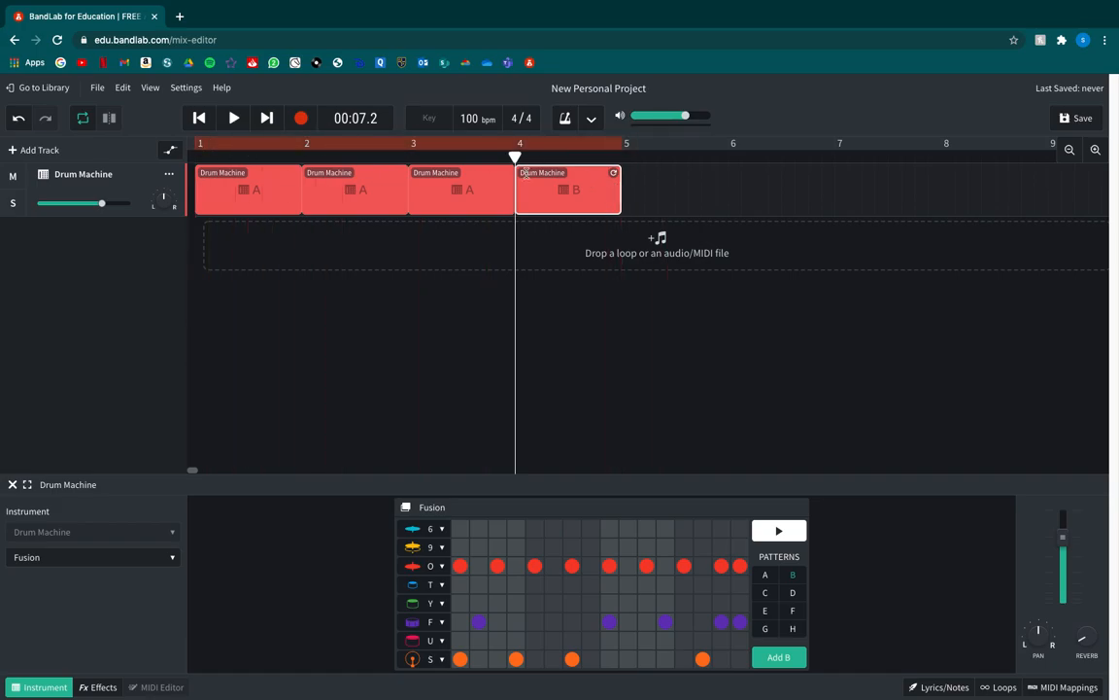
# Play the looped four-bar arrangement and pause it.
pyautogui.press('space')
pyautogui.press('space')
pyautogui.click(232, 118)
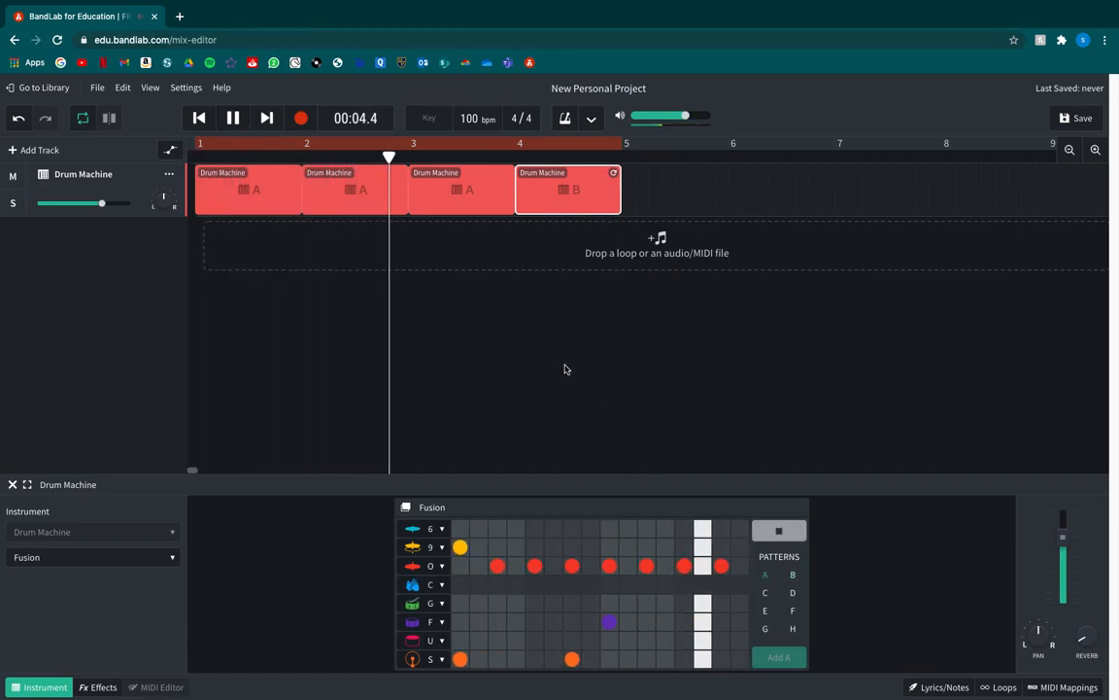
pyautogui.press('space')
# Select the bar 1 region, replace the cymbal on step 1 of pattern A with a hi-hat, and preview the pattern.
pyautogui.click(771, 535)
pyautogui.click(237, 185)
pyautogui.click(460, 566)
pyautogui.click(207, 122)
pyautogui.press('space')
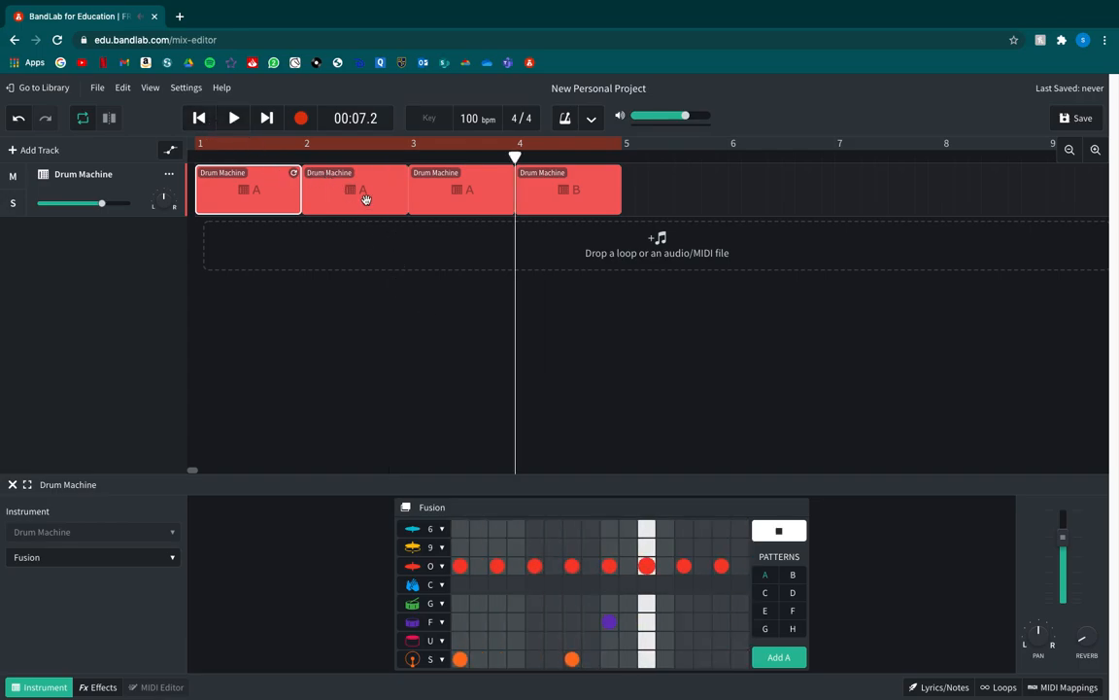
pyautogui.press('space')
# Play the arrangement from the project start and pause it in bar 2.
pyautogui.click(199, 117)
pyautogui.click(233, 117)
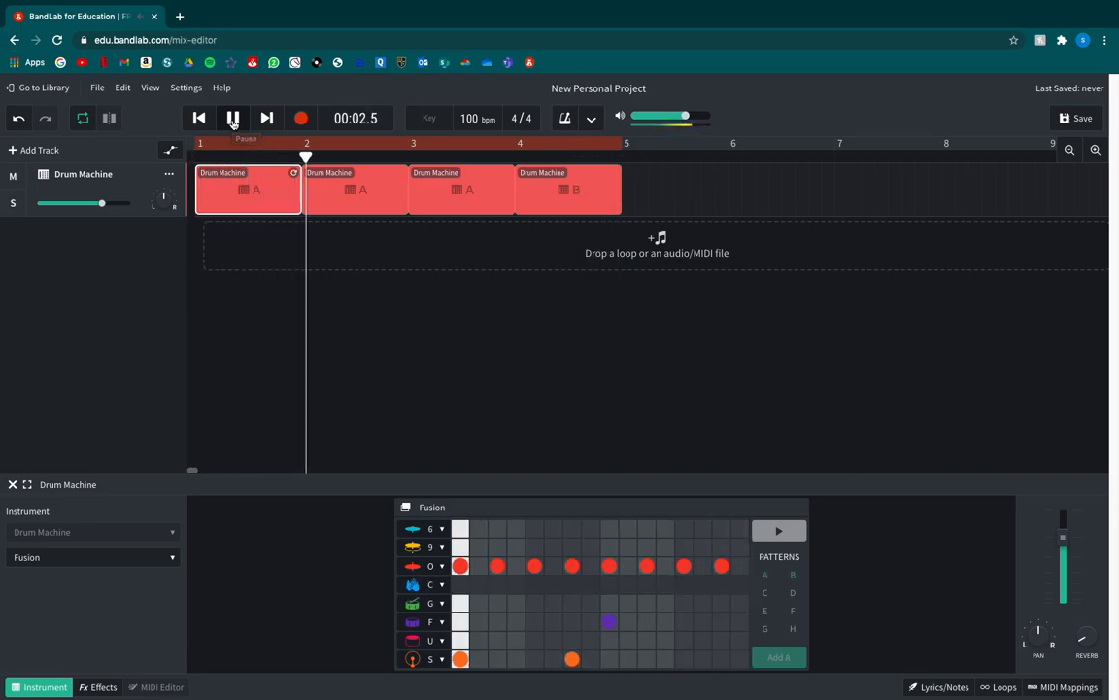
pyautogui.click(233, 119)
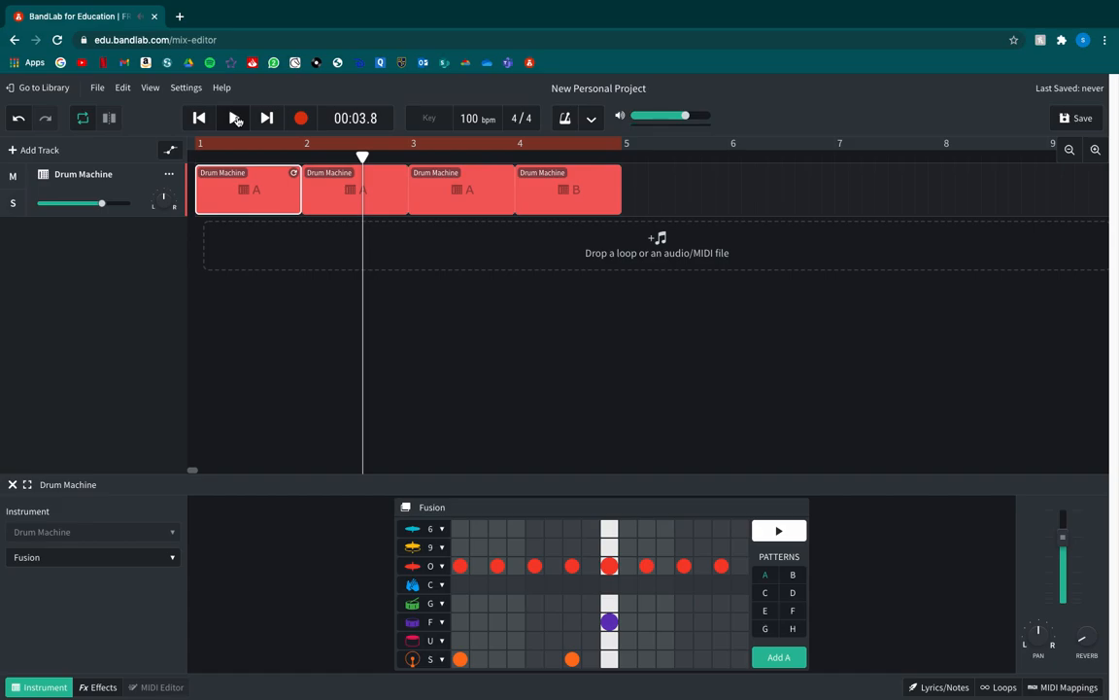
# Select the bar 4 region to view pattern B, and return to the pattern A region at bar 1.
pyautogui.click(270, 233)
pyautogui.click(735, 285)
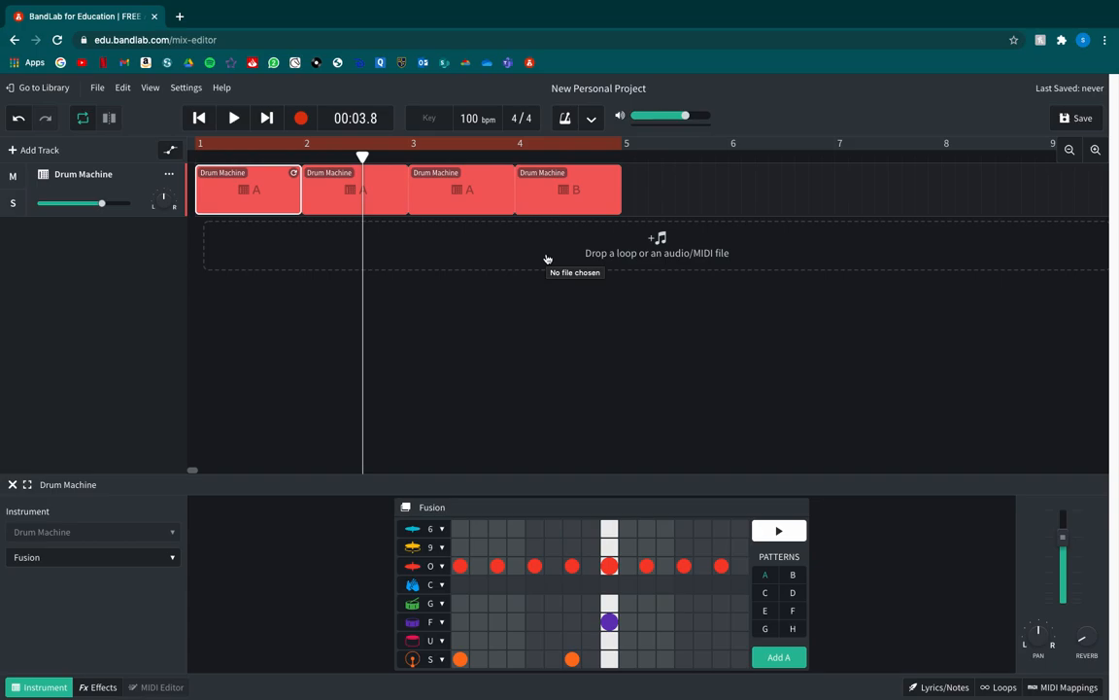
pyautogui.click(535, 191)
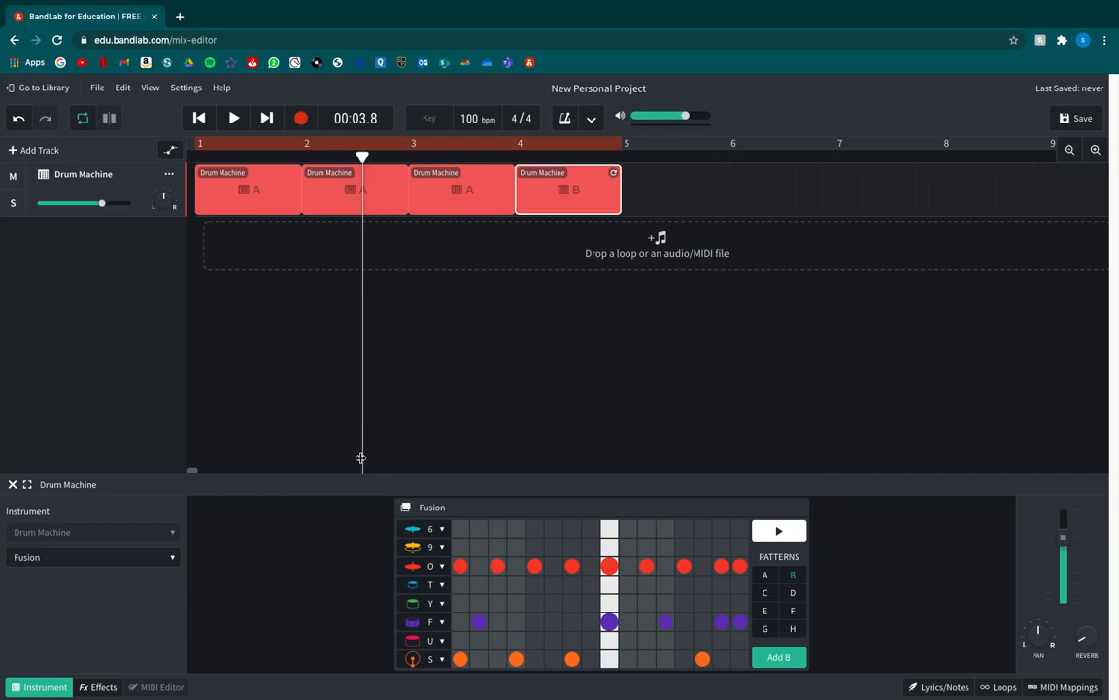
pyautogui.click(239, 179)
# Return the playhead to the project start and briefly play the arrangement.
pyautogui.click(199, 117)
pyautogui.click(233, 117)
pyautogui.click(232, 120)
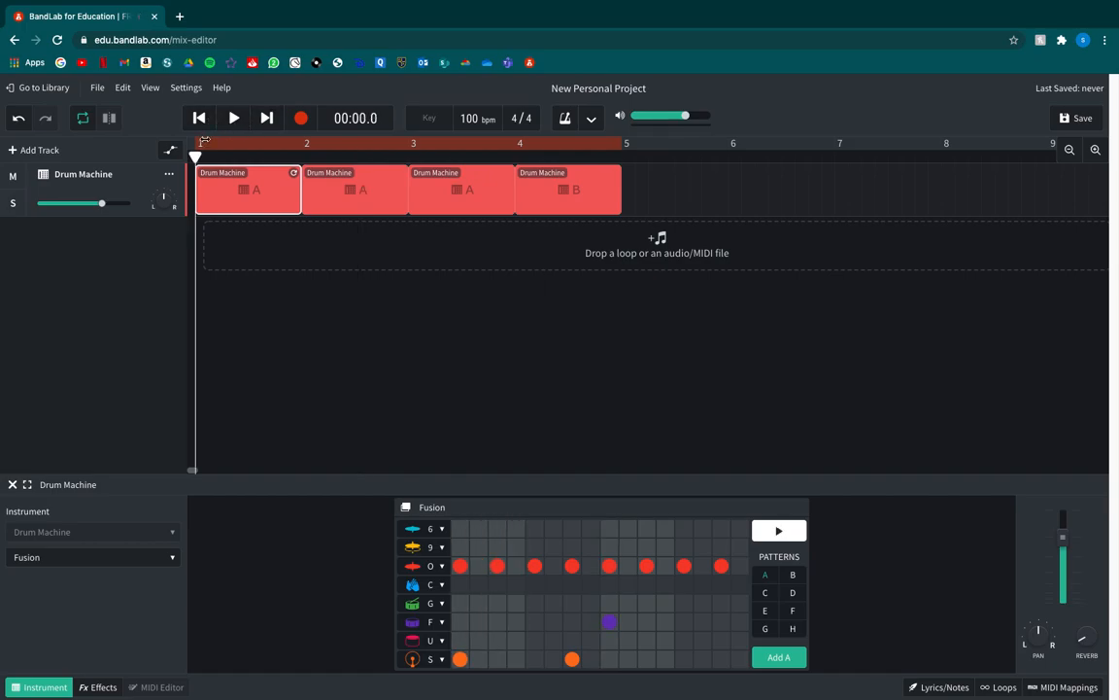
pyautogui.press('space')
pyautogui.press('space')
# Select the pattern A region at bar 2, and play and pause the arrangement within bar 1.
pyautogui.click(361, 190)
pyautogui.doubleClick(362, 191)
pyautogui.press('space')
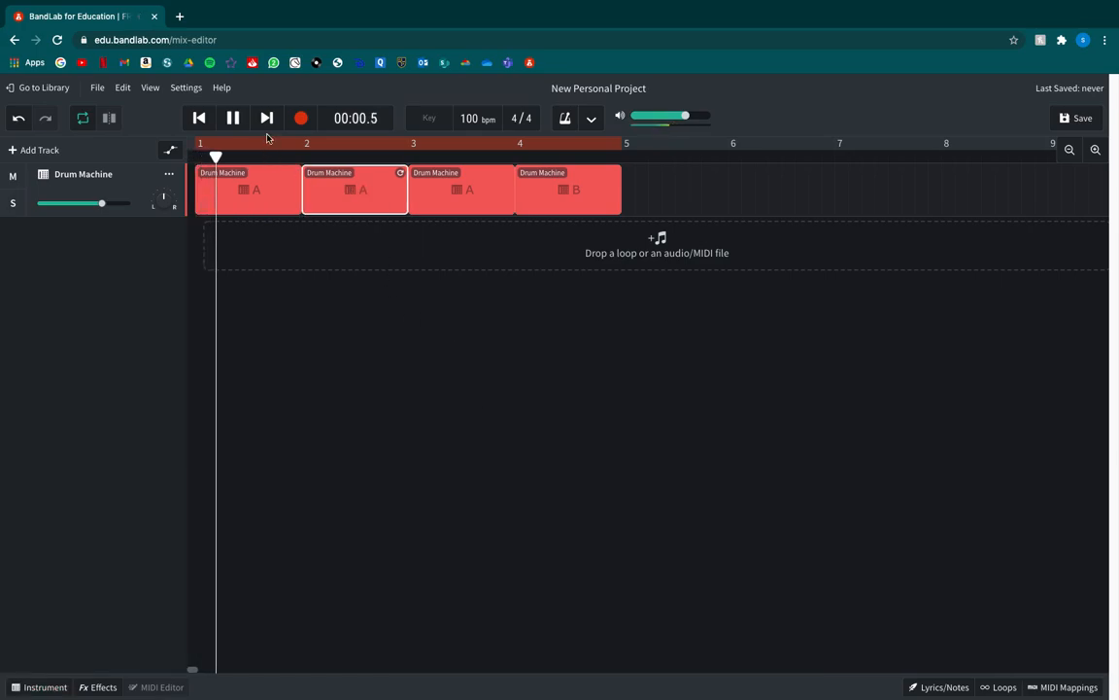
pyautogui.press('space')
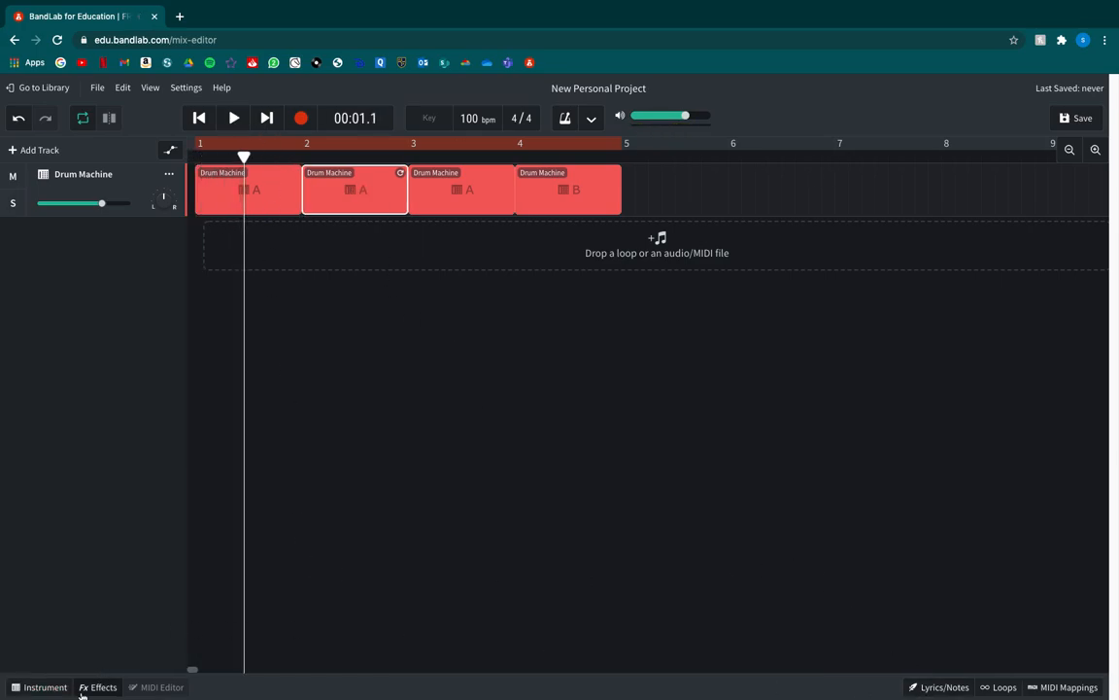
# Reopen the Drum Machine instrument editor and show the lyrics and notes.
pyautogui.click(38, 687)
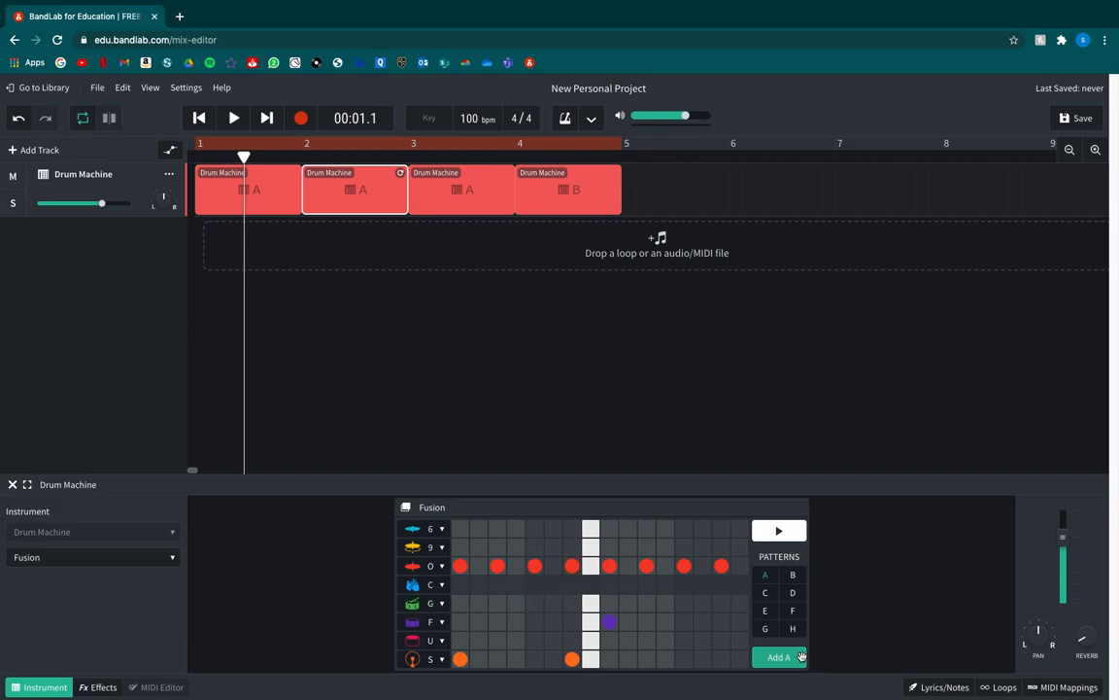
pyautogui.moveTo(949, 696)
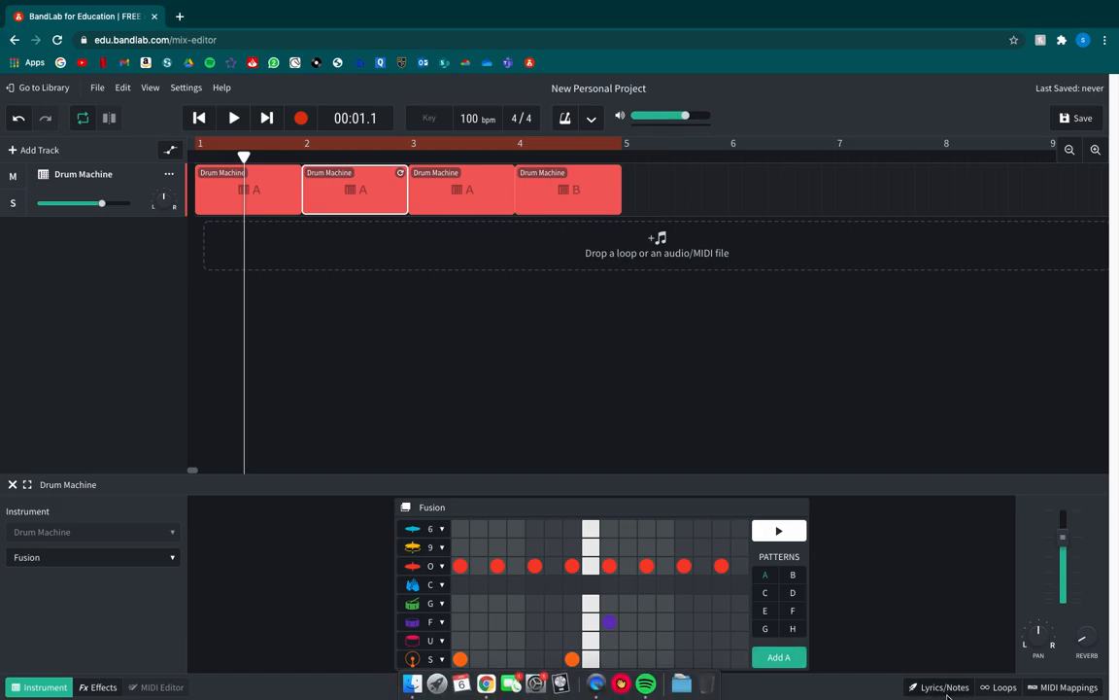
pyautogui.click(939, 687)
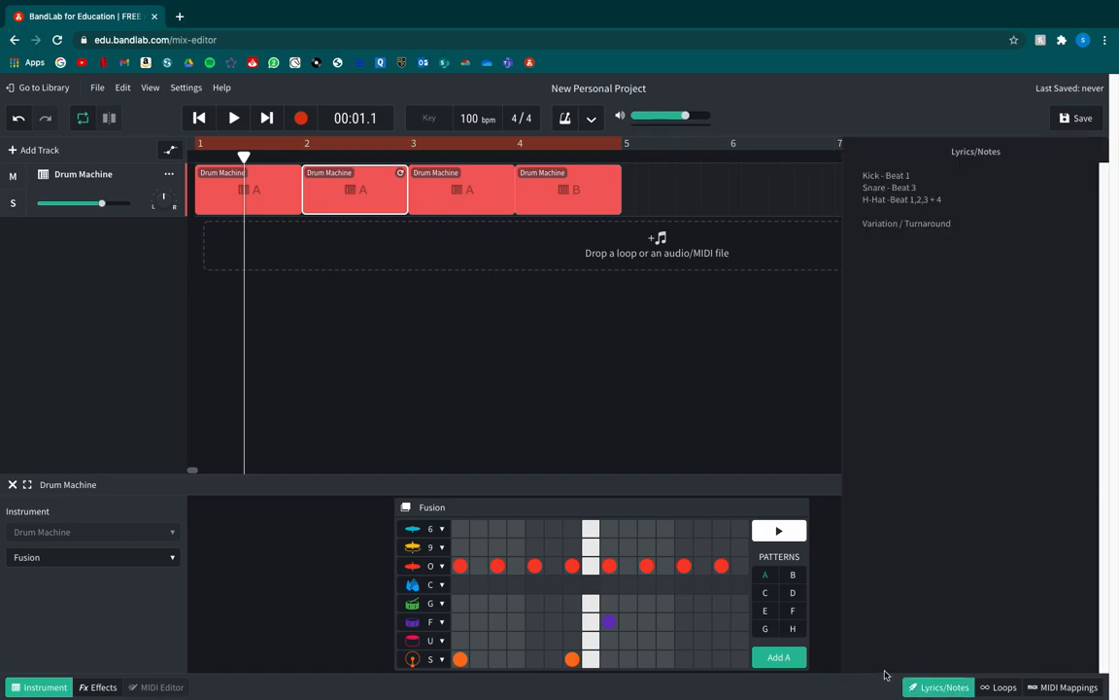
# Briefly play and pause the arrangement, and return the playhead to the project start.
pyautogui.click(226, 122)
pyautogui.click(227, 122)
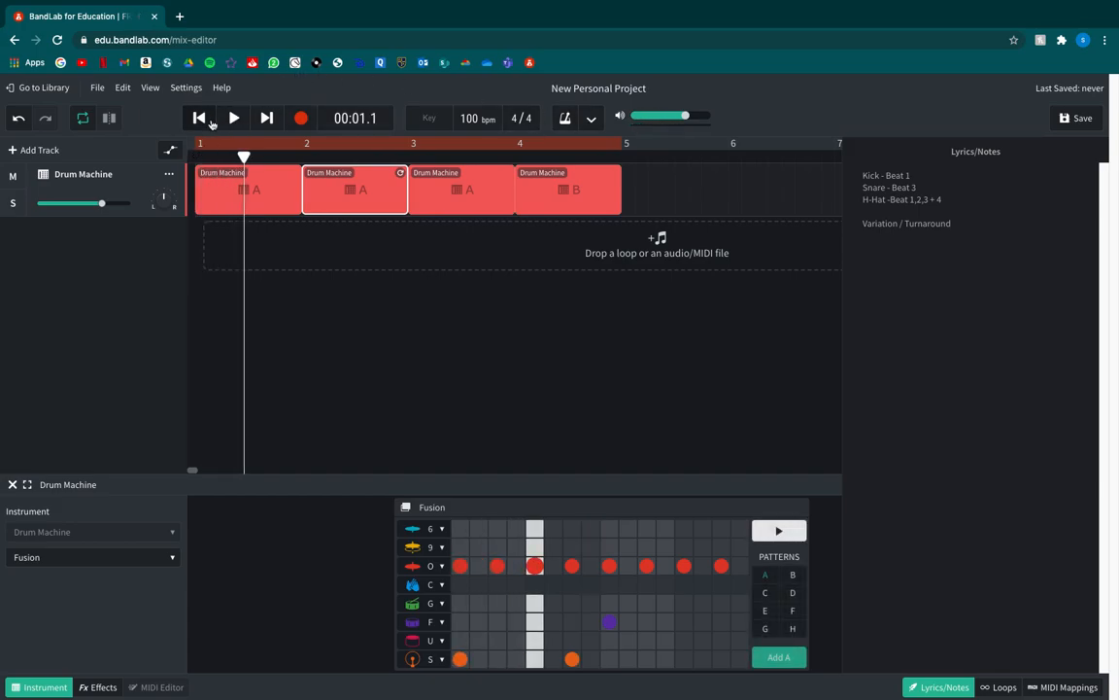
pyautogui.click(199, 117)
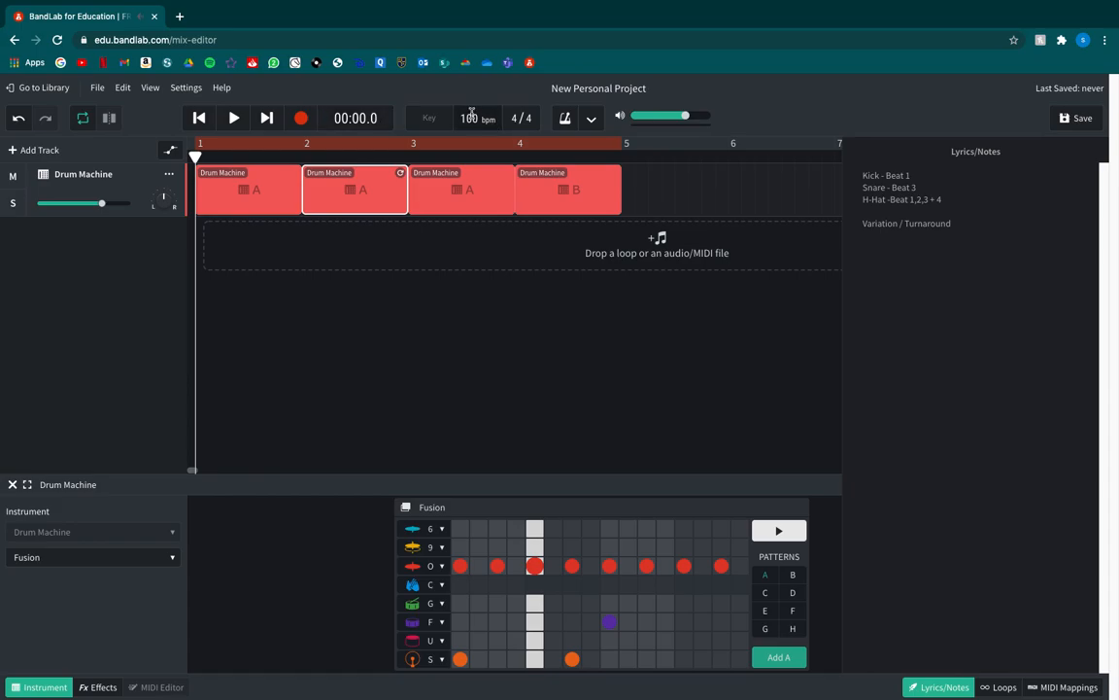
# Raise the project tempo to 146 bpm, and briefly play the arrangement at that speed.
pyautogui.moveTo(472, 118); pyautogui.dragTo(431, 54)
pyautogui.click(234, 118)
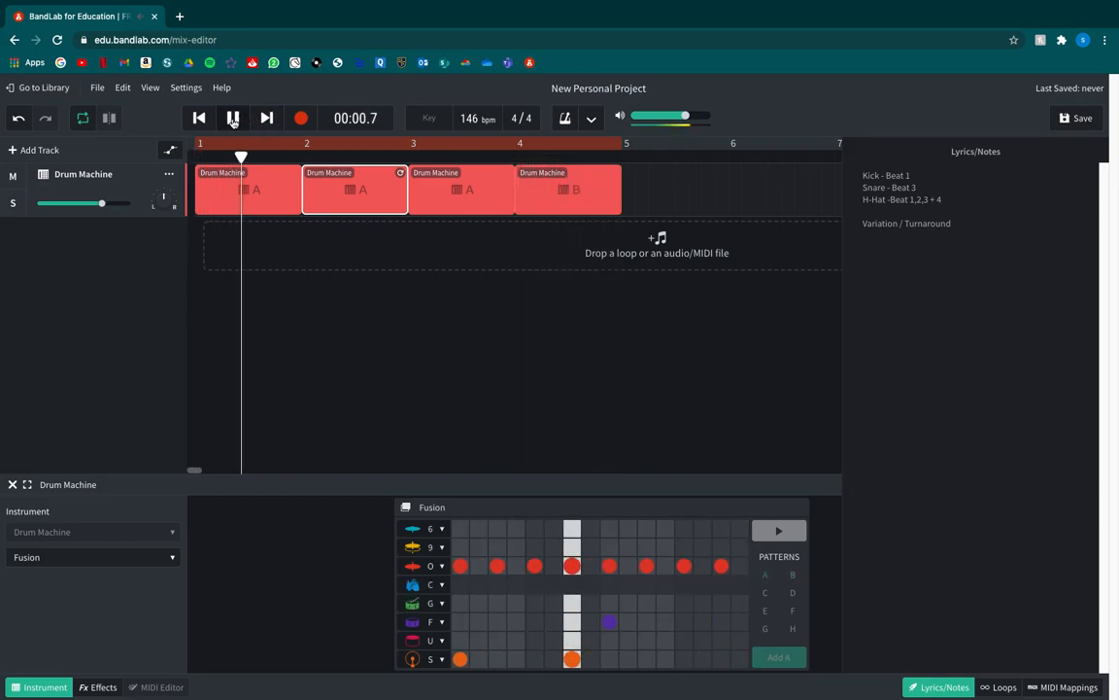
pyautogui.click(234, 118)
# Lower the project tempo to 95 bpm, and play and pause the arrangement to hear it.
pyautogui.moveTo(479, 140); pyautogui.dragTo(478, 235)
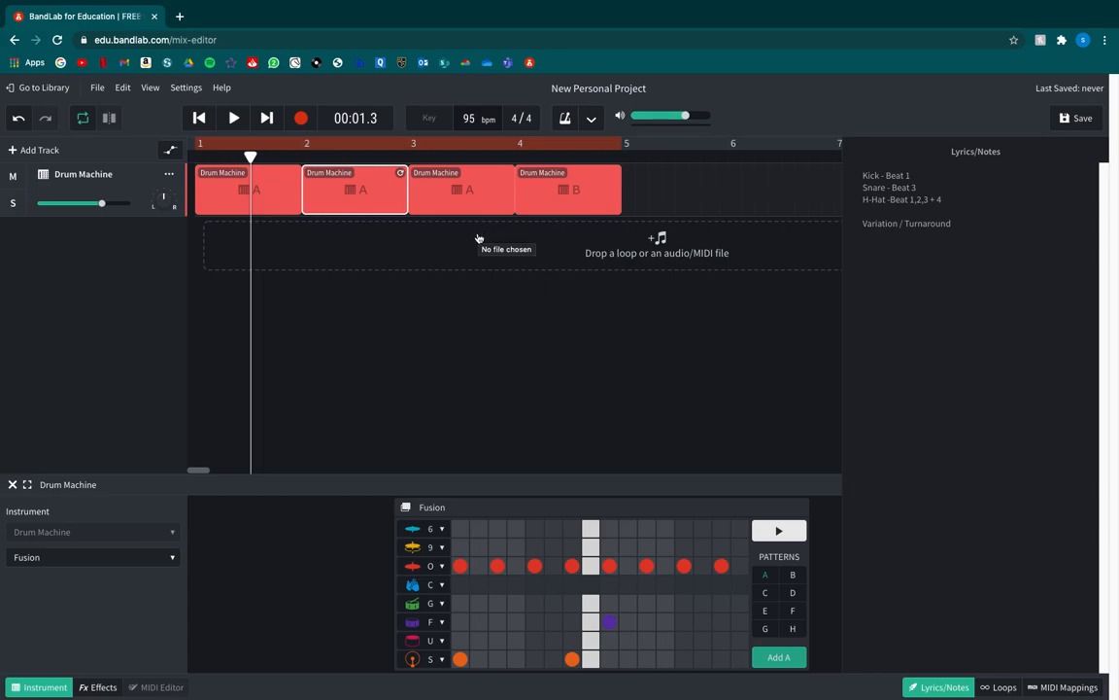
pyautogui.click(233, 119)
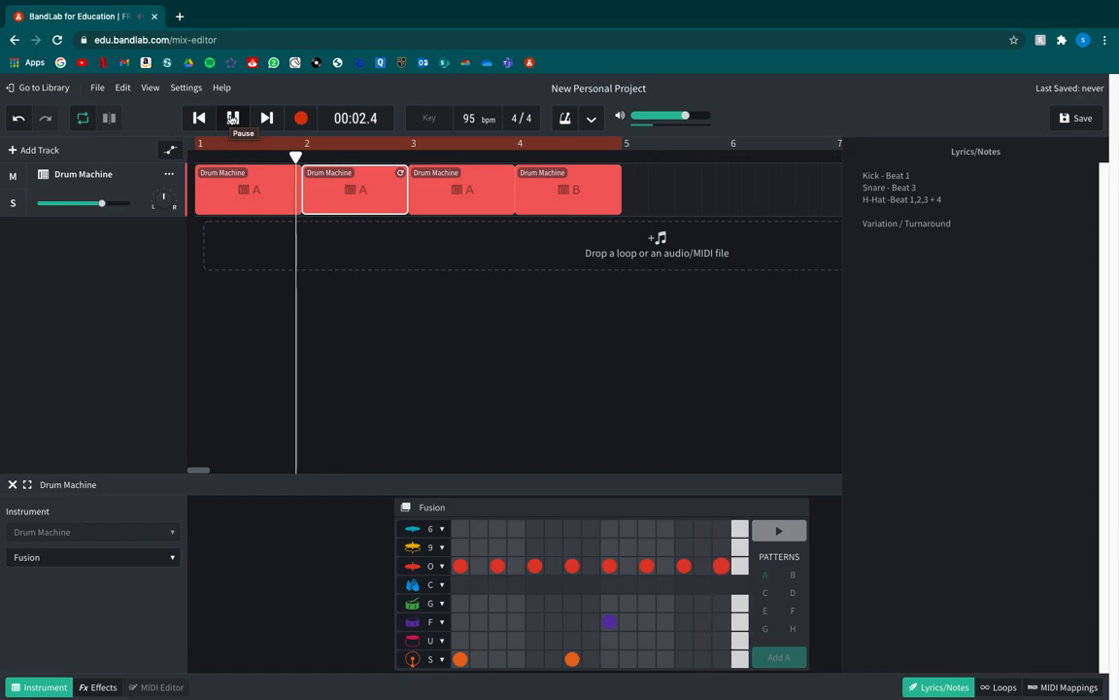
pyautogui.click(232, 119)
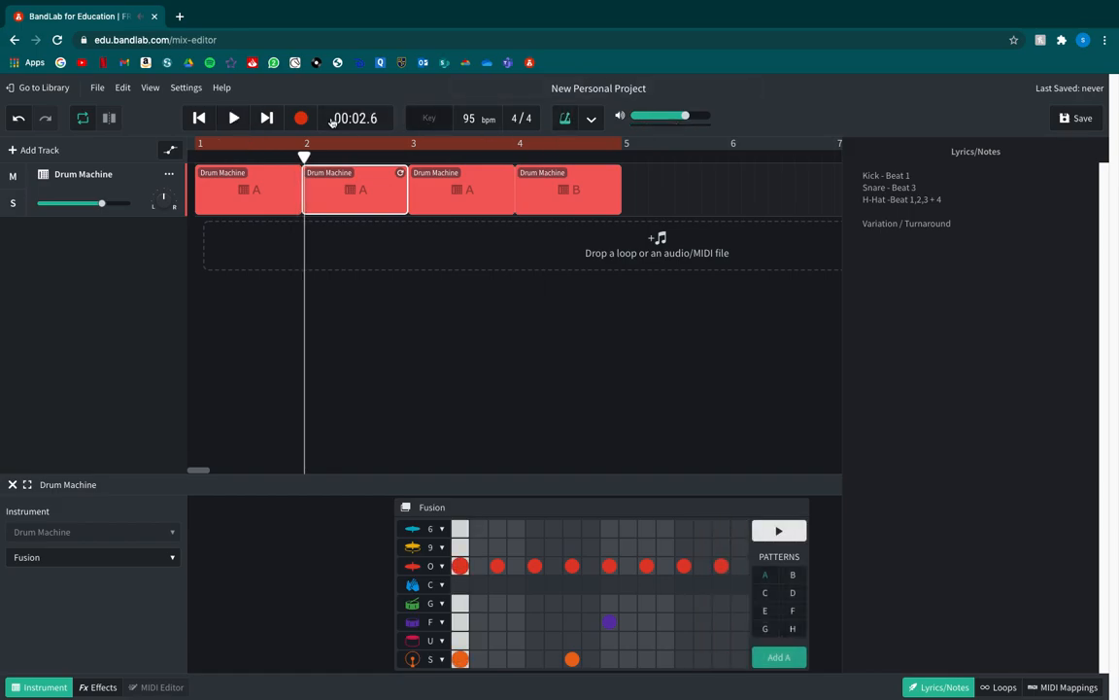
# Play the arrangement from the project start with the metronome on, and pause it within bar 1.
pyautogui.click(199, 118)
pyautogui.click(232, 119)
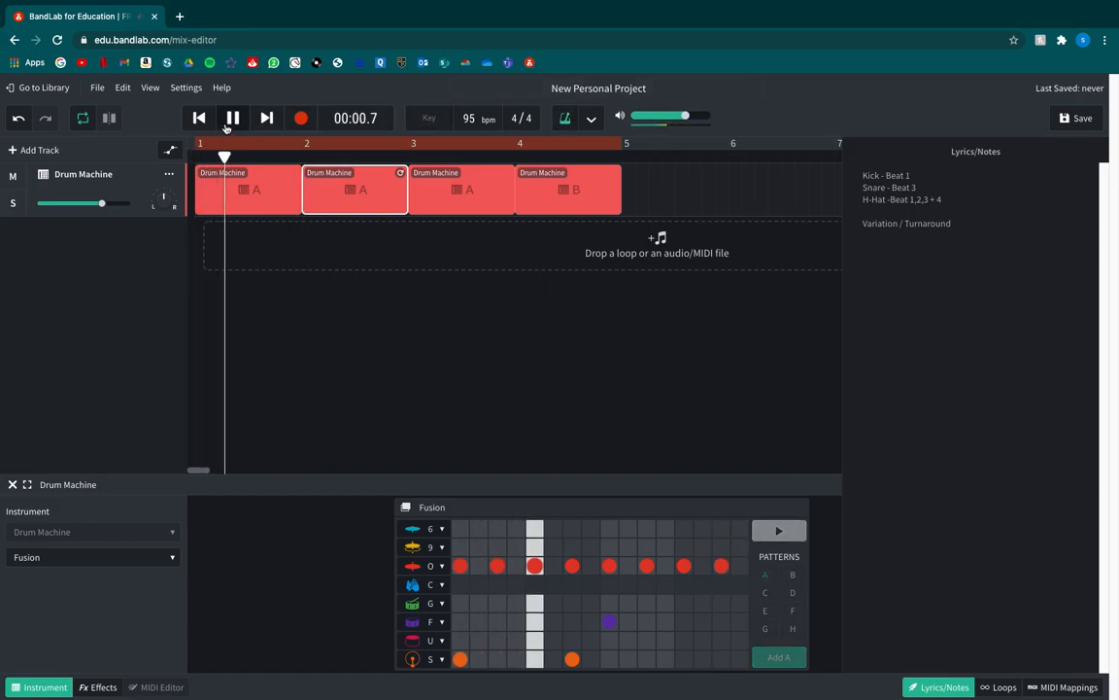
pyautogui.click(232, 119)
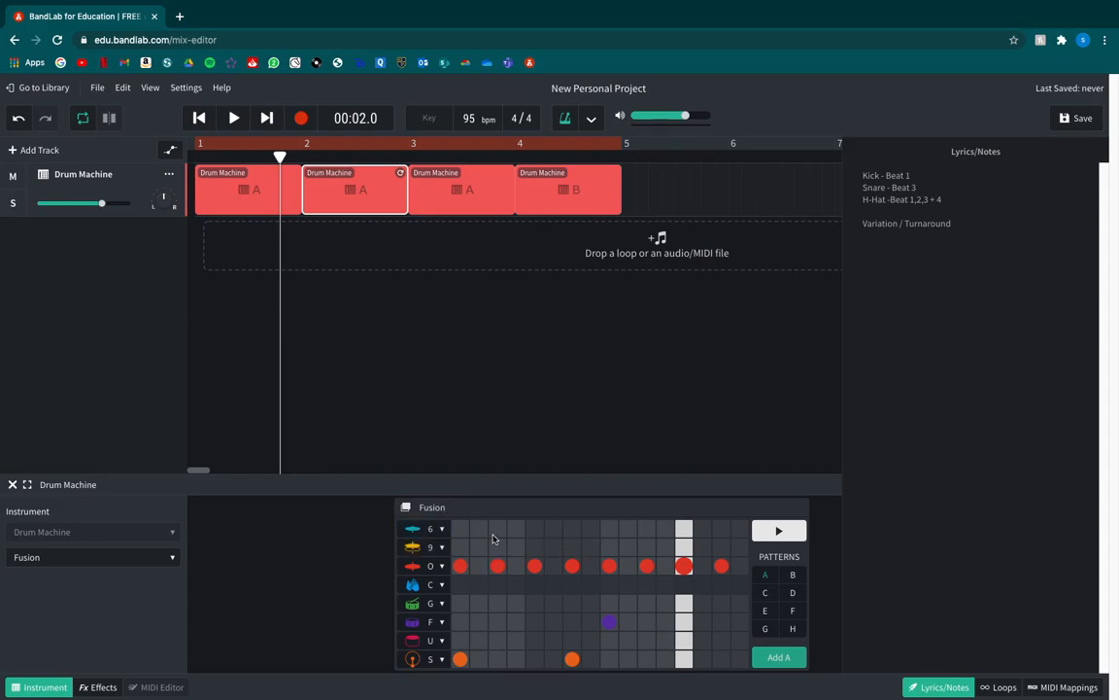
# Switch the Drum Machine to the Sinister Trap pad kit, and preview pattern A with it.
pyautogui.click(159, 561)
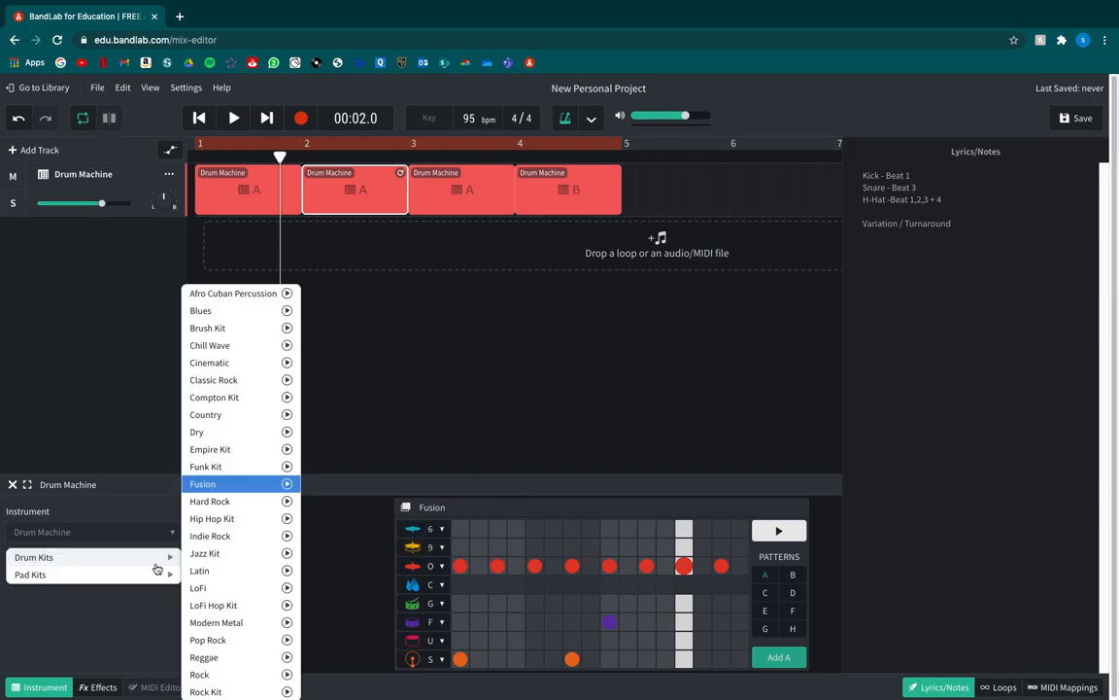
pyautogui.moveTo(141, 580)
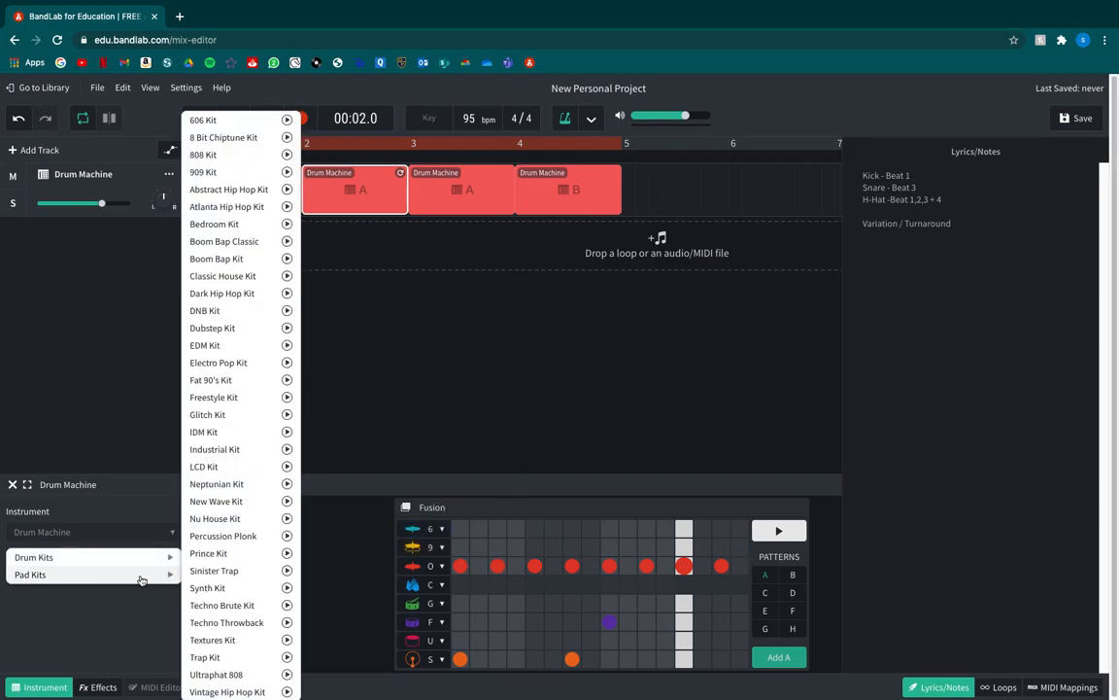
pyautogui.click(213, 571)
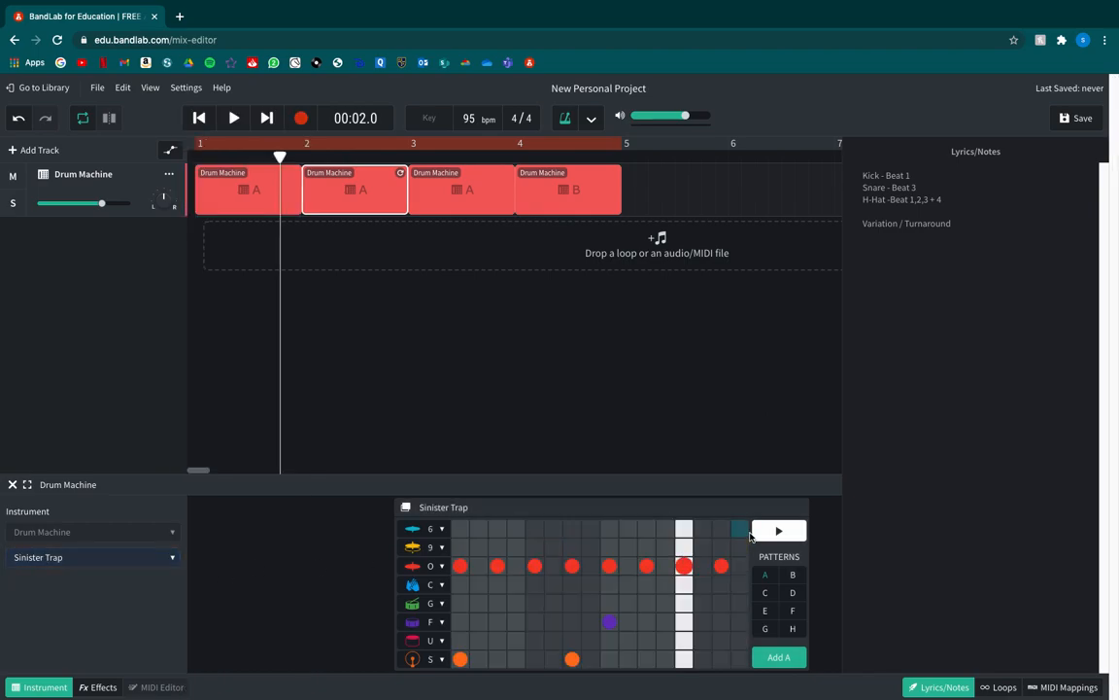
pyautogui.click(779, 530)
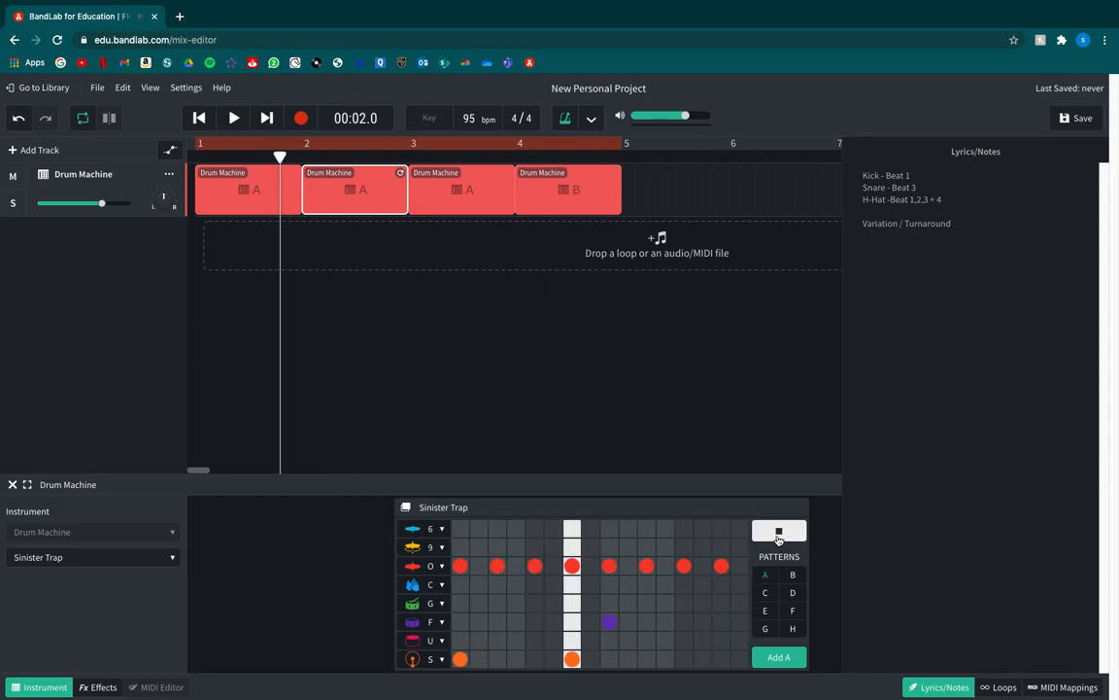
pyautogui.click(778, 535)
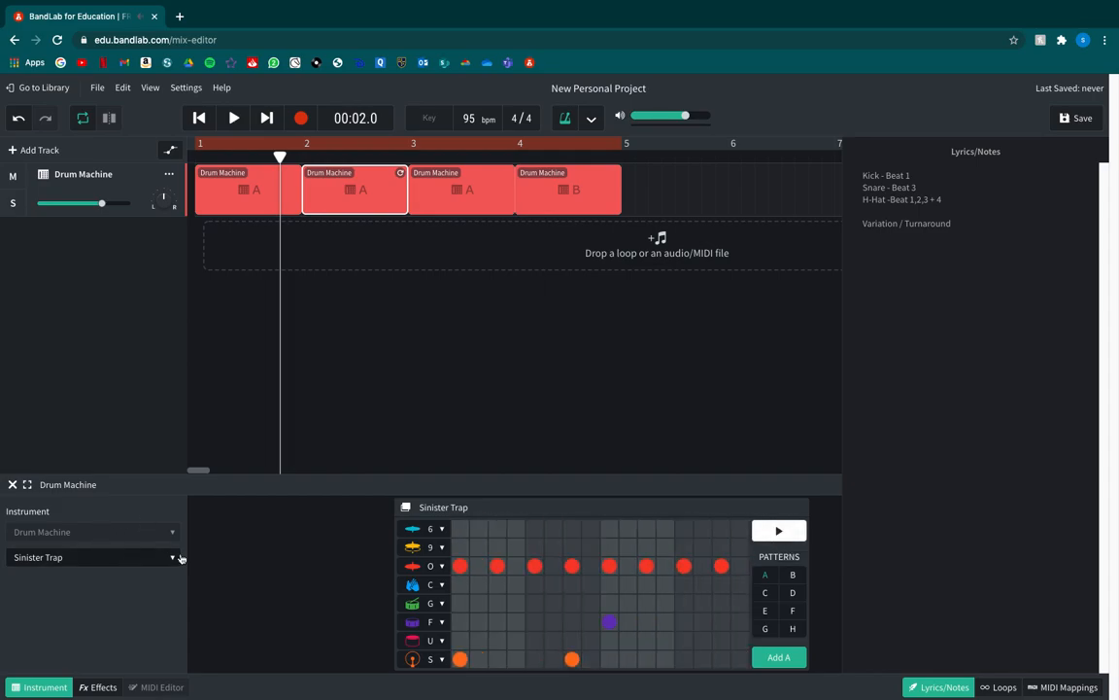
# Switch the Drum Machine back to the Fusion drum kit, and preview pattern A.
pyautogui.click(138, 557)
pyautogui.moveTo(70, 559)
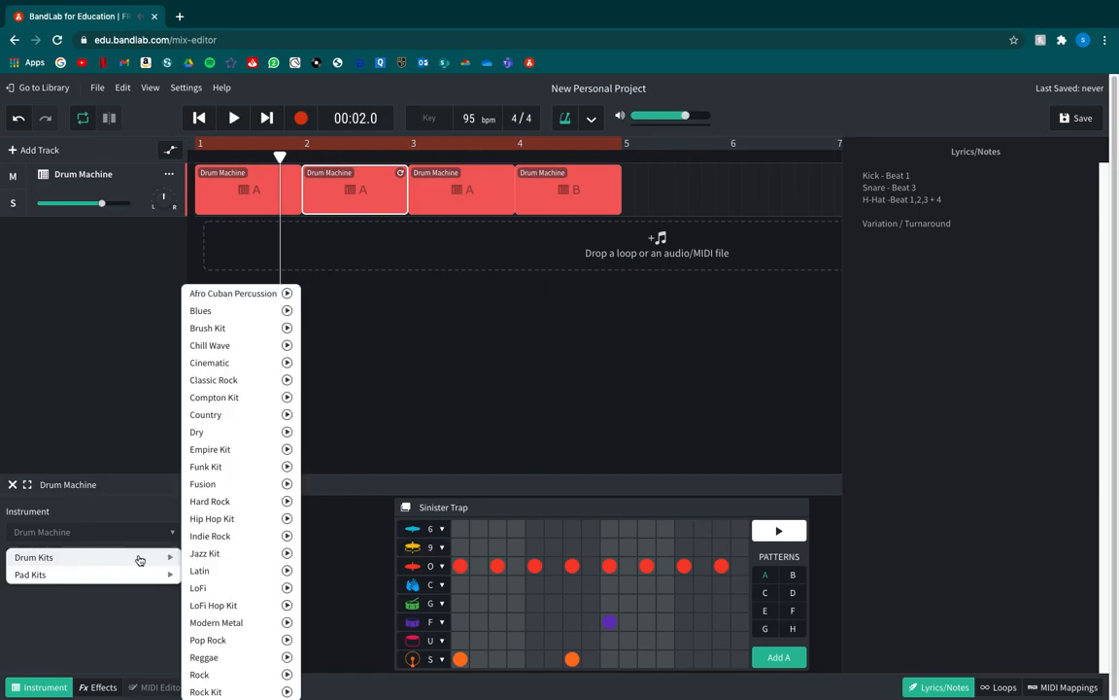
pyautogui.click(206, 484)
pyautogui.click(782, 533)
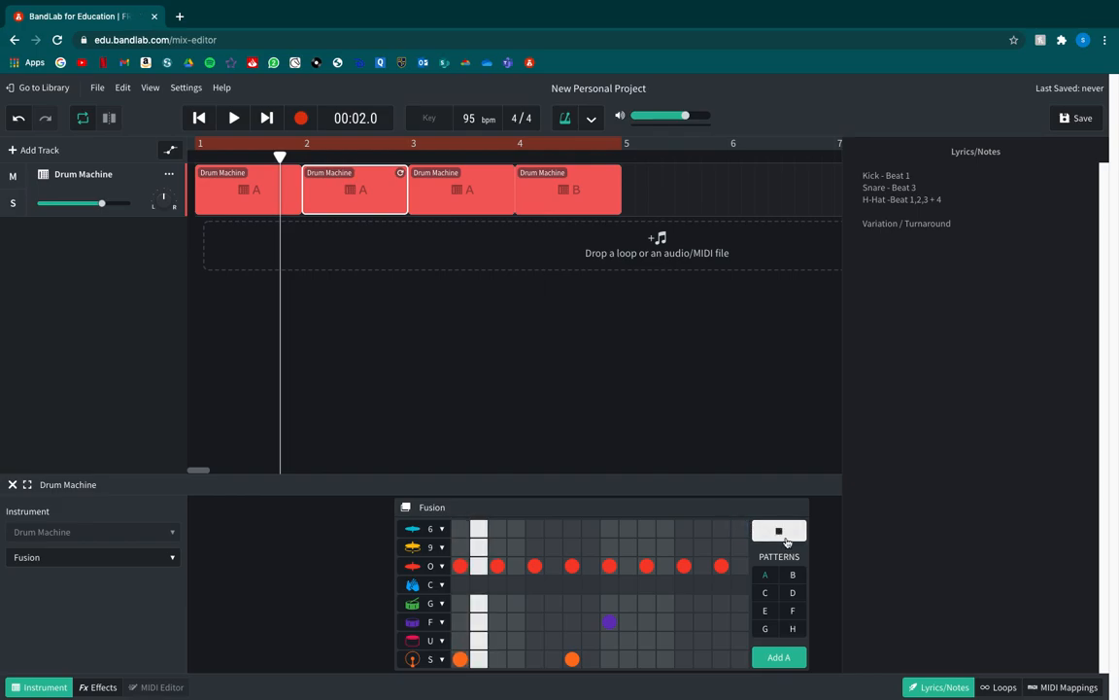
pyautogui.click(783, 534)
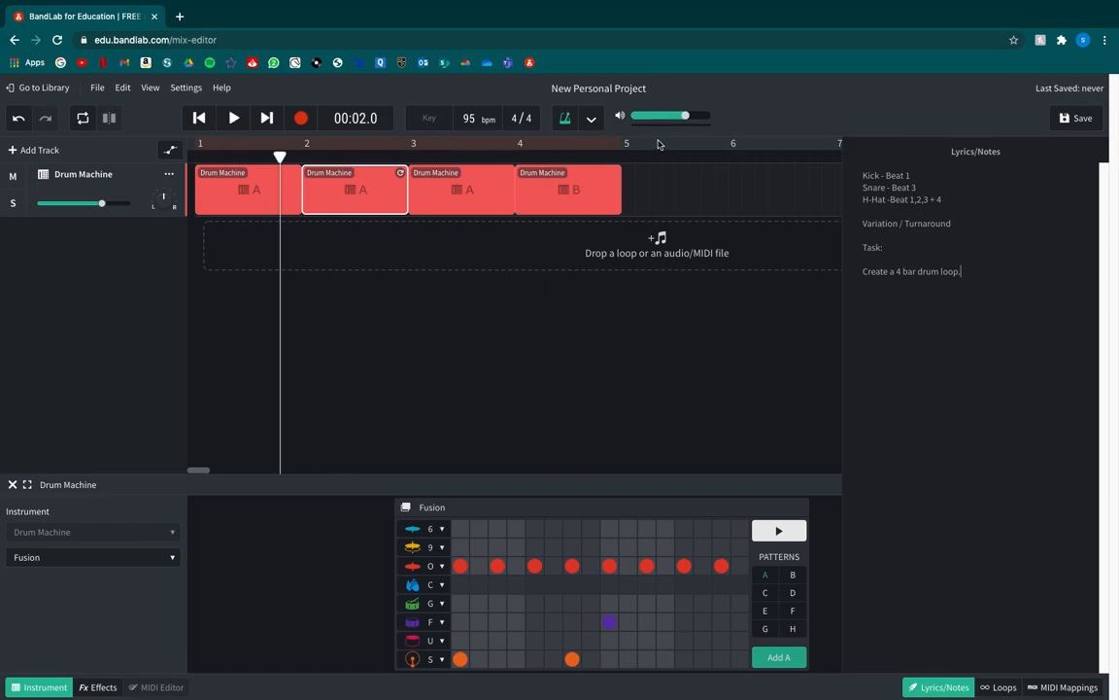
# Set the loop region to span bars 1 to 4, and play the four-bar loop until it repeats.
pyautogui.moveTo(204, 143); pyautogui.dragTo(489, 143)
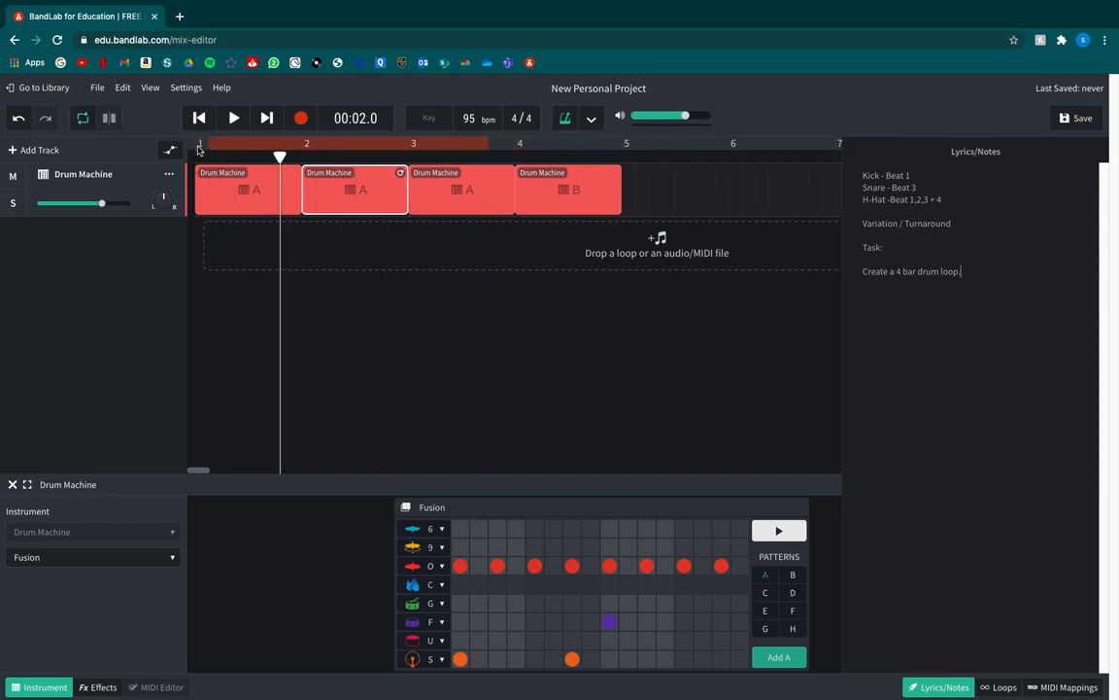
pyautogui.moveTo(198, 148); pyautogui.dragTo(620, 147)
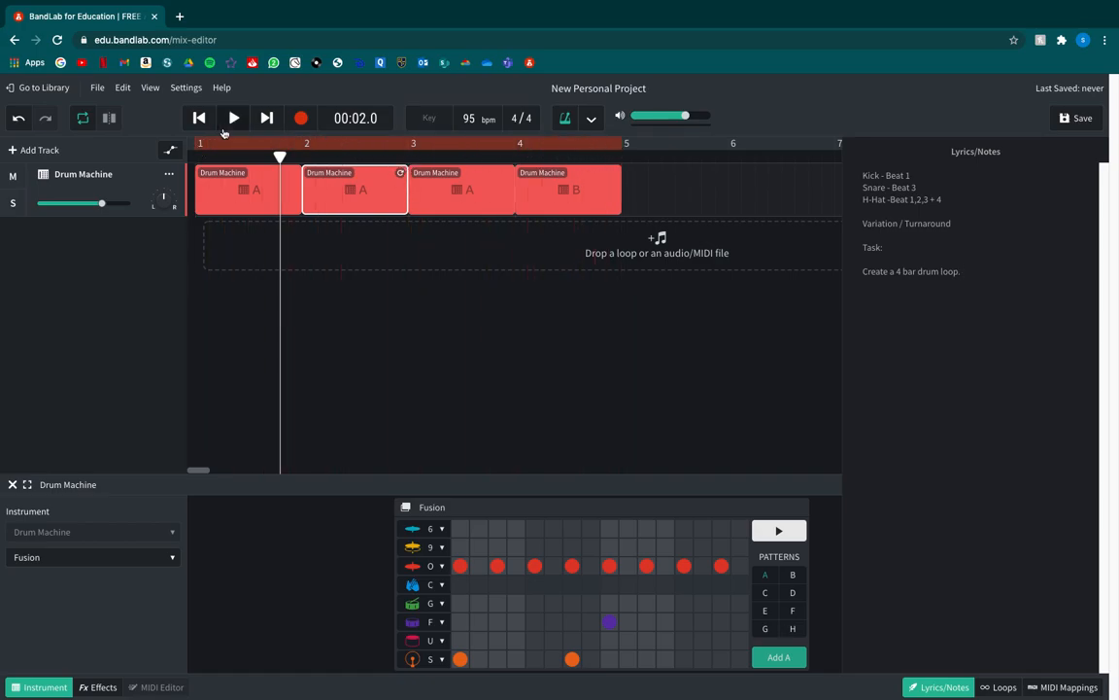
pyautogui.press('space')
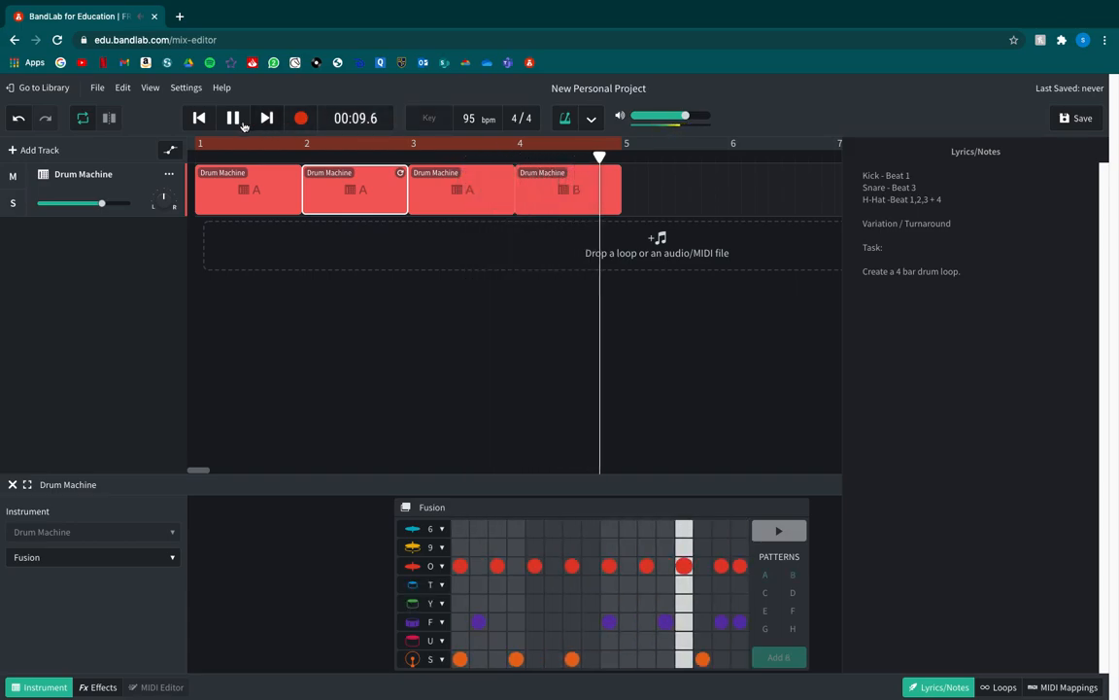
pyautogui.press('space')
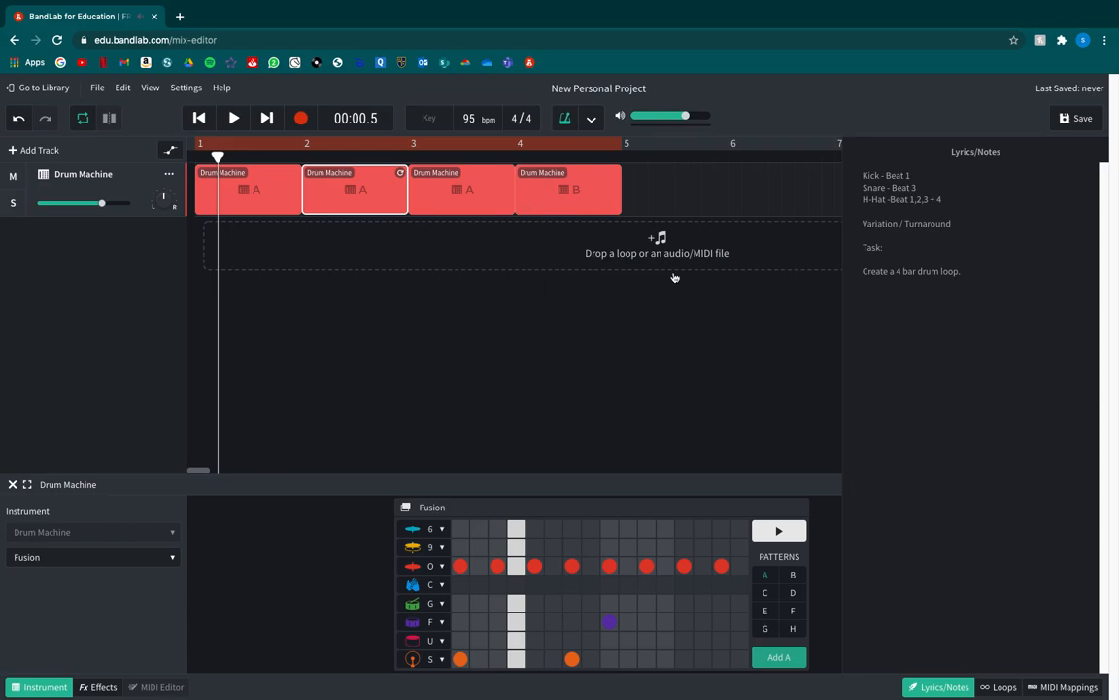
# Add the task notes "Using Kick, HH and Snare", "Bars 1 2 + 3 will stay the same" and "Bar 4 - Variation / turnaround".
pyautogui.click(964, 274)
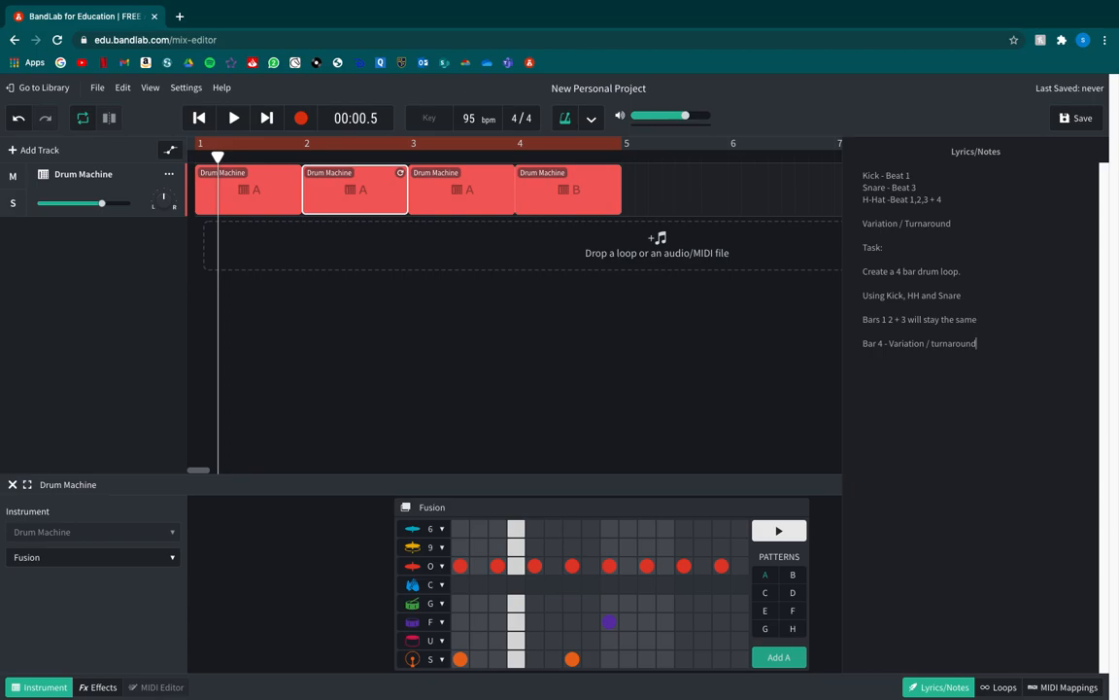
pyautogui.click(621, 338)
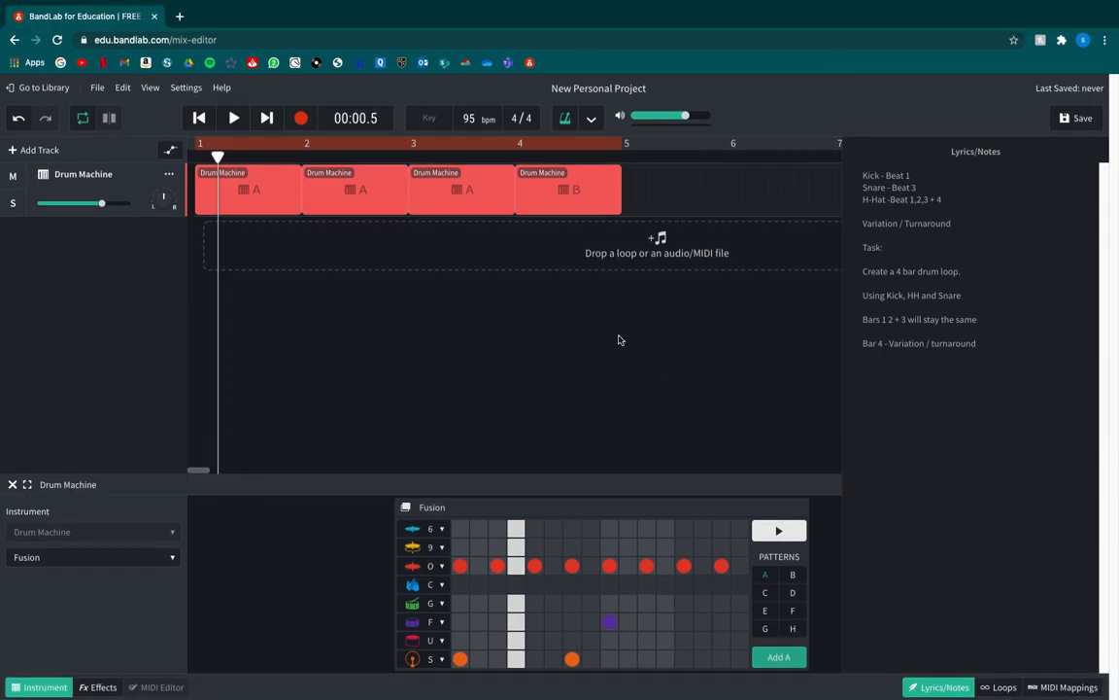